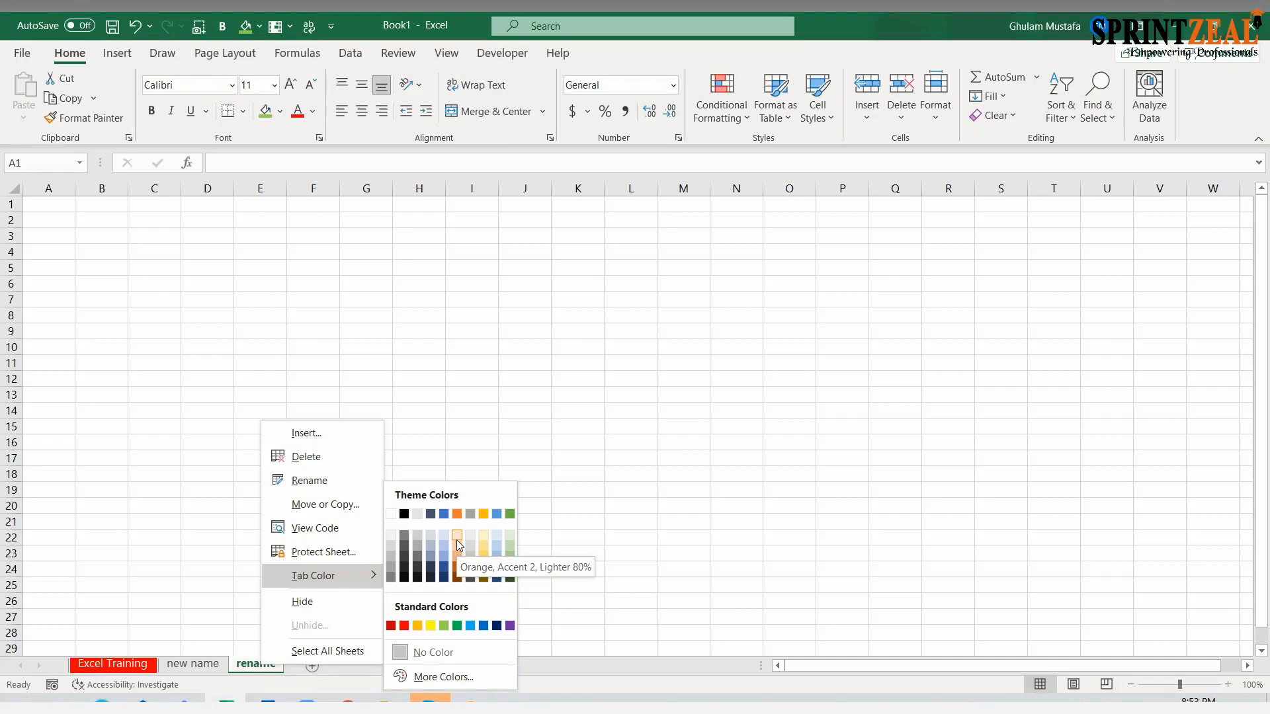
Open the custom tab colour settings for the rename sheet, keeping the RGB colour model.
{"action": "left_click", "coordinate": [230, 578]}
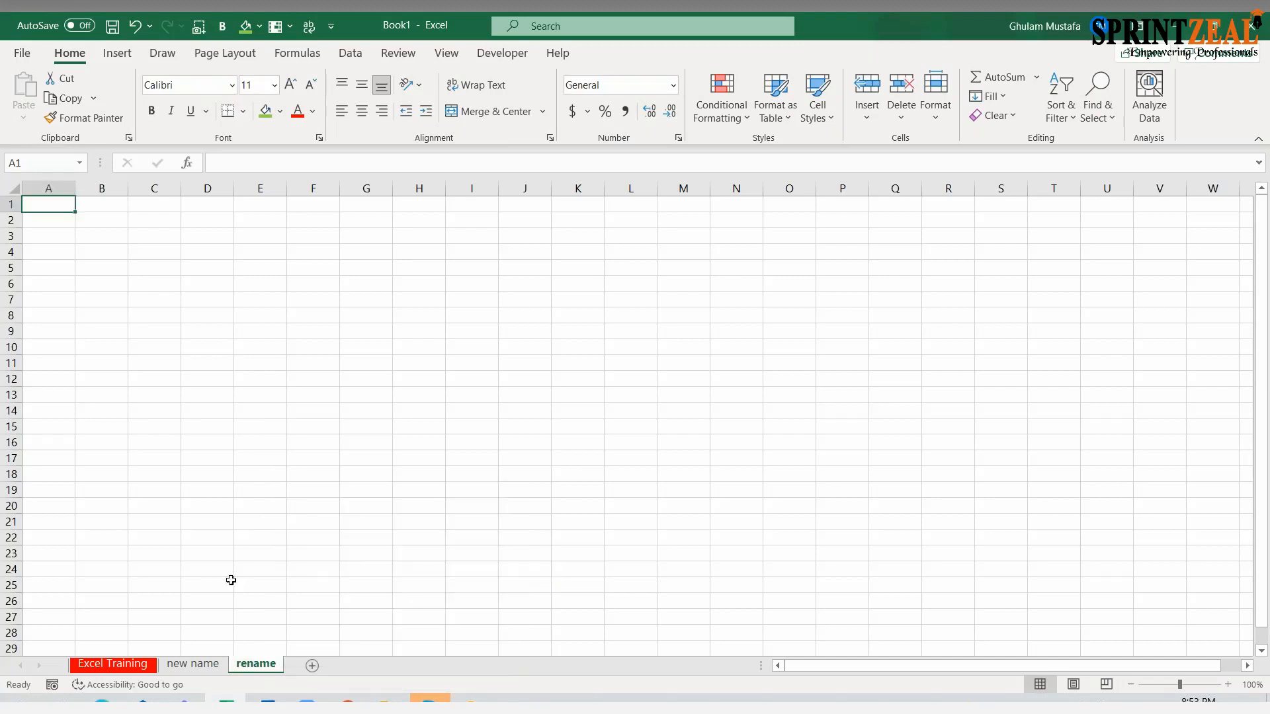
{"action": "right_click", "coordinate": [259, 669]}
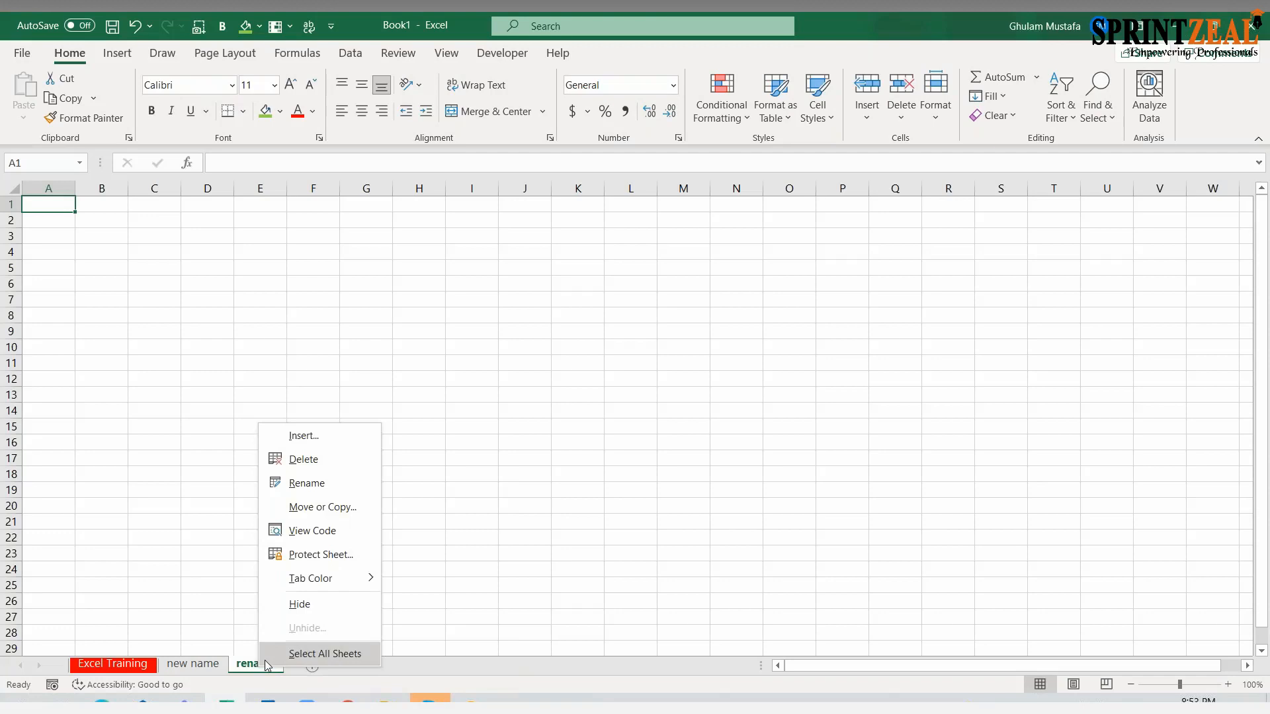
{"action": "mouse_move", "coordinate": [336, 585]}
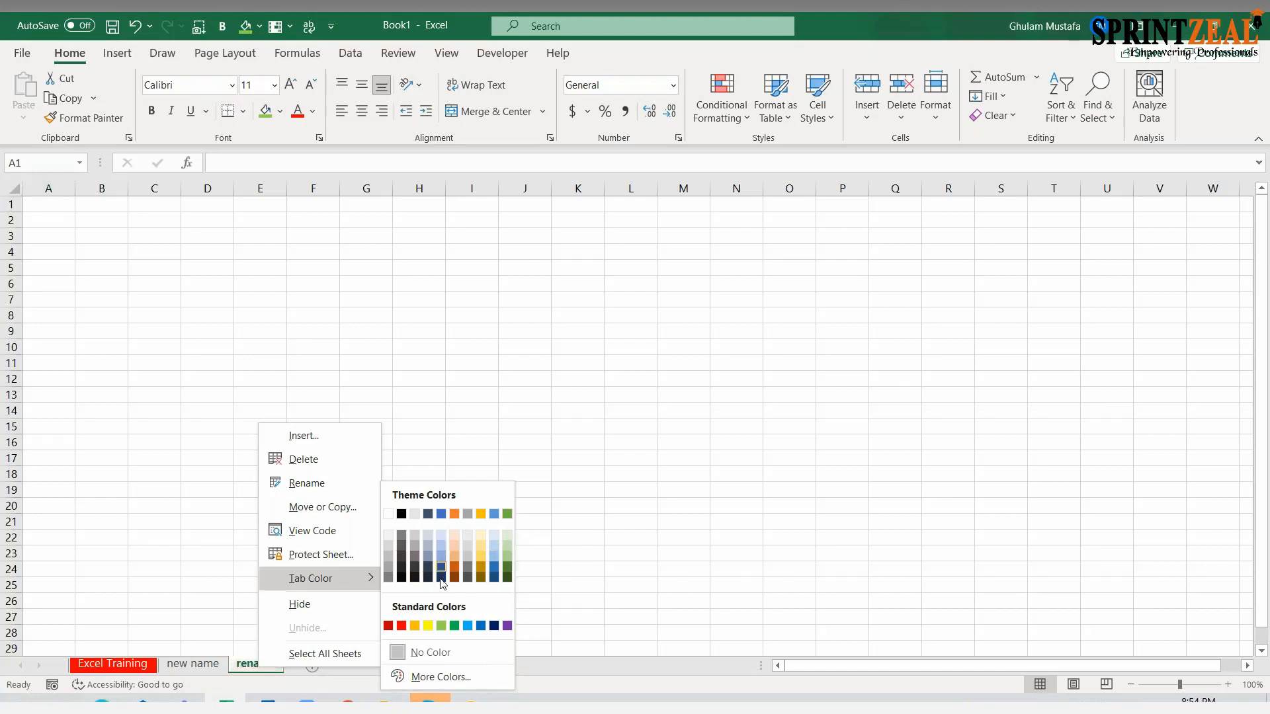
{"action": "left_click", "coordinate": [435, 676]}
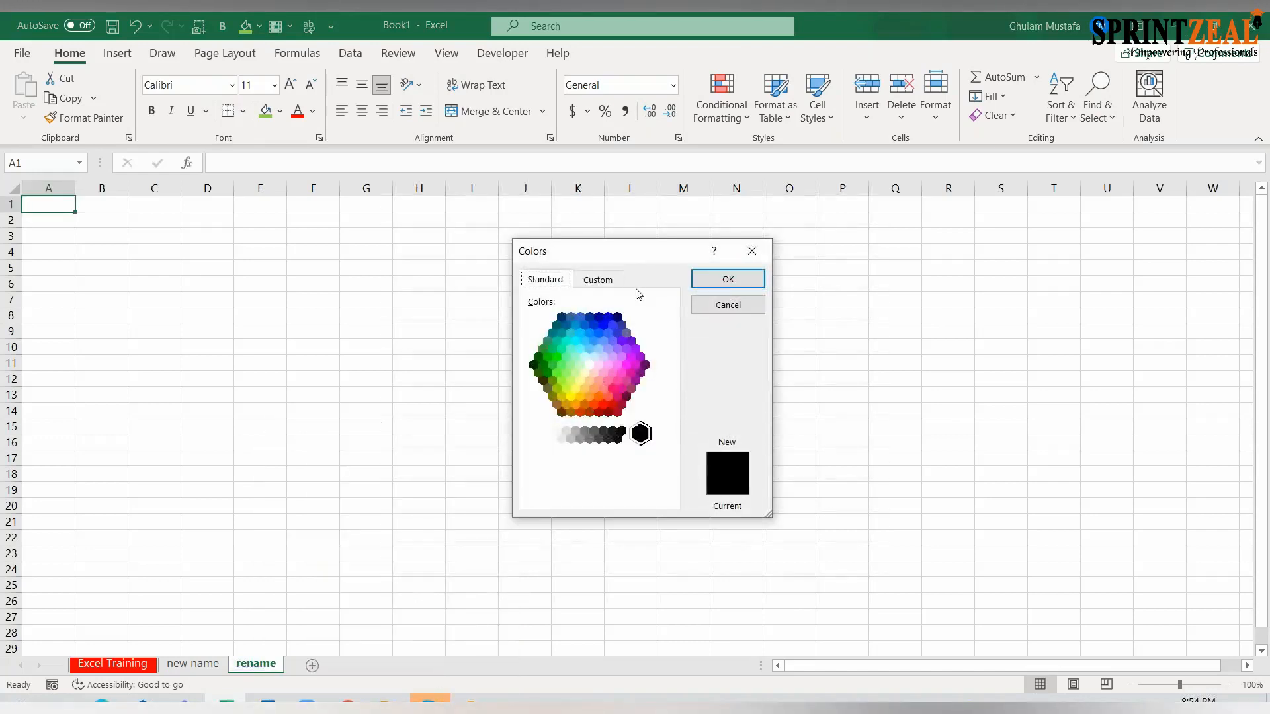
{"action": "left_click", "coordinate": [615, 280]}
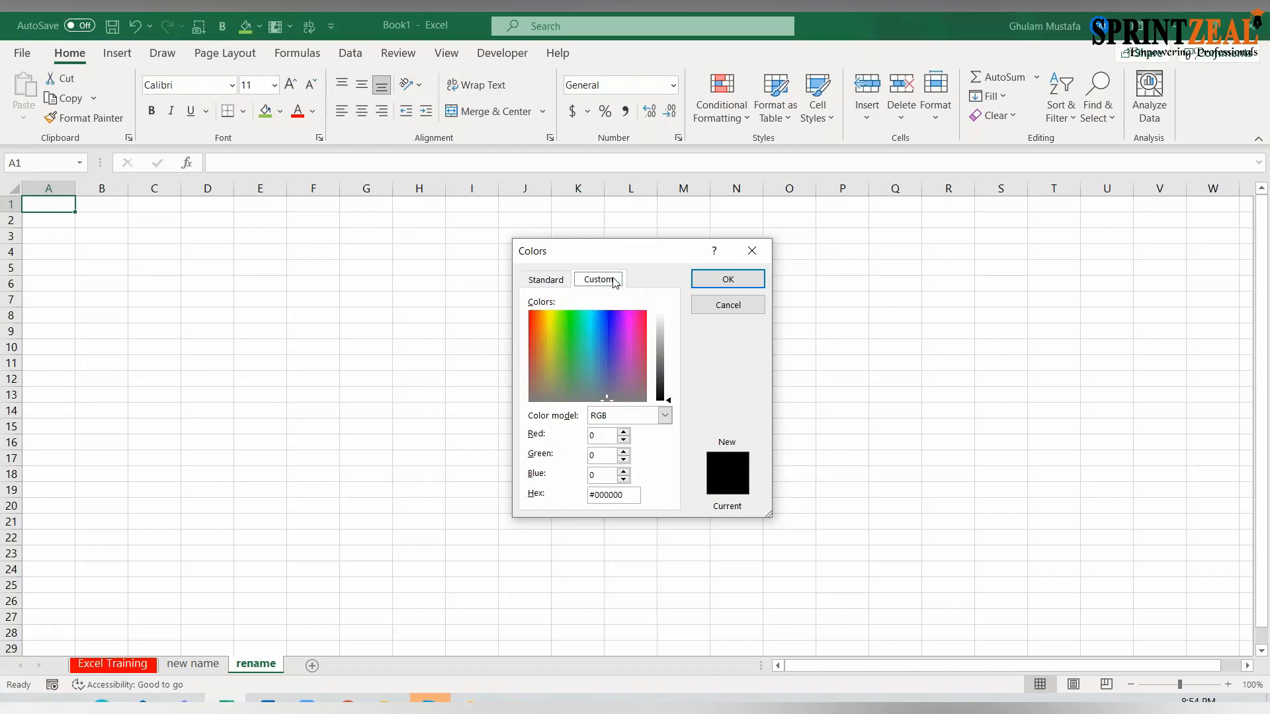
{"action": "left_click", "coordinate": [664, 416]}
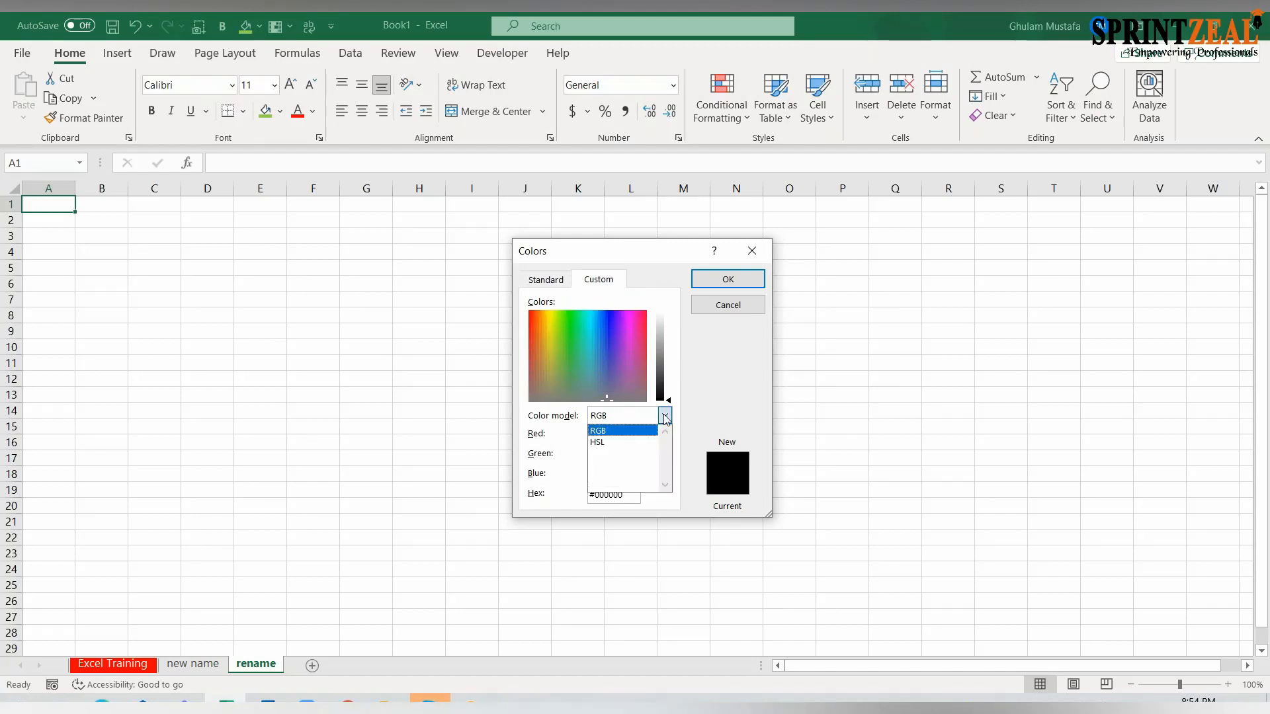
{"action": "left_click", "coordinate": [665, 417]}
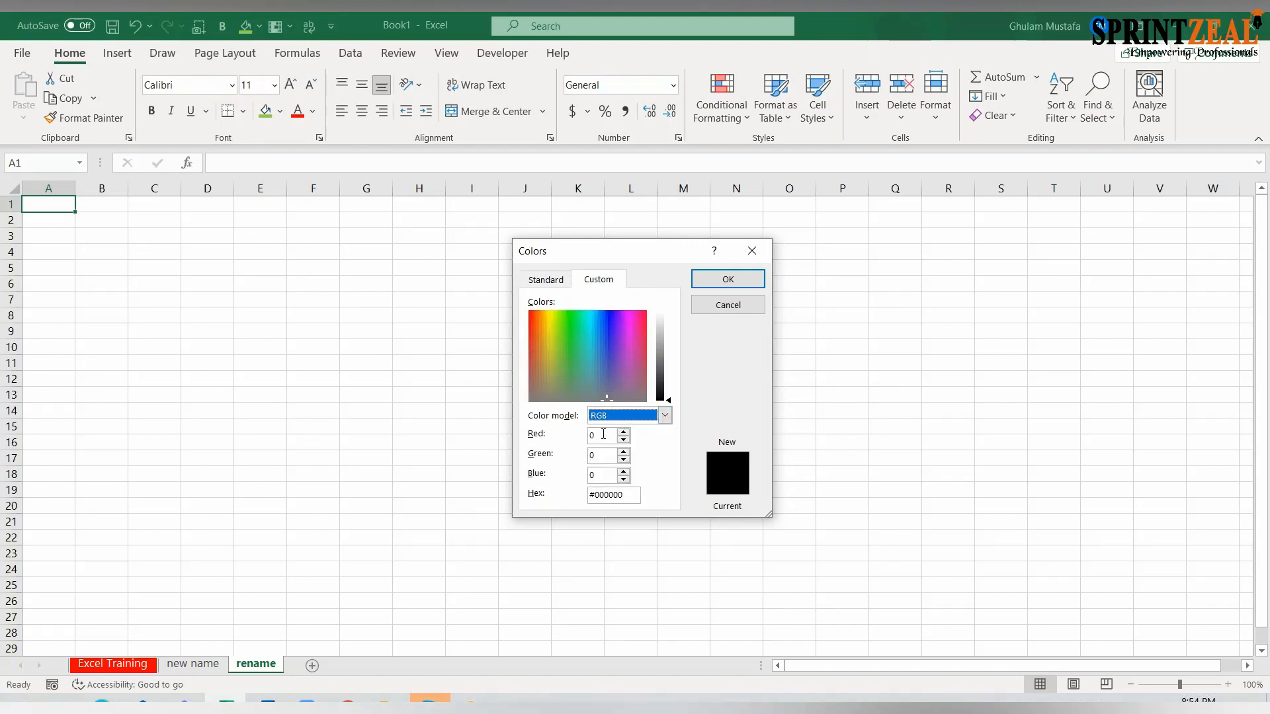
Give the rename sheet's tab a custom colour of red 25, green 55 and blue 250.
{"action": "left_click", "coordinate": [602, 437]}
{"action": "key", "text": "BackSpace"}
{"action": "type", "text": "25"}
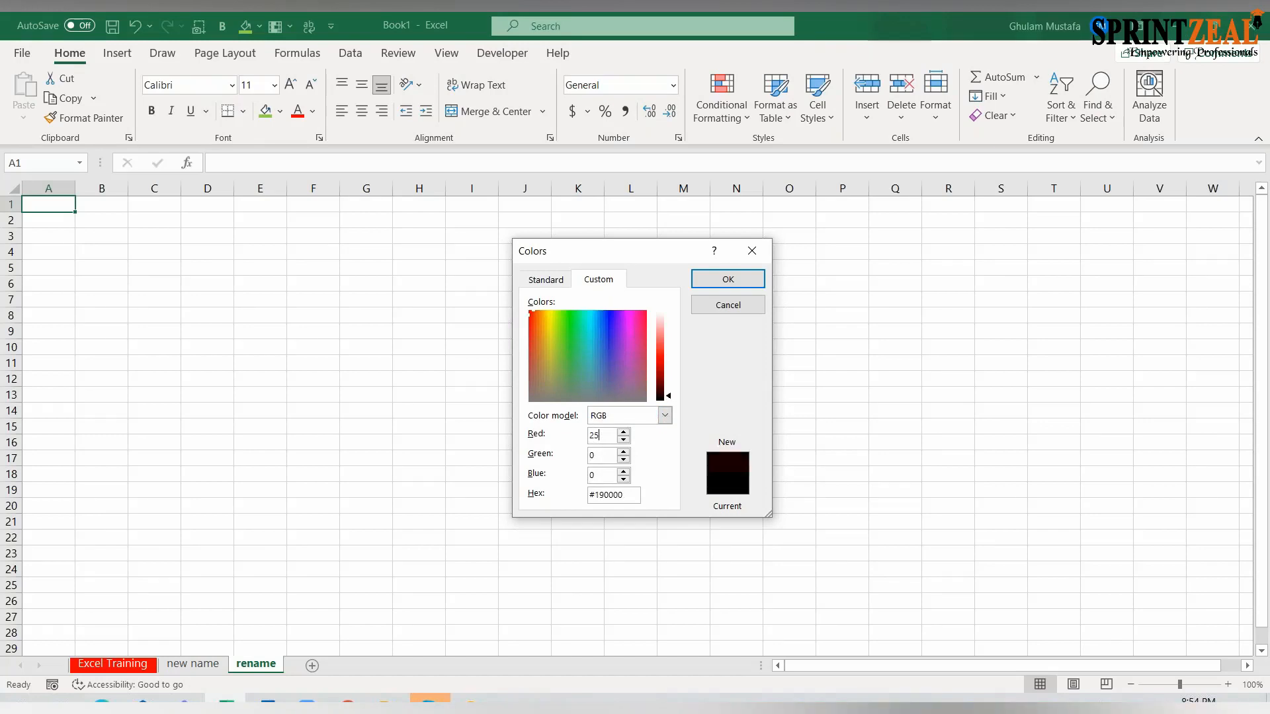
{"action": "left_click", "coordinate": [598, 455]}
{"action": "key", "text": "BackSpace"}
{"action": "type", "text": "55"}
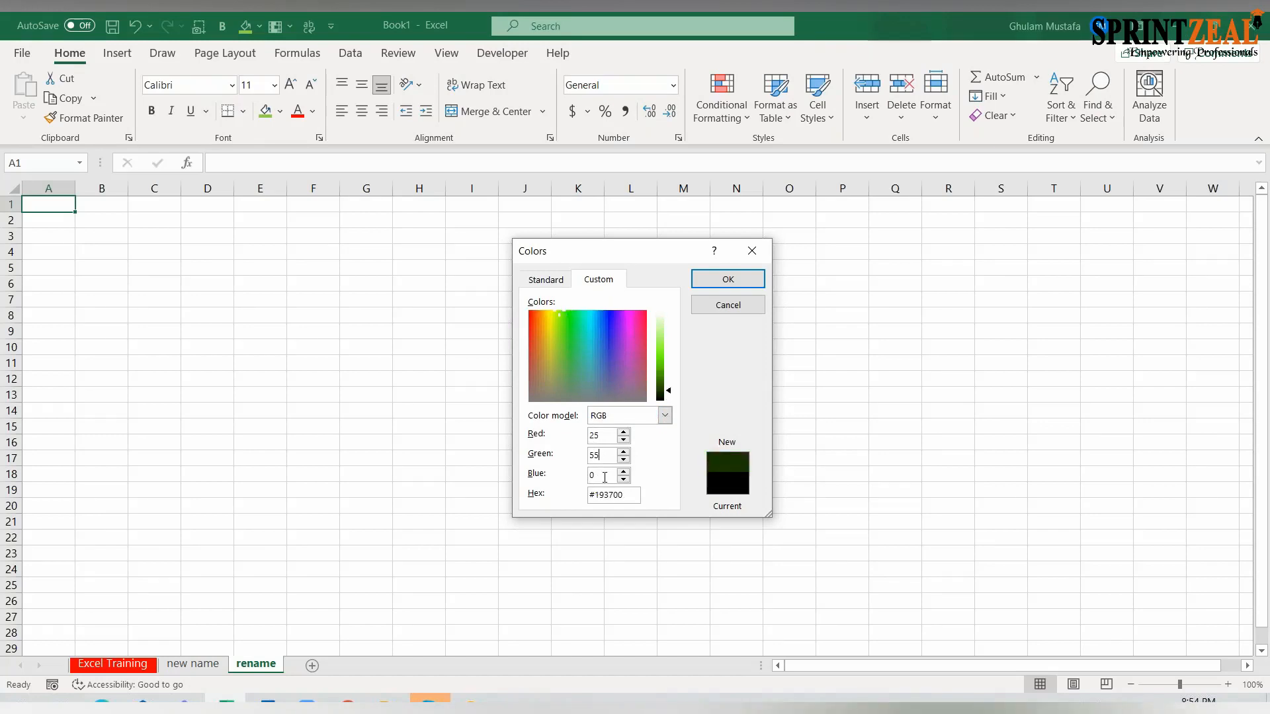
{"action": "key", "text": "BackSpace"}
{"action": "type", "text": "250"}
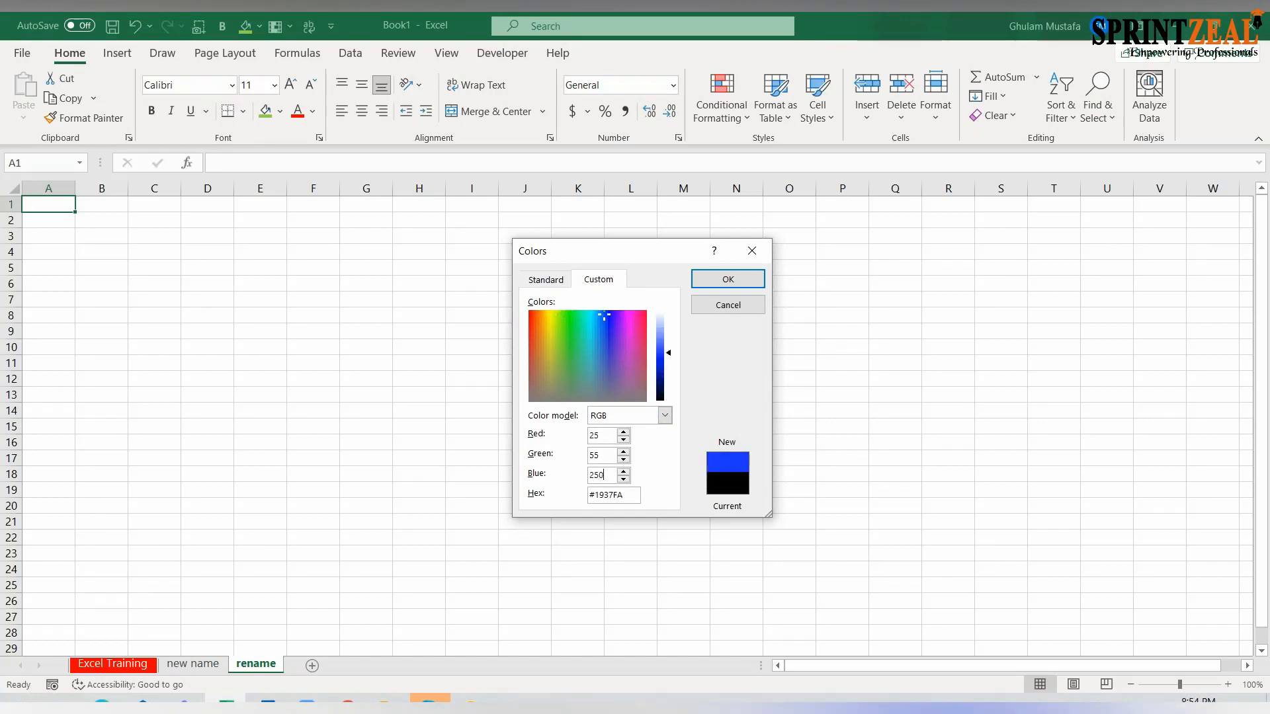
{"action": "left_click", "coordinate": [709, 279]}
{"action": "left_click", "coordinate": [313, 585]}
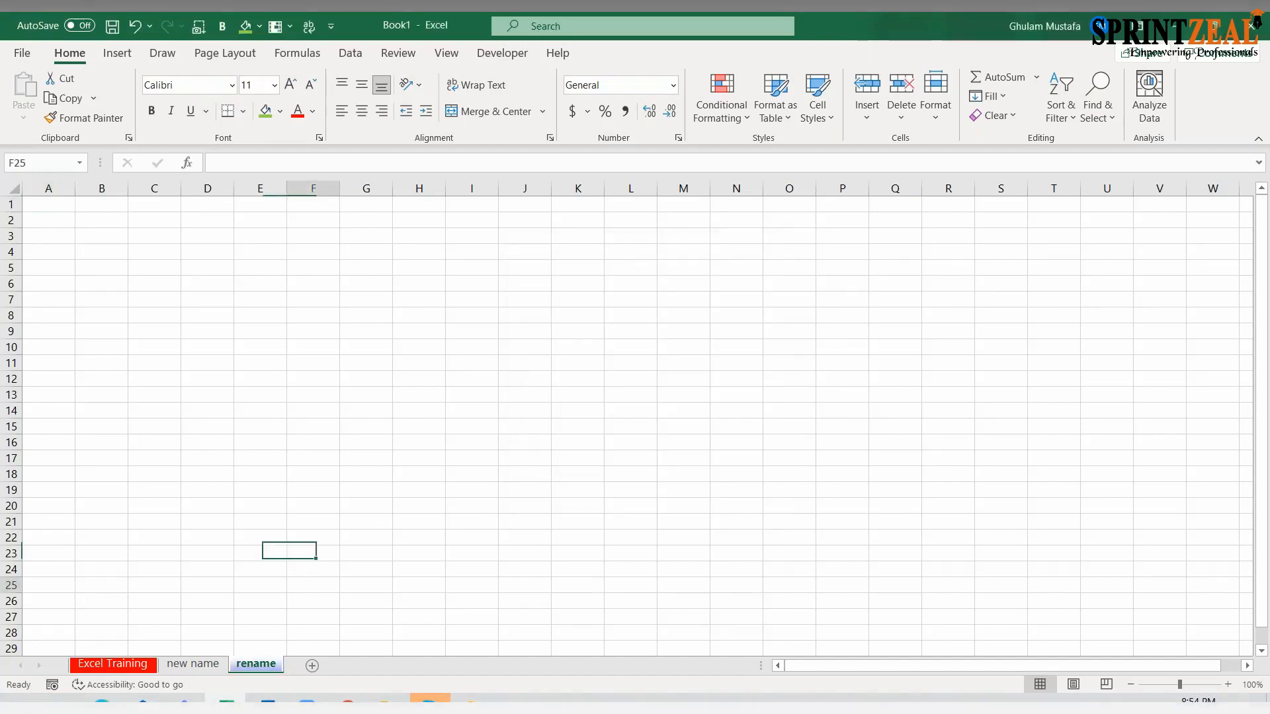
{"action": "right_click", "coordinate": [249, 665]}
{"action": "key", "text": "Escape"}
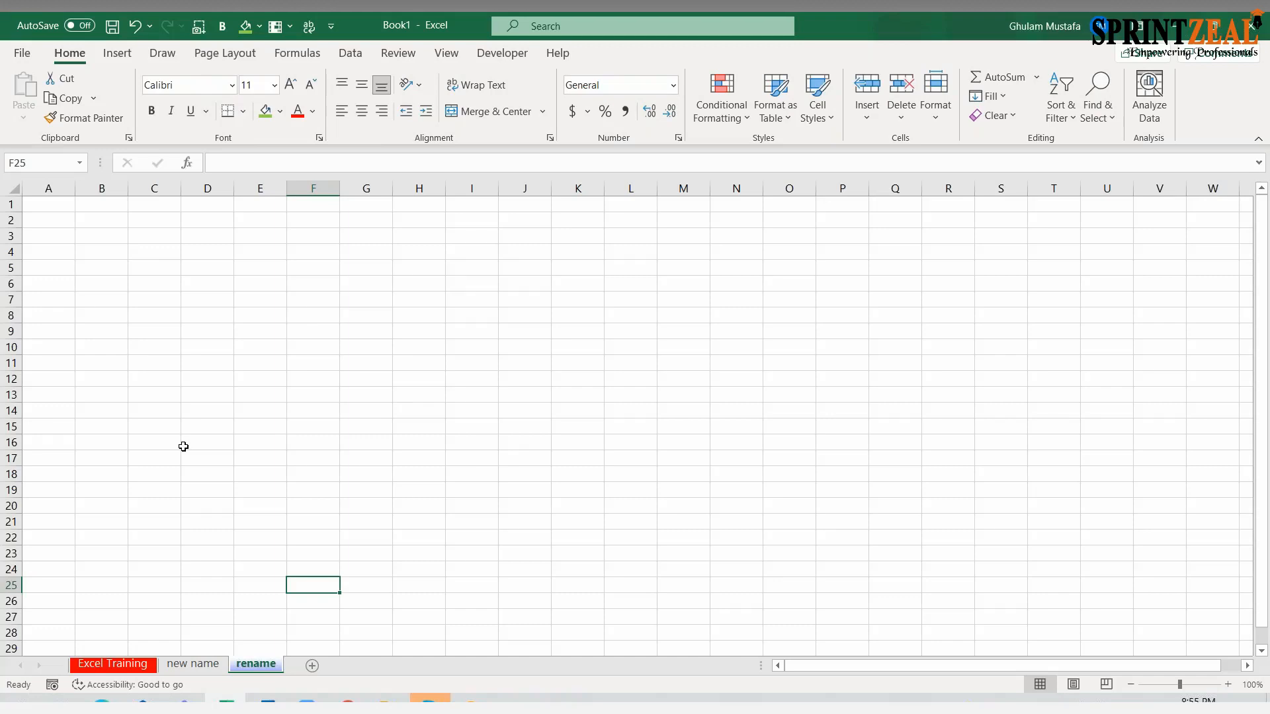
Go to the first cell of the sheet's last column, XFD1, and enter =COLUMN() to get its column number.
{"action": "left_click", "coordinate": [277, 341]}
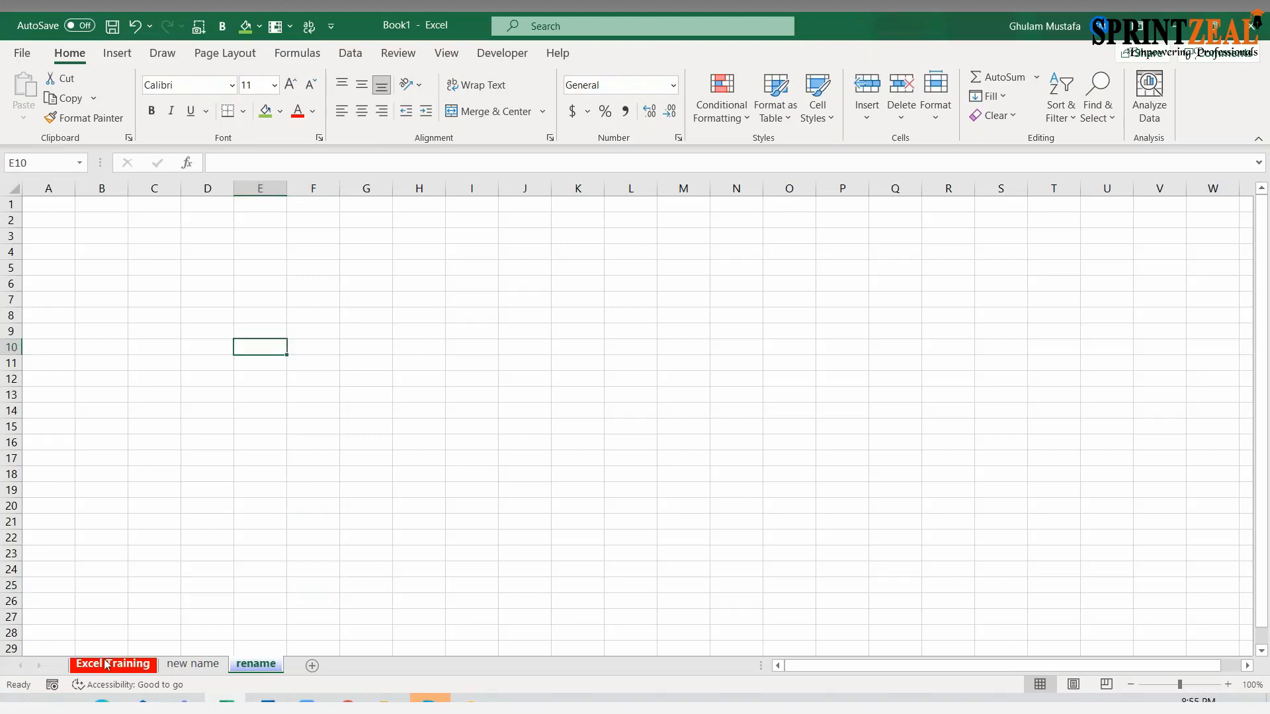
{"action": "key", "text": "ctrl+Right"}
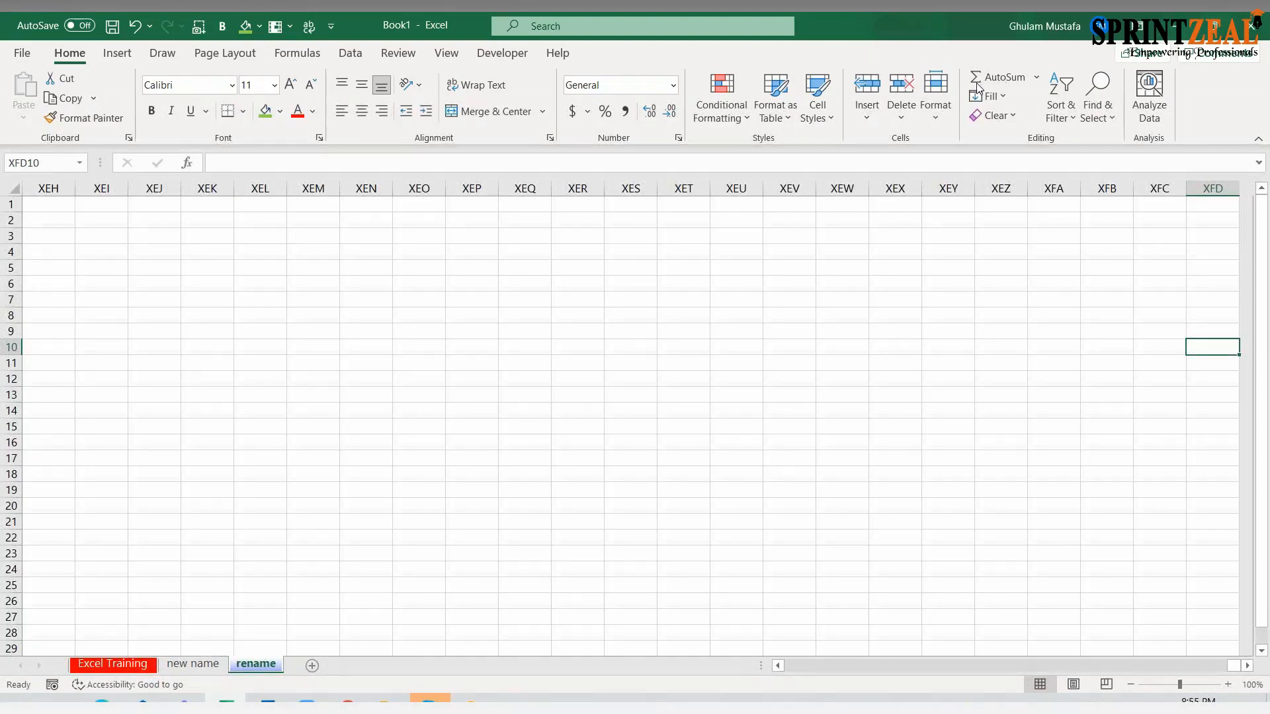
{"action": "key", "text": "ctrl+Up"}
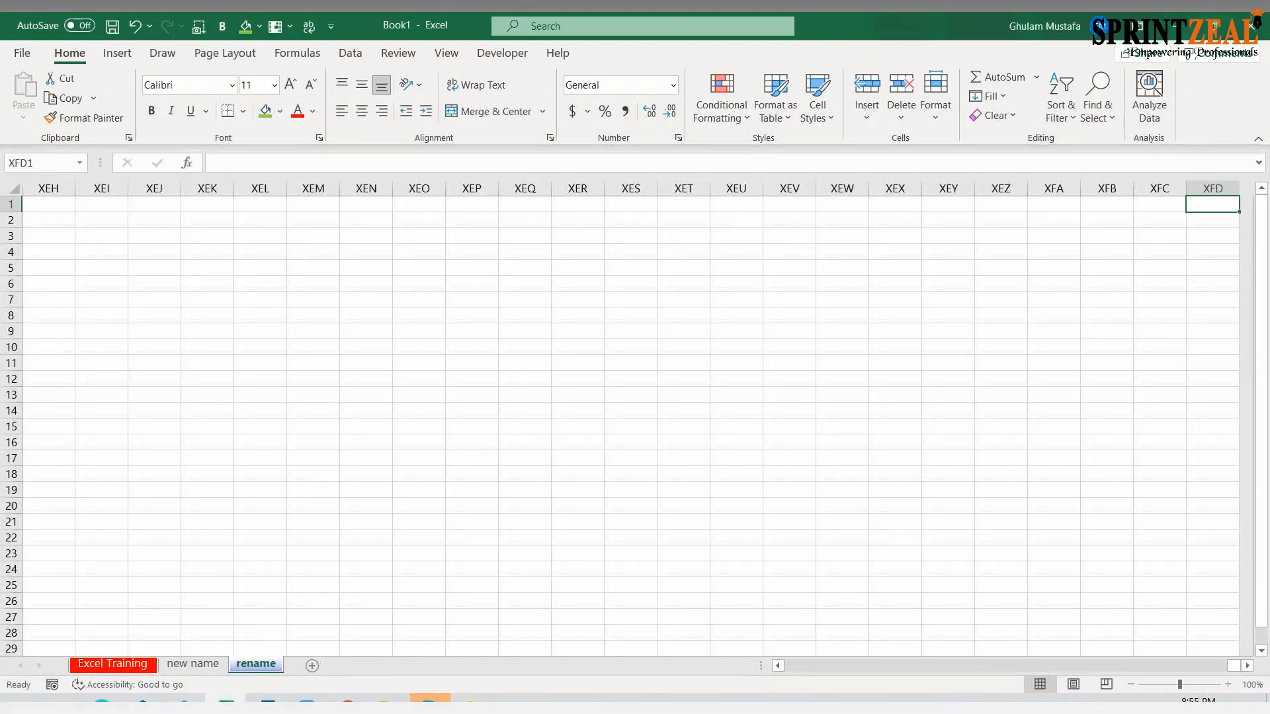
{"action": "type", "text": "=colu"}
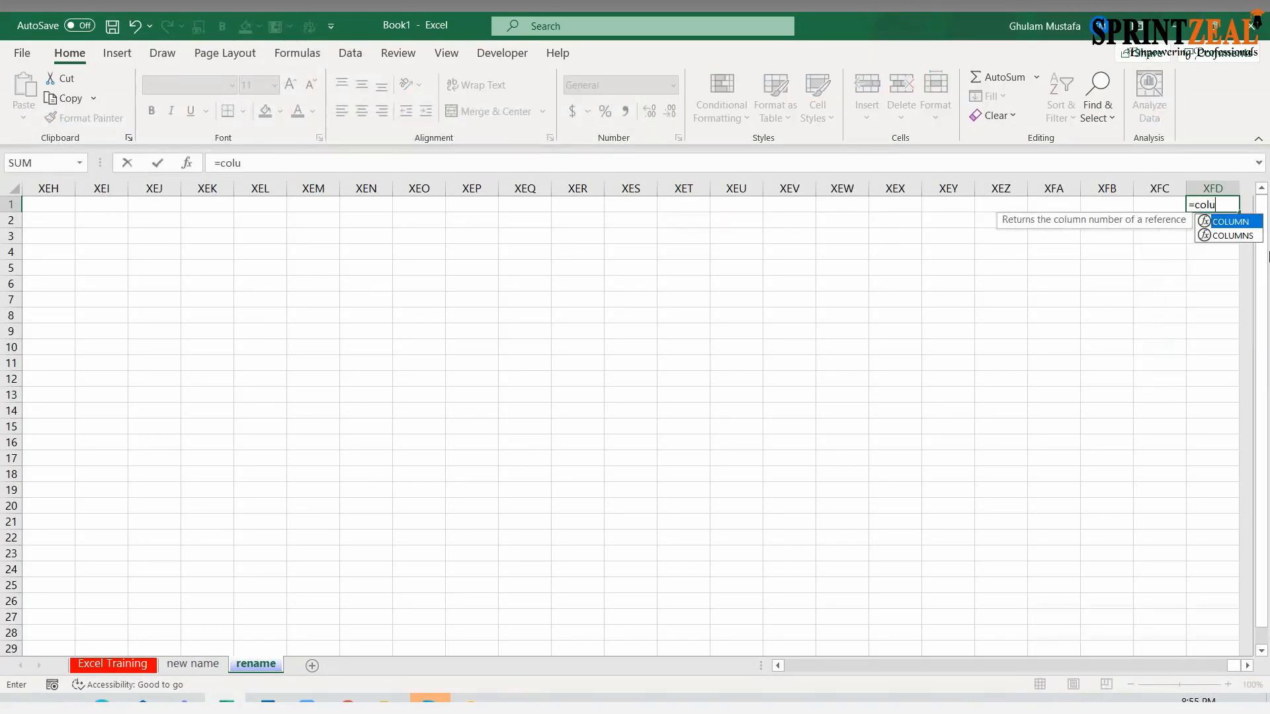
{"action": "key", "text": "Tab"}
{"action": "type", "text": ")"}
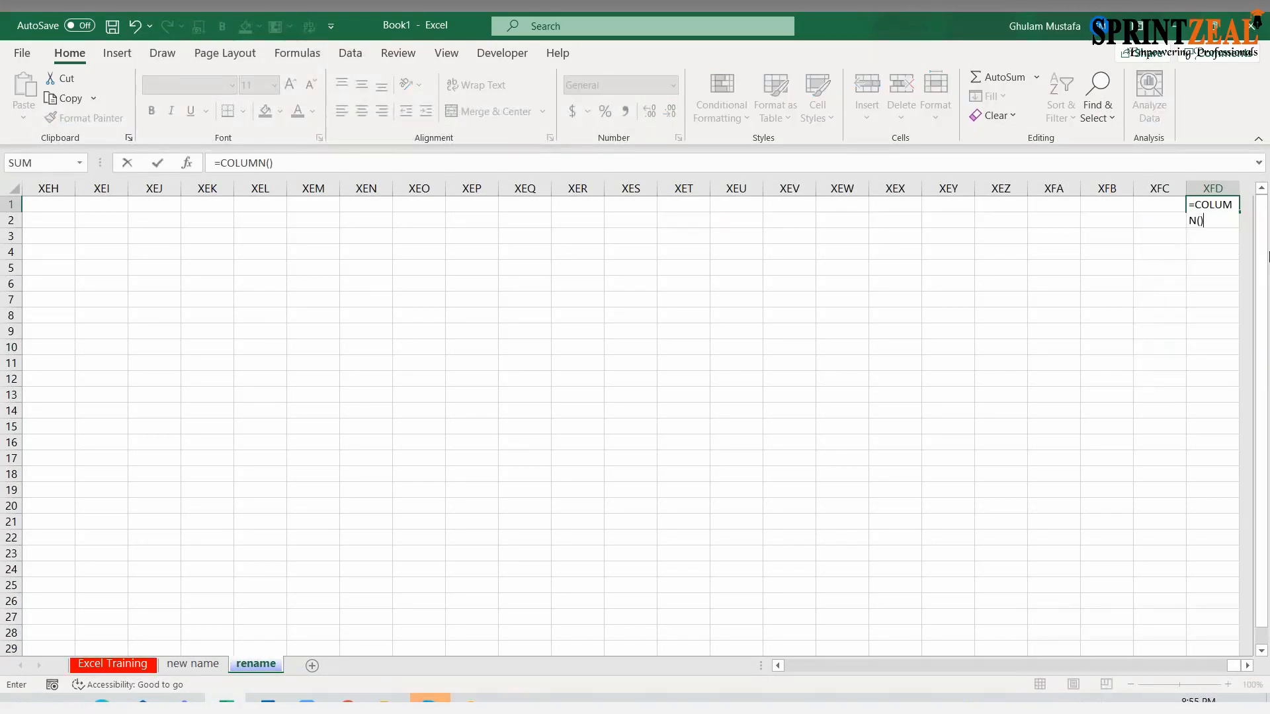
{"action": "key", "text": "Return"}
{"action": "left_click", "coordinate": [1206, 205]}
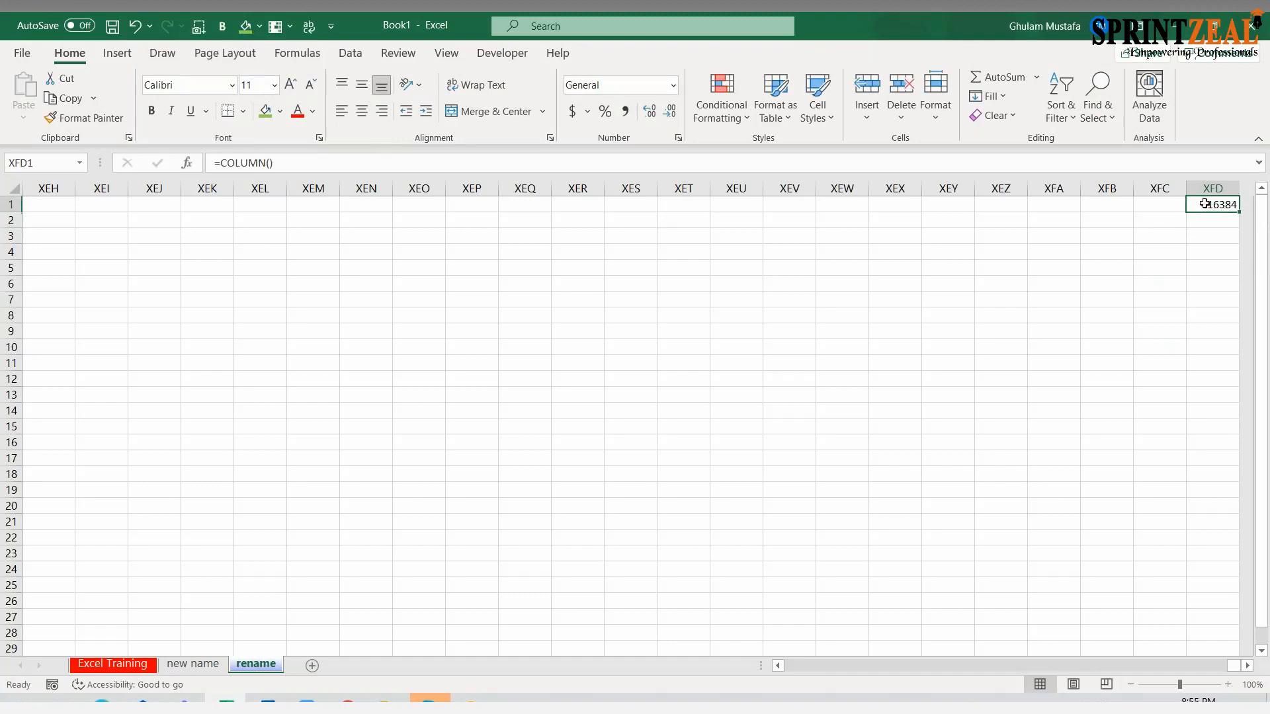
{"action": "left_click", "coordinate": [912, 232]}
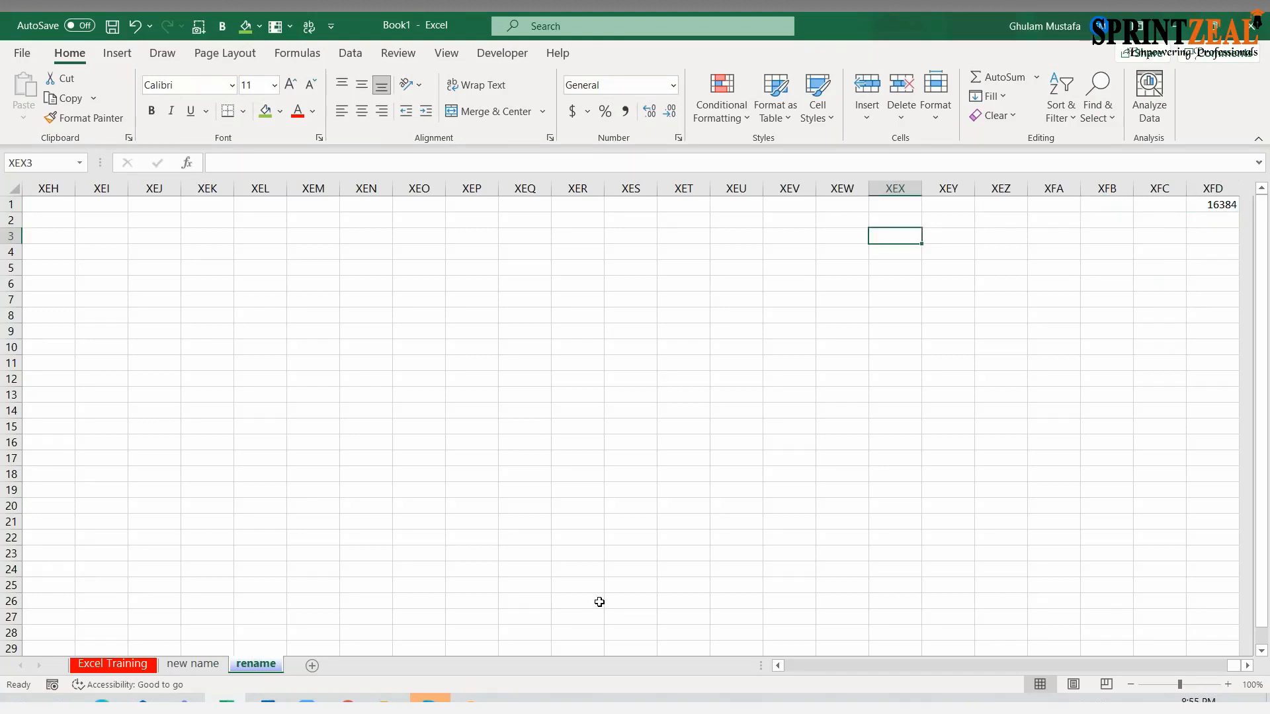
Return to the first columns of the sheet and enter 10 in E5 and 20 in E6.
{"action": "key", "text": "ctrl+Left"}
{"action": "left_click_drag", "start_coordinate": [260, 267], "coordinate": [252, 494]}
{"action": "left_click", "coordinate": [242, 272]}
{"action": "double_click", "coordinate": [242, 272]}
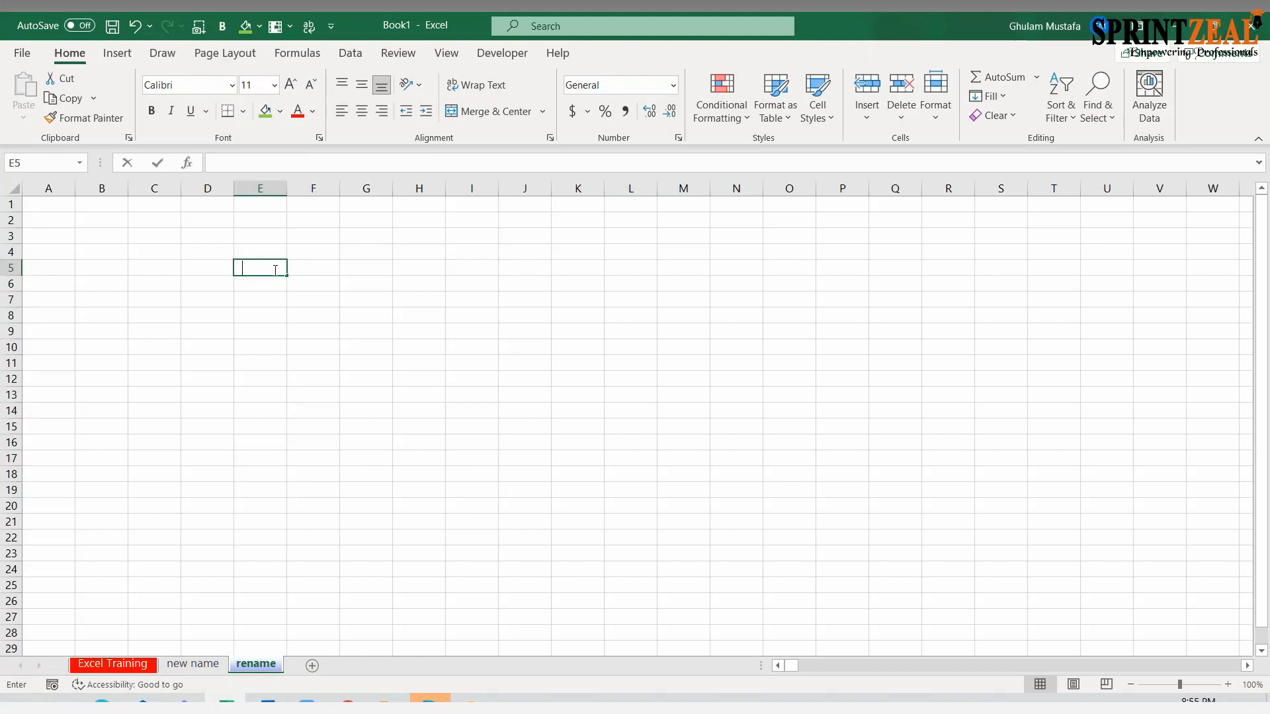
{"action": "type", "text": "1"}
{"action": "key", "text": "Return"}
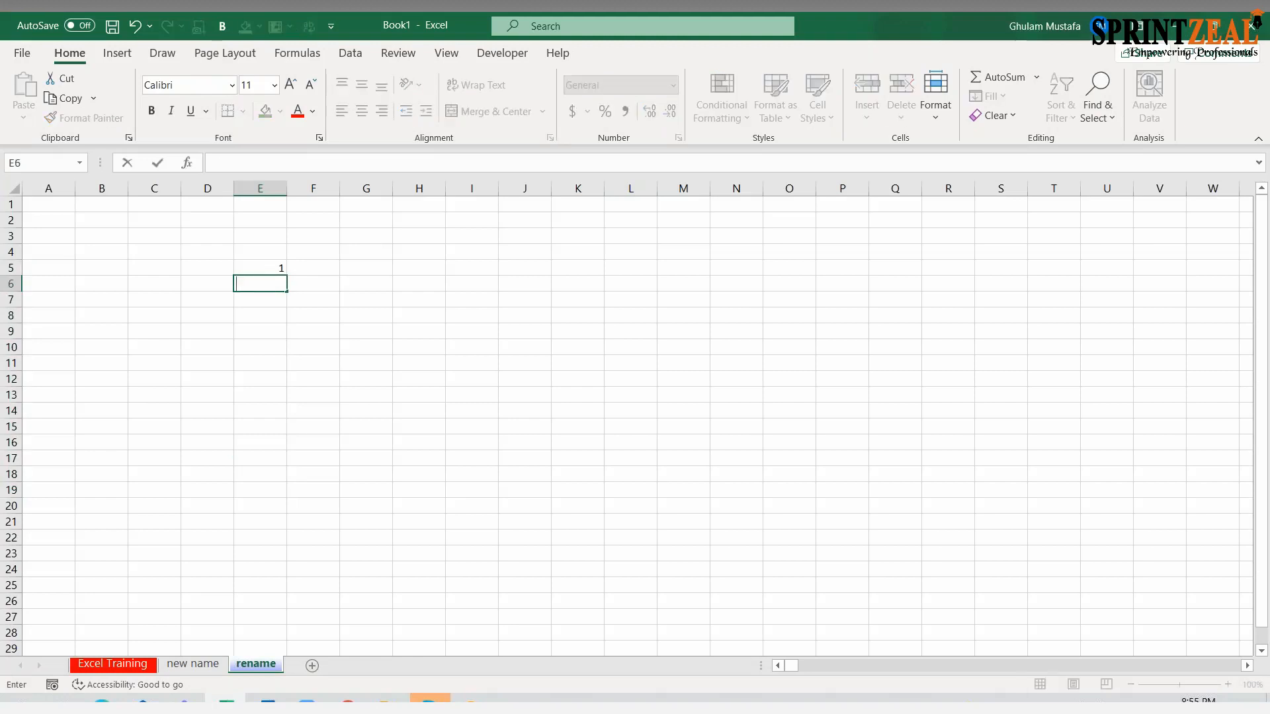
{"action": "key", "text": "Up"}
{"action": "type", "text": "10"}
{"action": "key", "text": "Return"}
{"action": "type", "text": "20"}
{"action": "key", "text": "Return"}
Extend the values in E5:E6 down to E21 using the Fill Series option.
{"action": "left_click", "coordinate": [264, 269]}
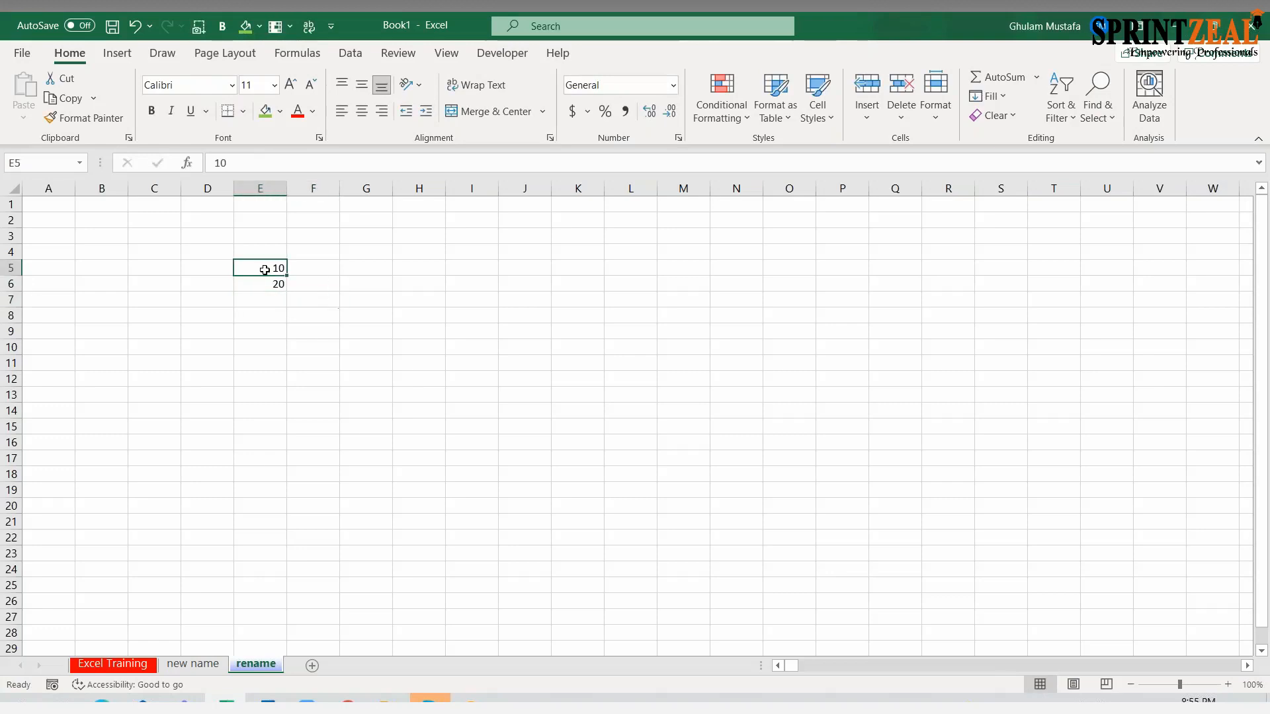
{"action": "left_click_drag", "start_coordinate": [265, 269], "coordinate": [264, 525]}
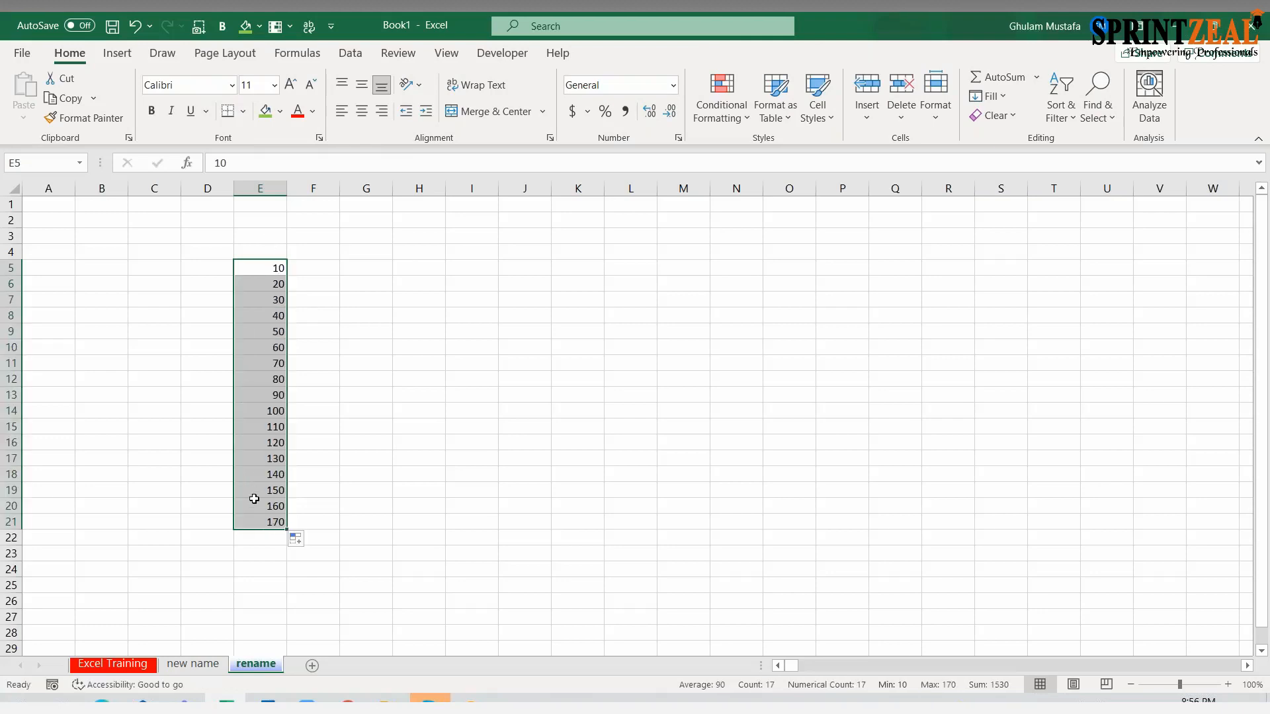
{"action": "left_click", "coordinate": [297, 541]}
{"action": "key", "text": "Escape"}
{"action": "left_click", "coordinate": [303, 546]}
{"action": "left_click", "coordinate": [330, 581]}
Enter 15 in E6 and 20 in E7, and auto-fill the pattern of E5:E7 down to E21.
{"action": "left_click", "coordinate": [262, 268]}
{"action": "key", "text": "Return"}
{"action": "type", "text": "15"}
{"action": "key", "text": "Return"}
{"action": "type", "text": "20"}
{"action": "key", "text": "Return"}
{"action": "left_click_drag", "start_coordinate": [275, 270], "coordinate": [278, 304]}
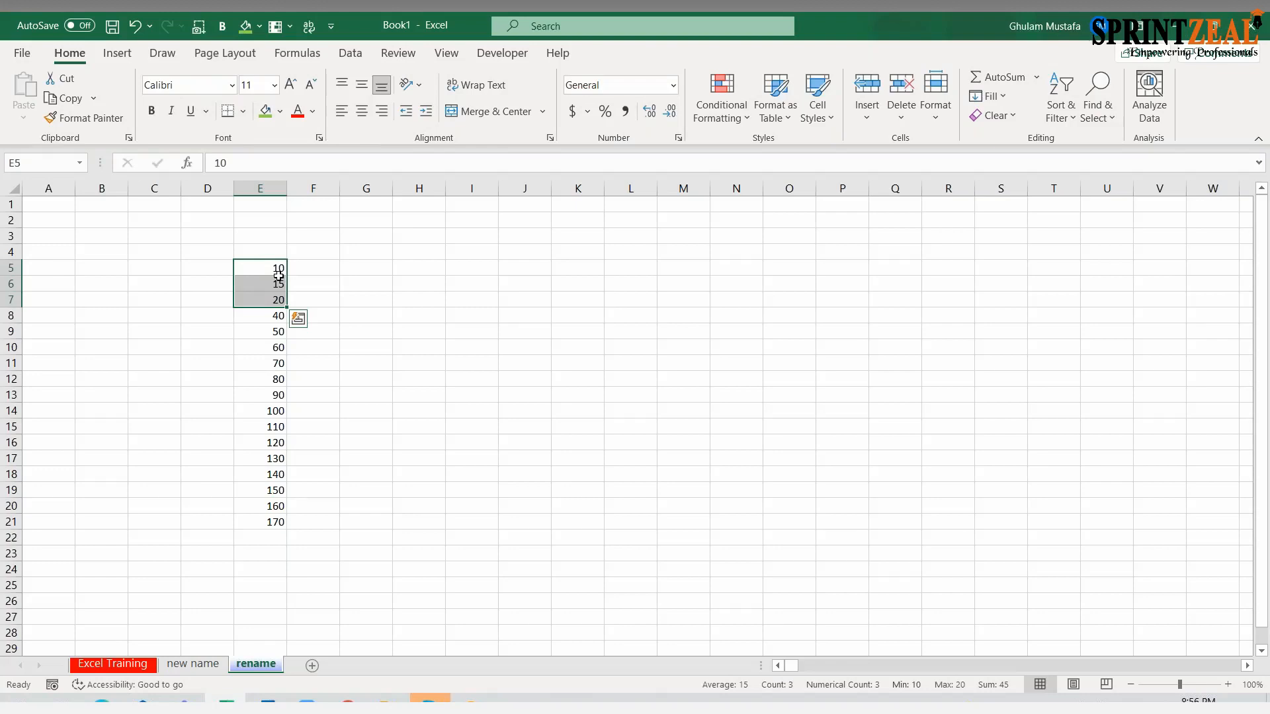
{"action": "double_click", "coordinate": [286, 309]}
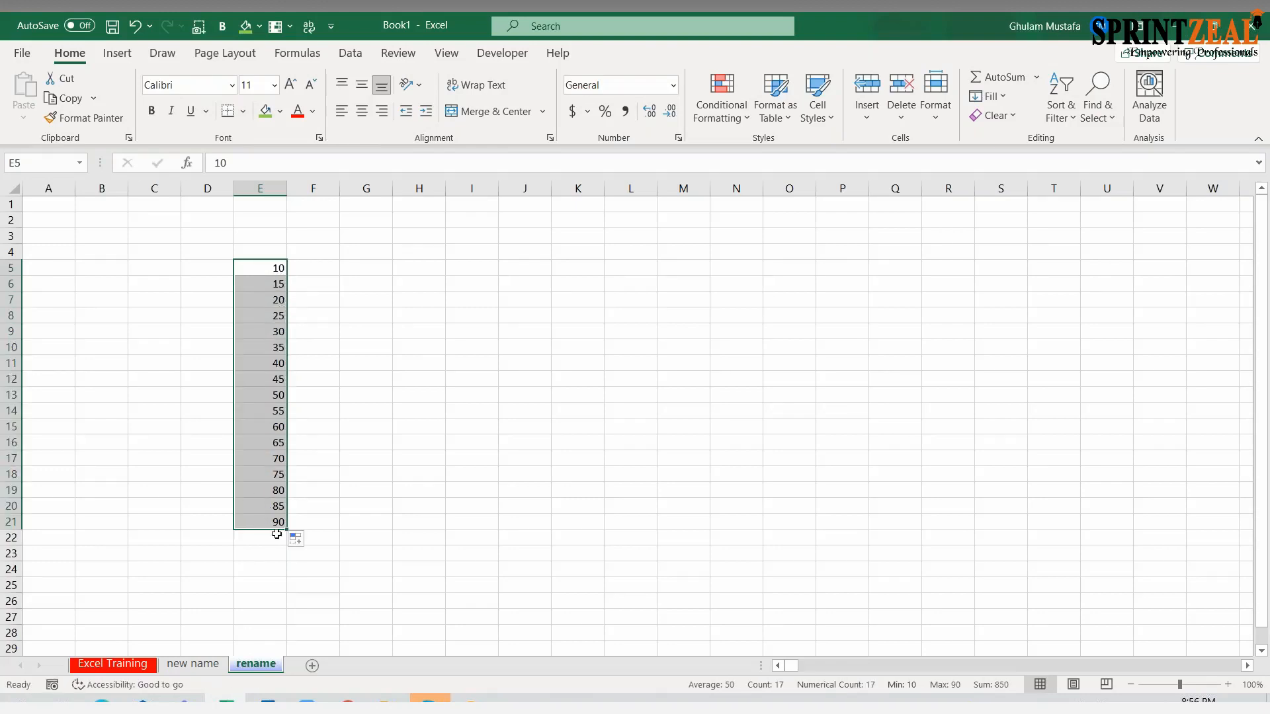
Apply the green fill colour to cell E5.
{"action": "left_click", "coordinate": [325, 393]}
{"action": "left_click", "coordinate": [275, 266]}
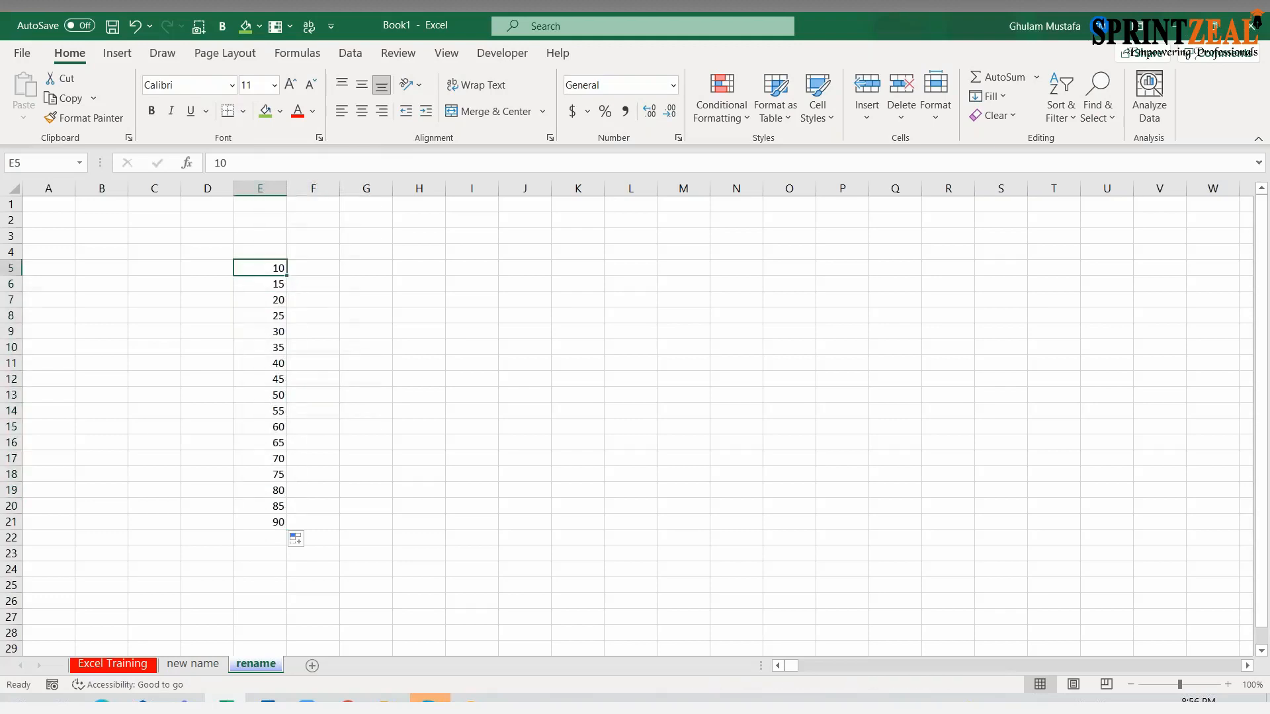
{"action": "left_click", "coordinate": [265, 112]}
{"action": "left_click", "coordinate": [305, 266]}
{"action": "left_click", "coordinate": [275, 267]}
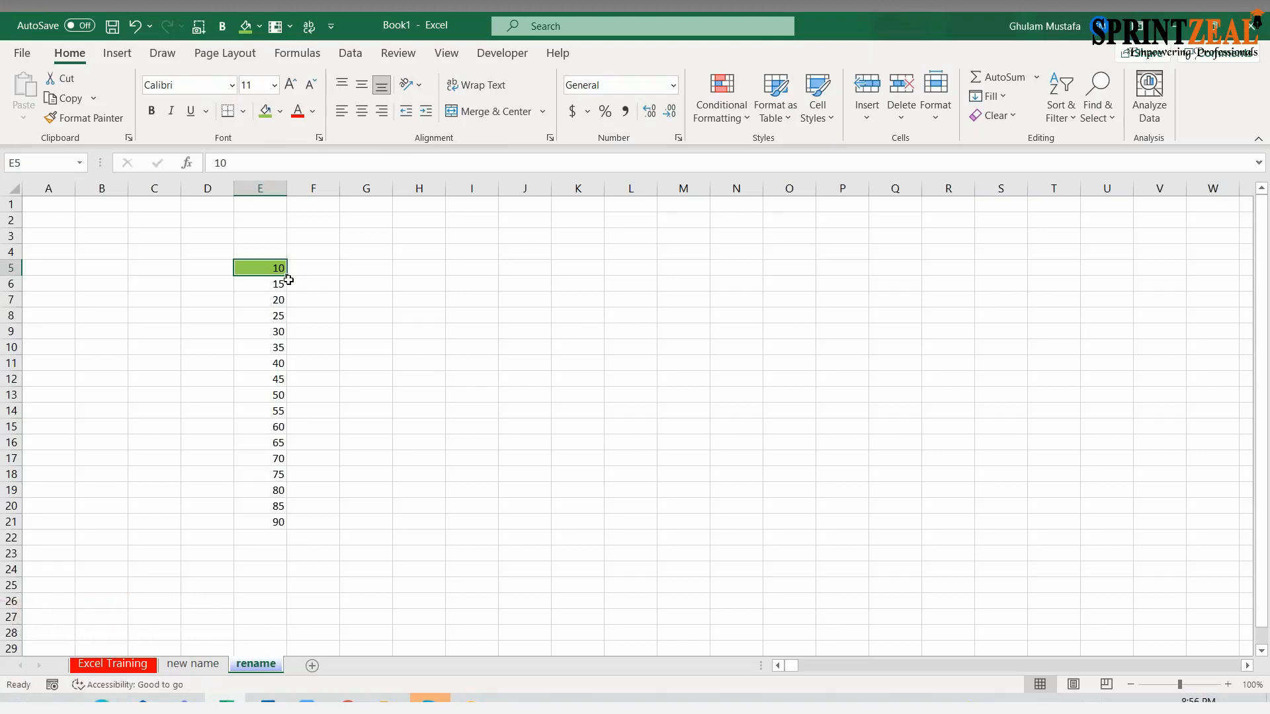
Fill E5 down to E21, trying the Fill Series option before switching to Fill Formatting Only.
{"action": "left_click_drag", "start_coordinate": [287, 276], "coordinate": [295, 530]}
{"action": "left_click", "coordinate": [296, 538]}
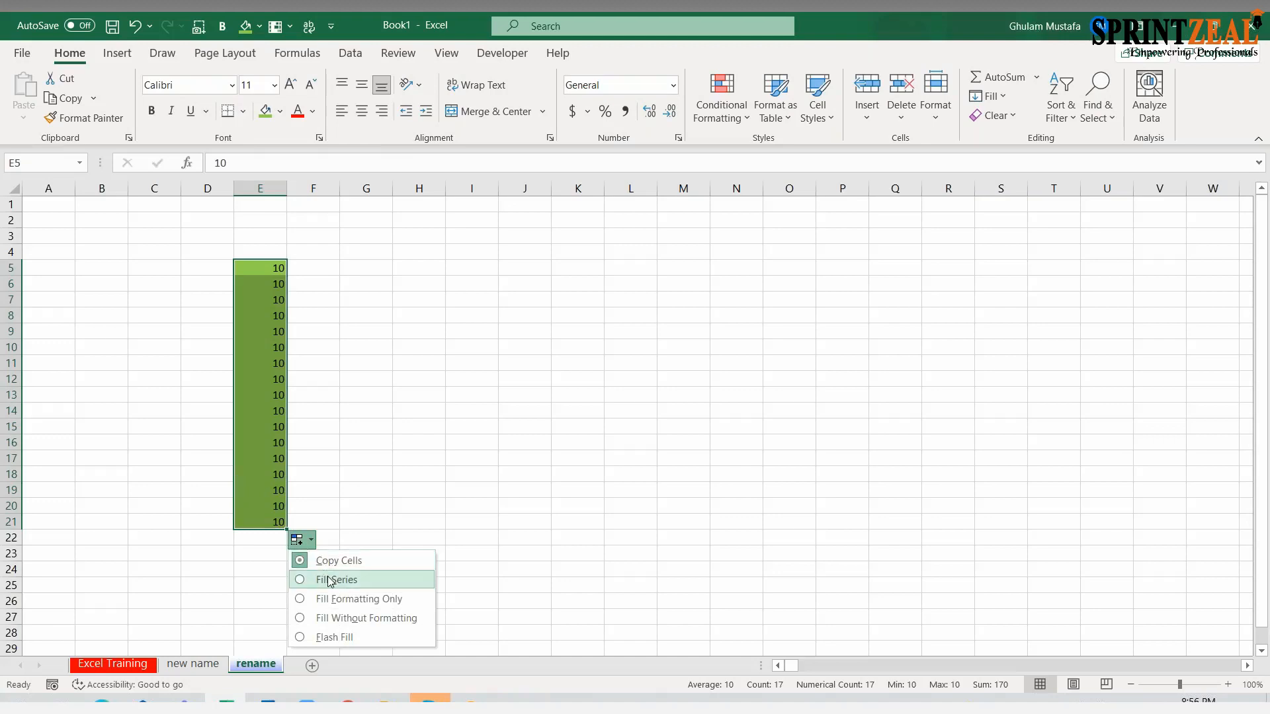
{"action": "left_click", "coordinate": [330, 580]}
{"action": "left_click", "coordinate": [301, 541]}
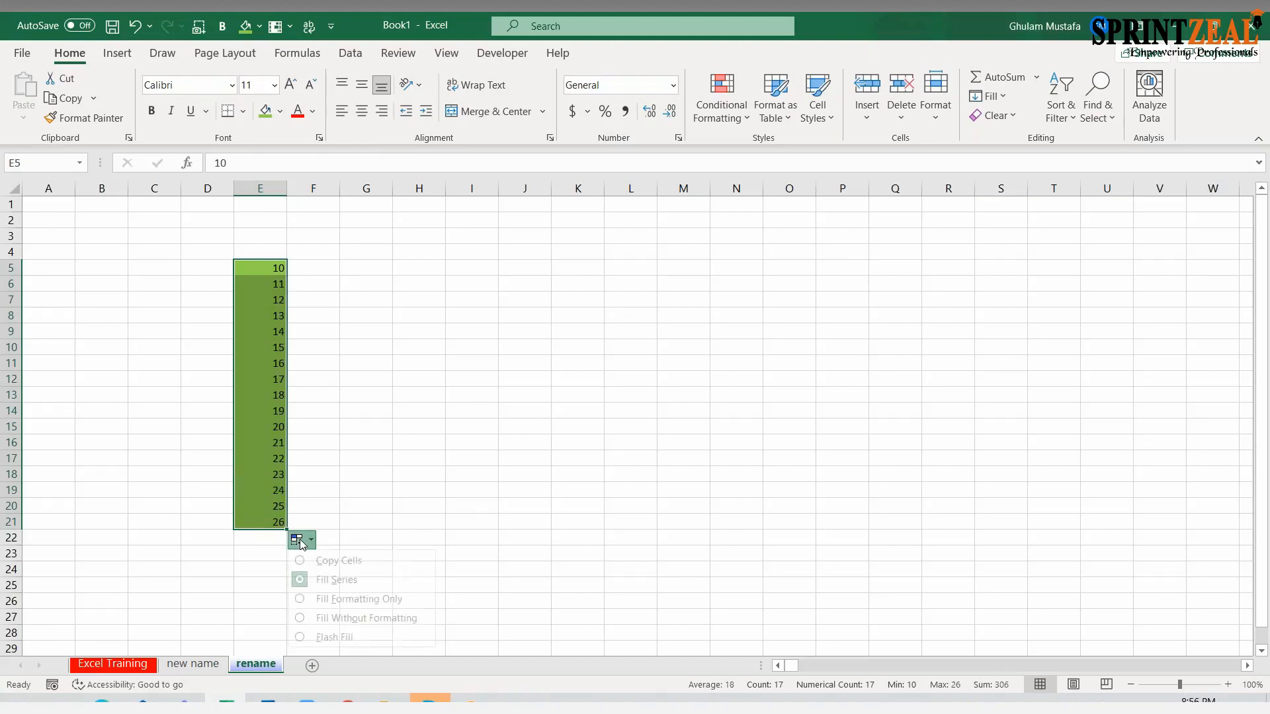
{"action": "left_click", "coordinate": [334, 599]}
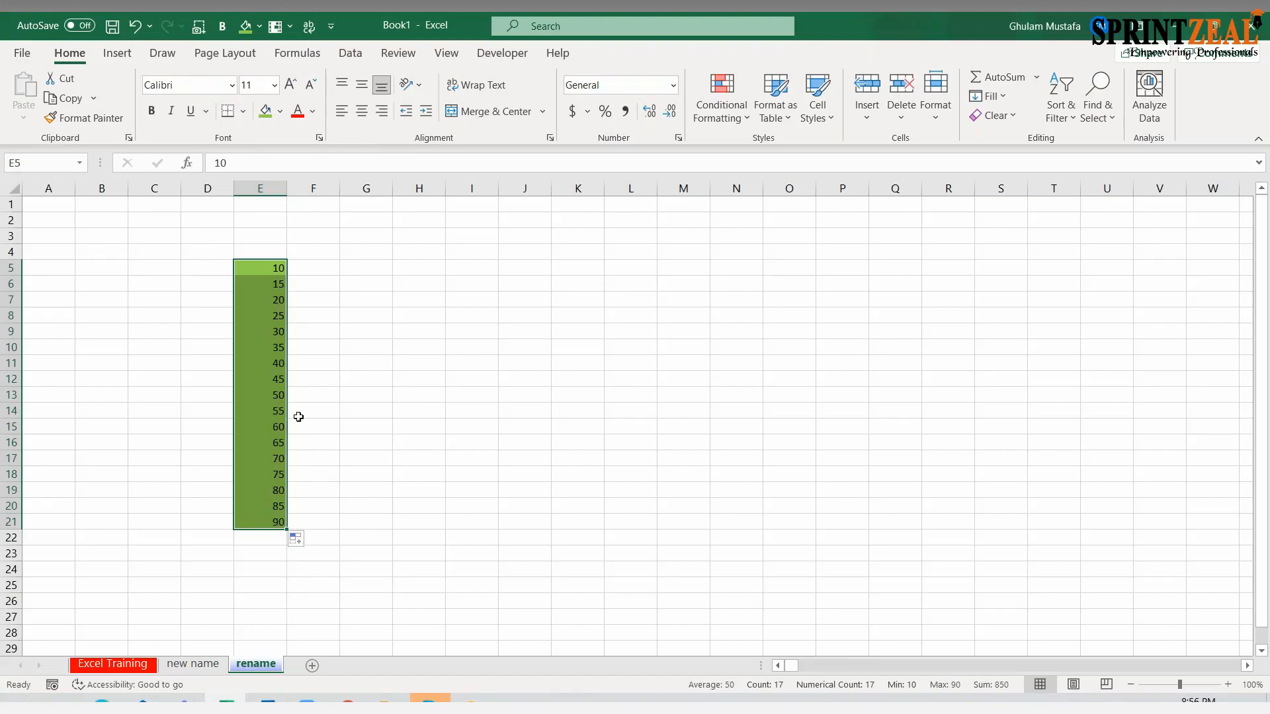
Clear the values in E6:E21 and fill E5 down to E21 with the Fill Series option.
{"action": "left_click_drag", "start_coordinate": [275, 284], "coordinate": [256, 520]}
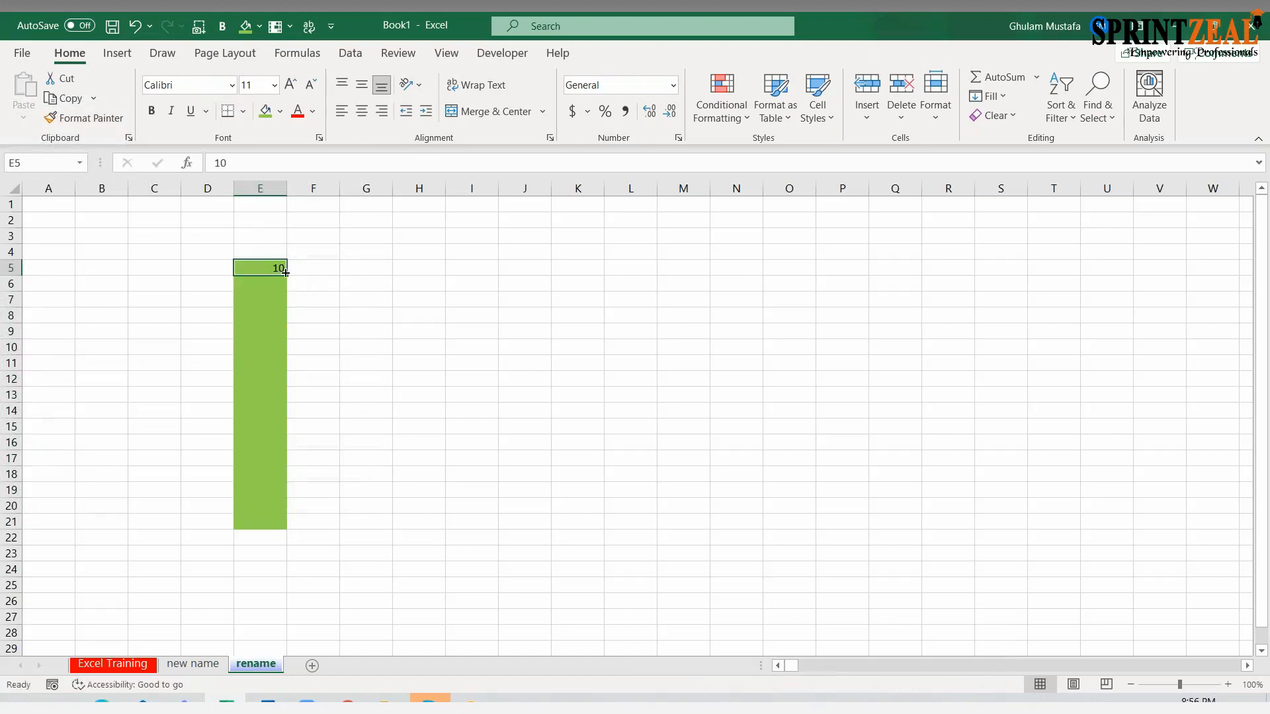
{"action": "left_click_drag", "start_coordinate": [285, 275], "coordinate": [291, 532]}
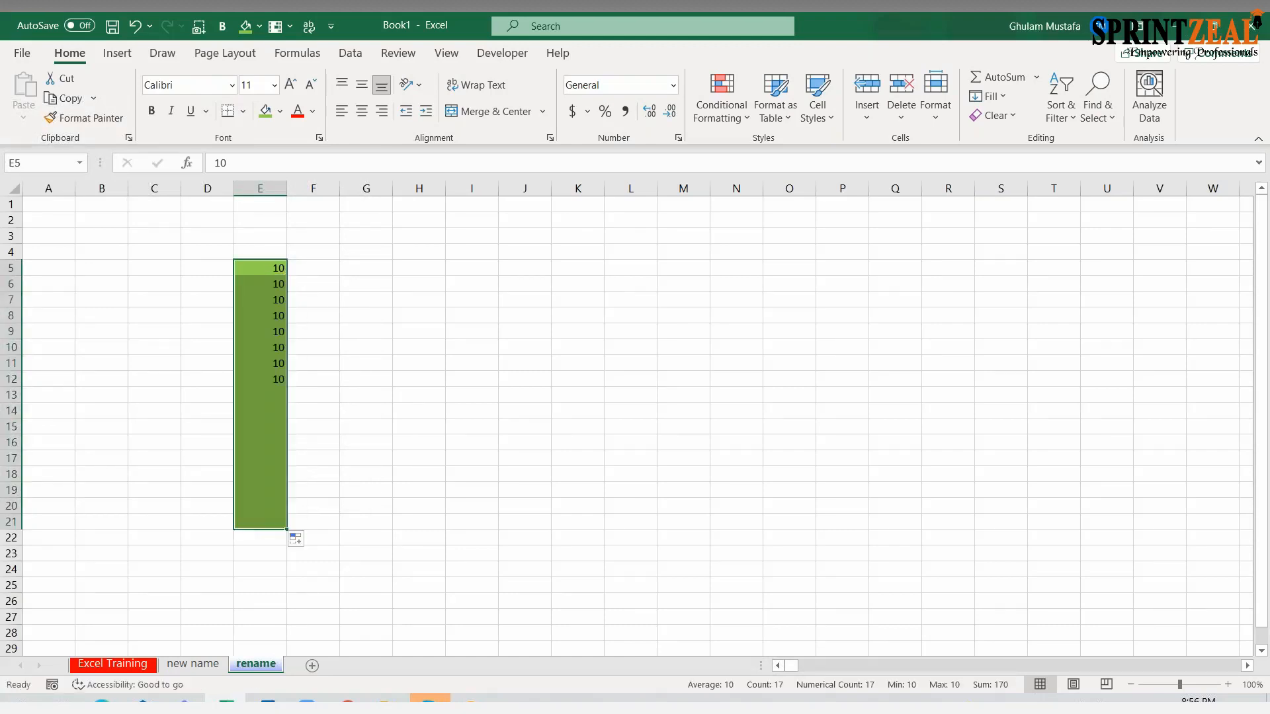
{"action": "left_click", "coordinate": [296, 538]}
{"action": "left_click", "coordinate": [312, 578]}
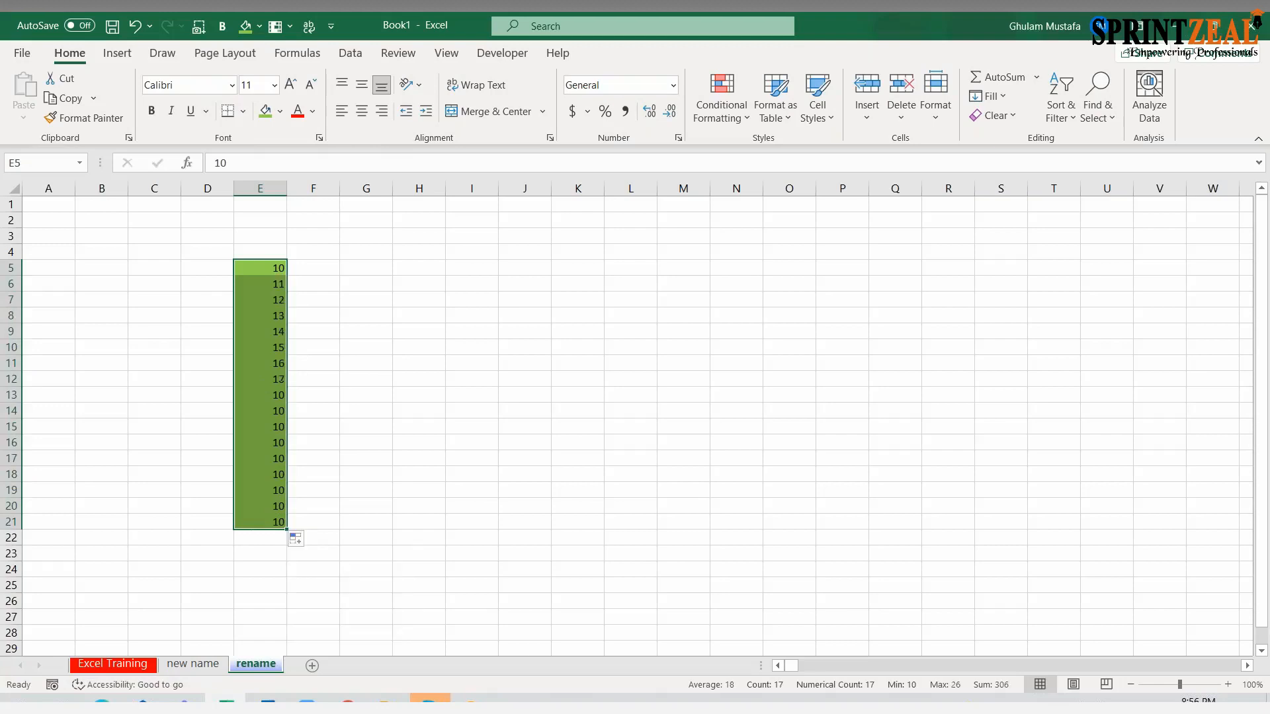
Change the fill of E5:E21 to Fill Without Formatting, and finally to Fill Formatting Only.
{"action": "left_click", "coordinate": [295, 538]}
{"action": "left_click", "coordinate": [343, 618]}
{"action": "left_click", "coordinate": [296, 538]}
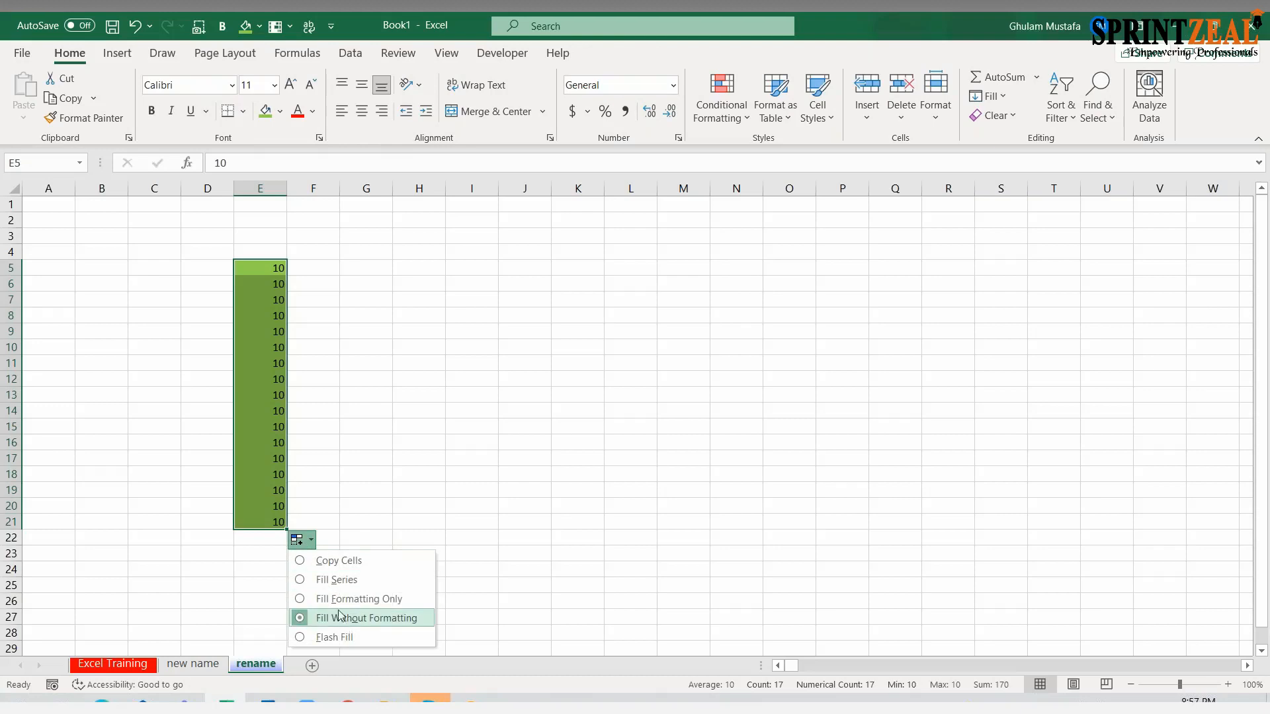
{"action": "left_click", "coordinate": [339, 599]}
{"action": "left_click", "coordinate": [346, 402]}
{"action": "left_click", "coordinate": [275, 283]}
{"action": "left_click", "coordinate": [354, 299]}
Switch to the Excel Training sheet.
{"action": "left_click", "coordinate": [134, 666]}
{"action": "left_click", "coordinate": [135, 666]}
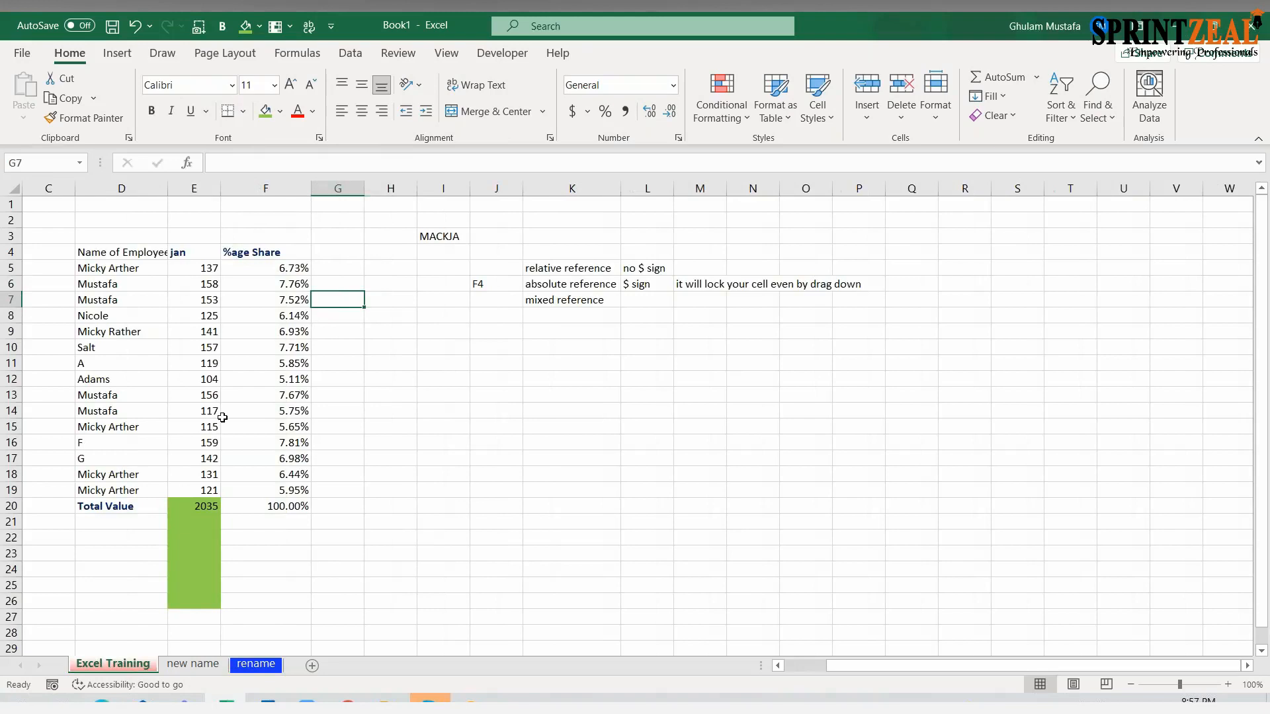
Select the whole employee table and set Find and Replace to search for the employee name shown in D6.
{"action": "left_click", "coordinate": [152, 269]}
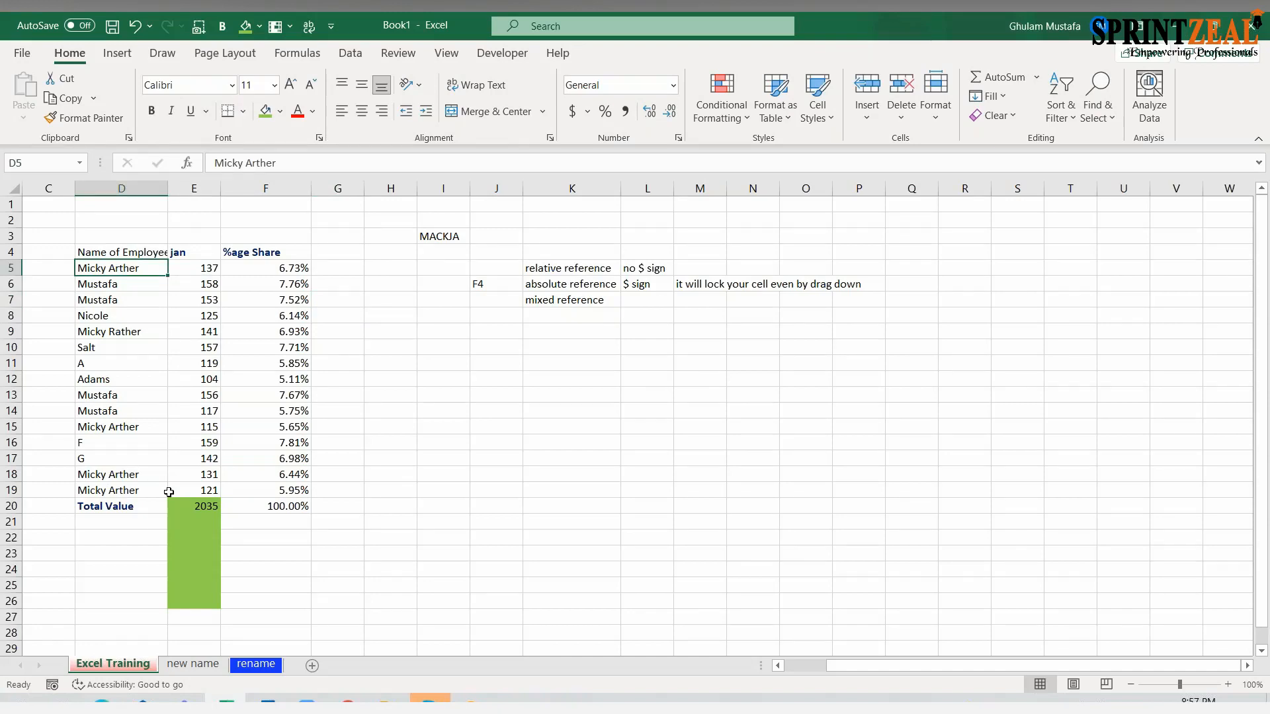
{"action": "key", "text": "ctrl+a"}
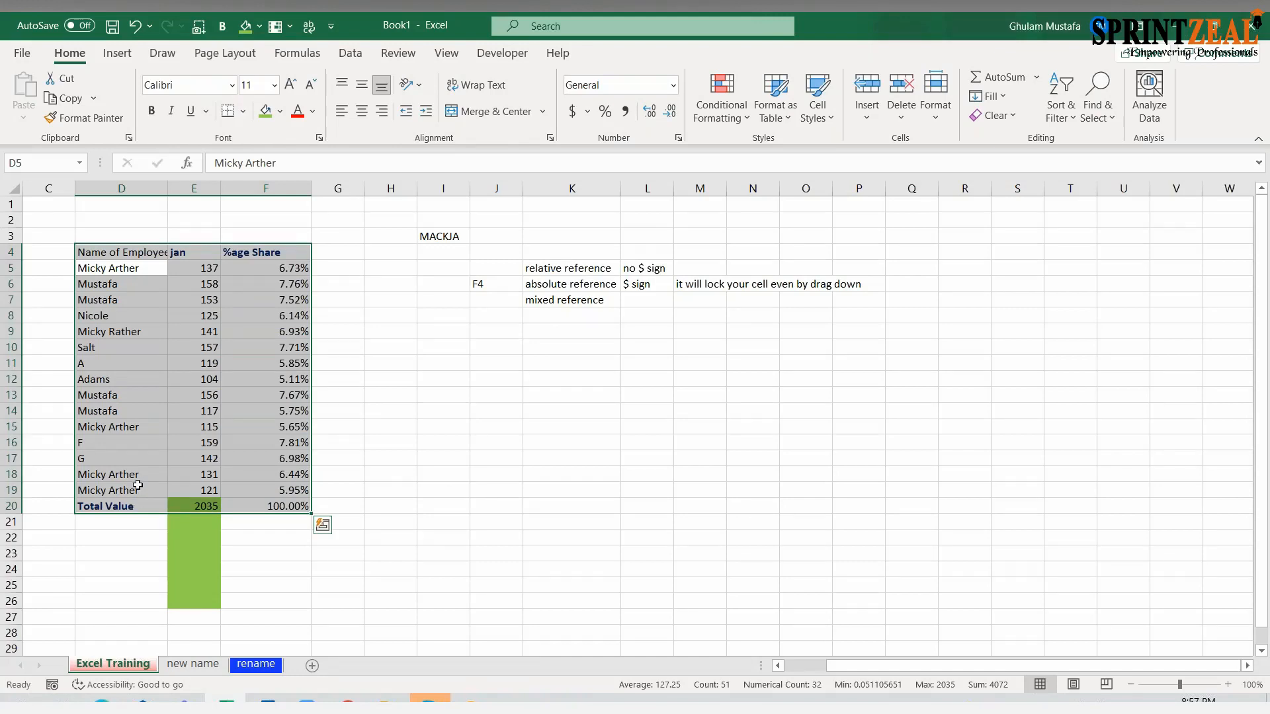
{"action": "key", "text": "ctrl+h"}
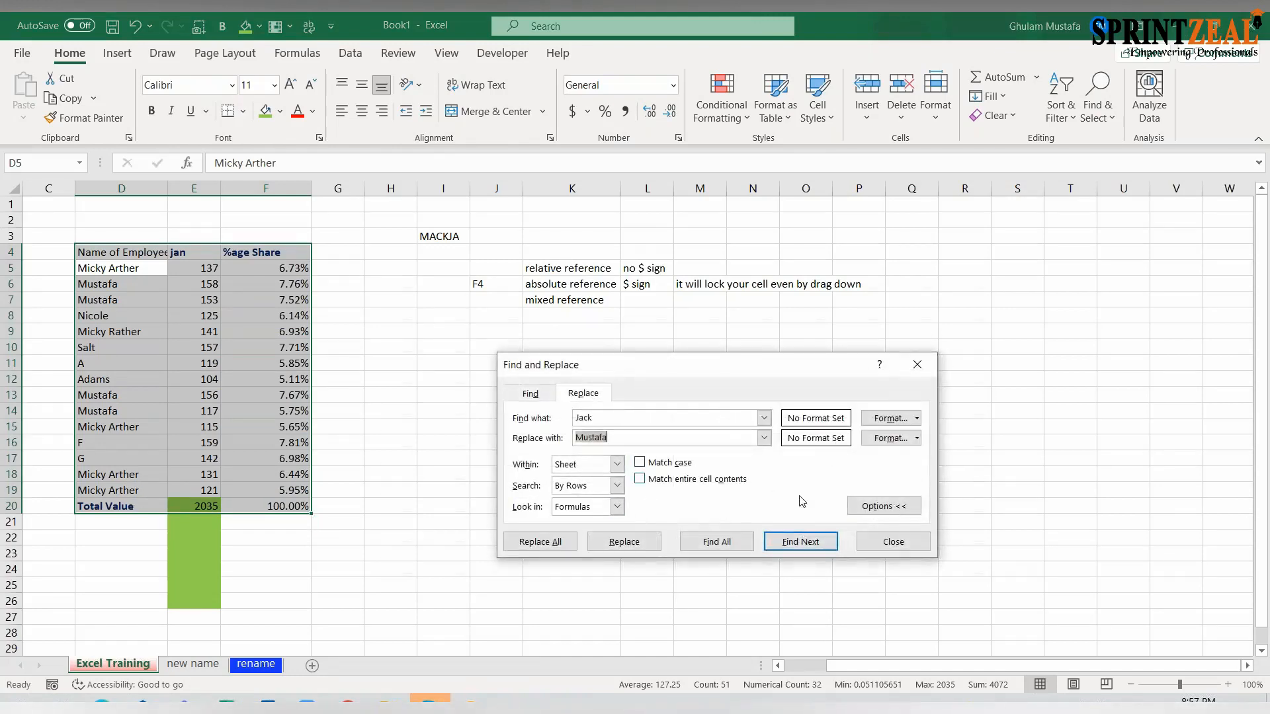
{"action": "left_click", "coordinate": [884, 506]}
{"action": "left_click", "coordinate": [598, 418]}
{"action": "double_click", "coordinate": [580, 417]}
{"action": "type", "text": "m"}
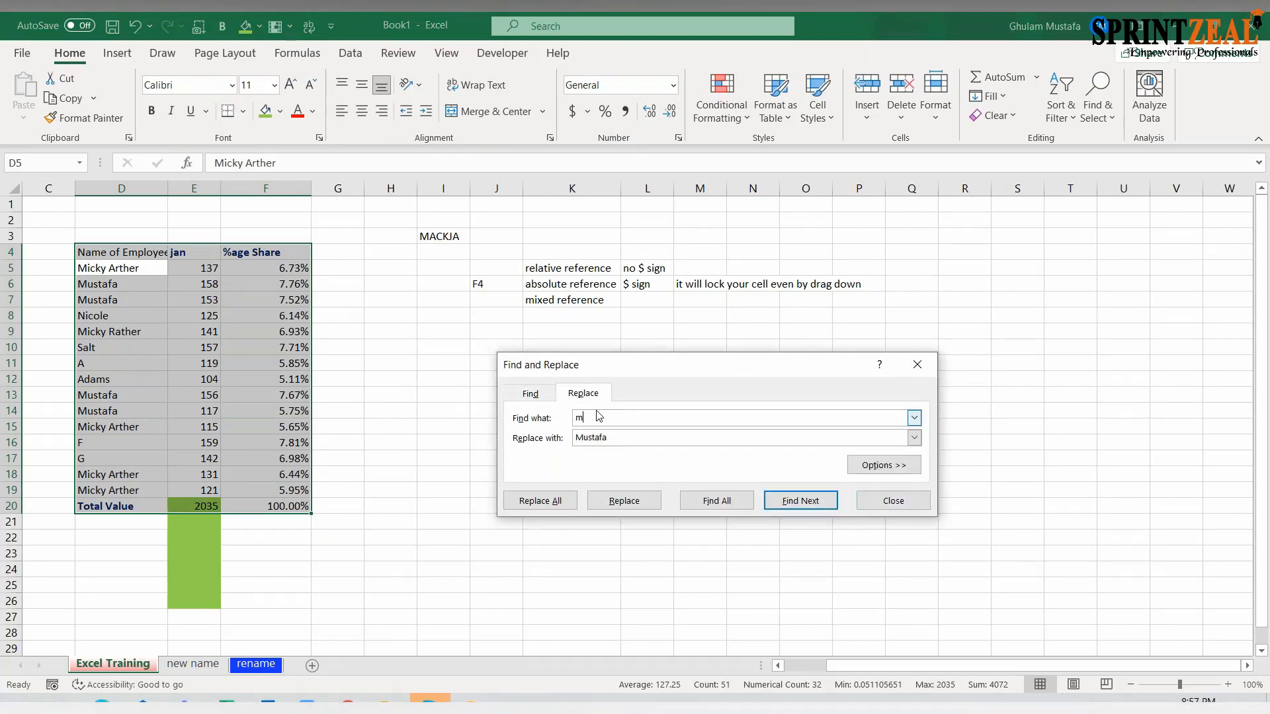
{"action": "type", "text": "ustafa"}
Replace all matches of that employee name in the table with a different surname and close Find and Replace.
{"action": "left_click_drag", "start_coordinate": [609, 437], "coordinate": [566, 437]}
{"action": "key", "text": "Caps_Lock"}
{"action": "type", "text": "A"}
{"action": "key", "text": "Caps_Lock"}
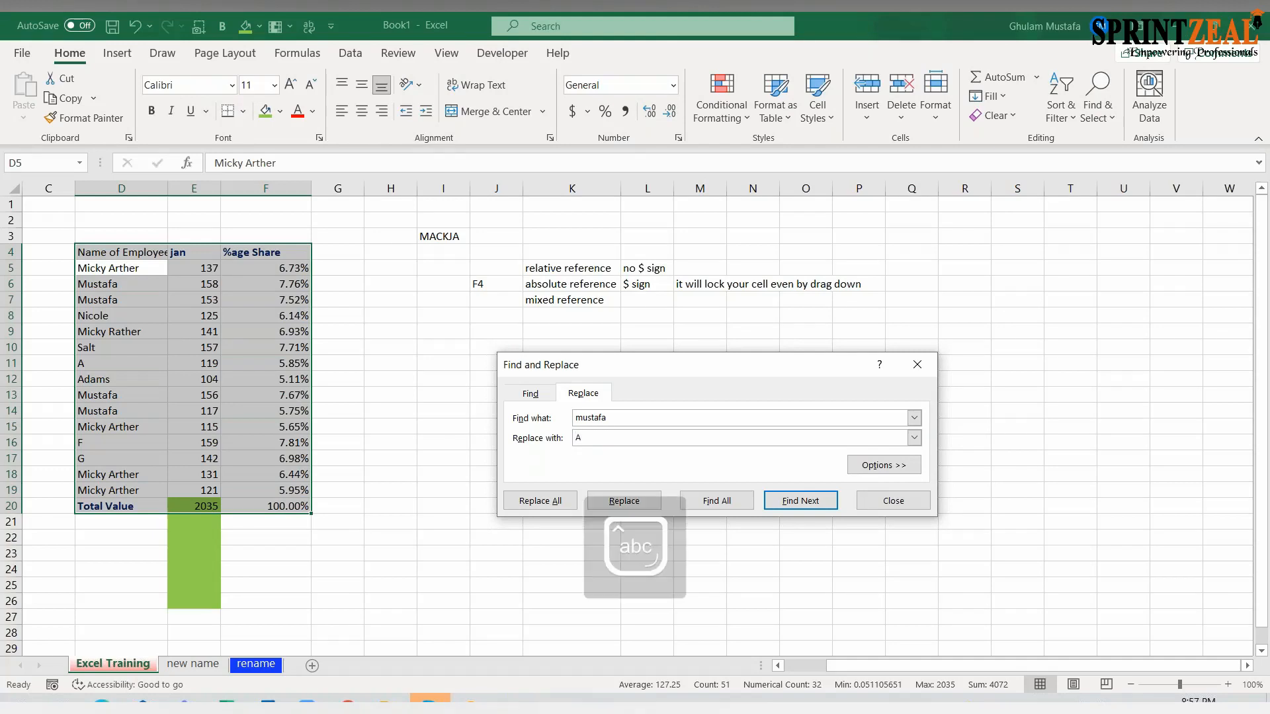
{"action": "type", "text": "White"}
{"action": "left_click", "coordinate": [541, 501]}
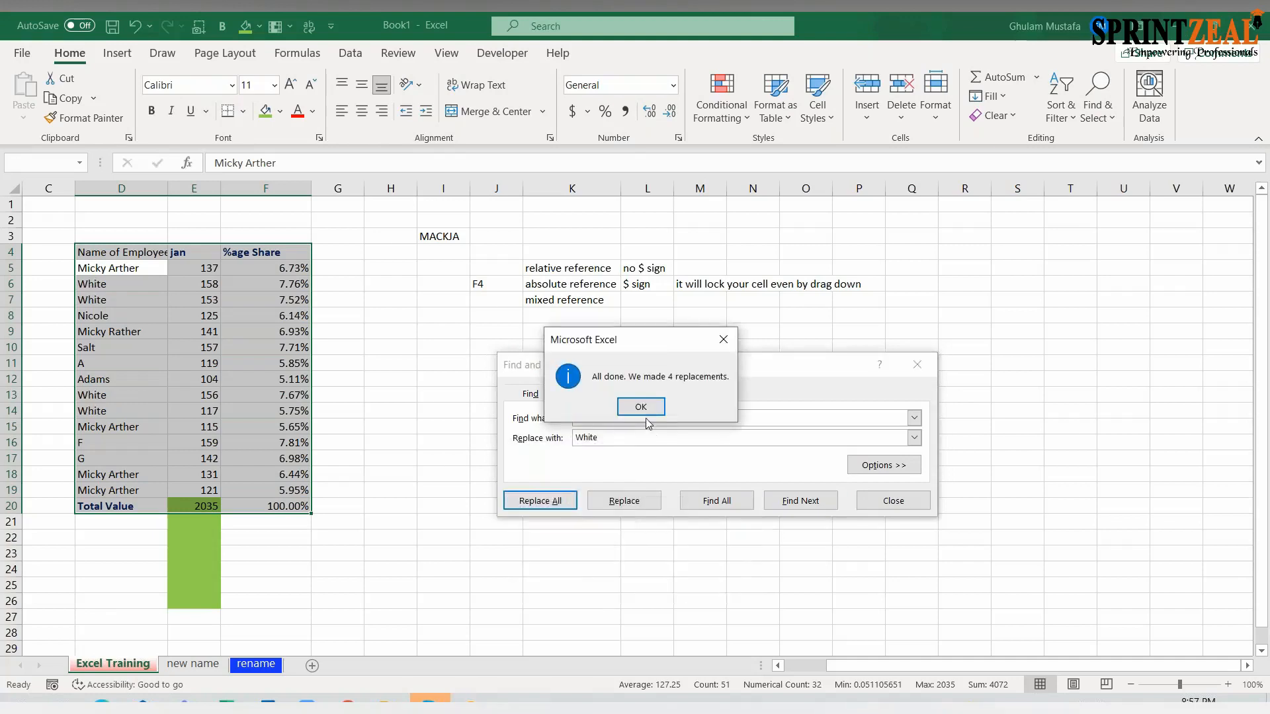
{"action": "left_click", "coordinate": [645, 408]}
{"action": "left_click", "coordinate": [879, 504]}
{"action": "left_click", "coordinate": [294, 344]}
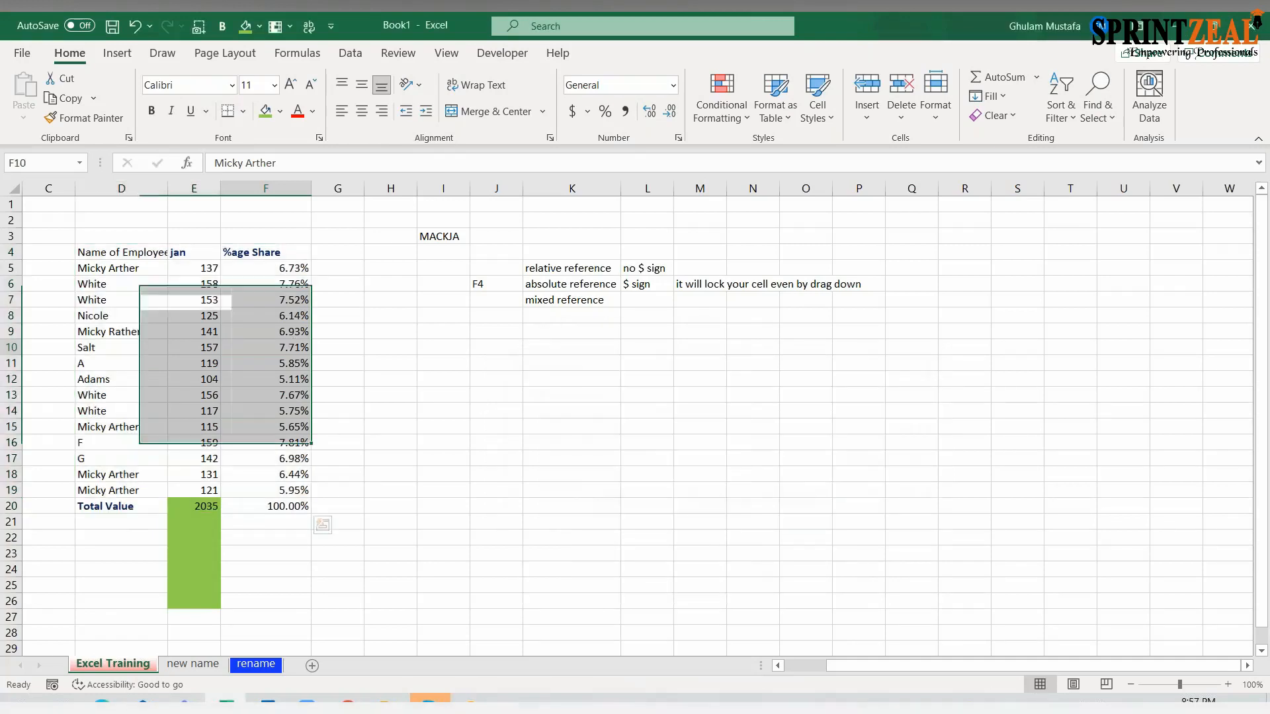
{"action": "left_click", "coordinate": [202, 311]}
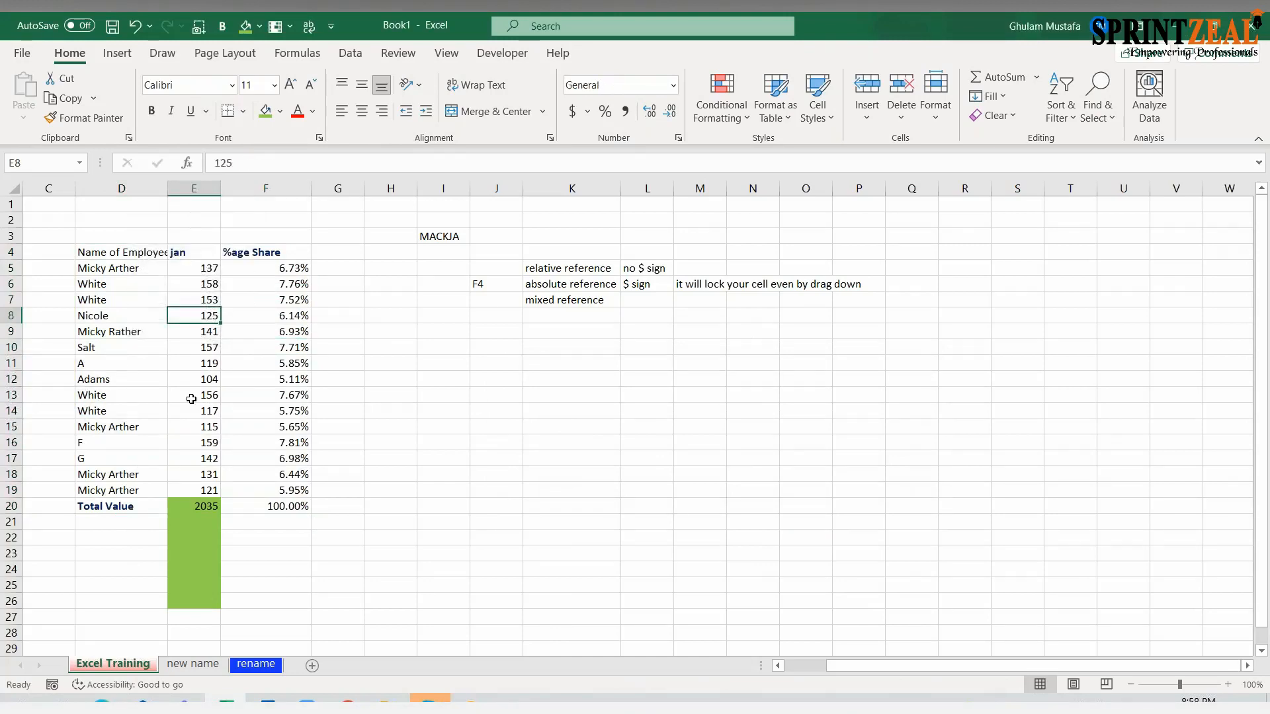
Set the jan values in E6 to 150 and E7 to 410.
{"action": "left_click", "coordinate": [186, 290]}
{"action": "type", "text": "150"}
{"action": "key", "text": "Return"}
{"action": "type", "text": "4"}
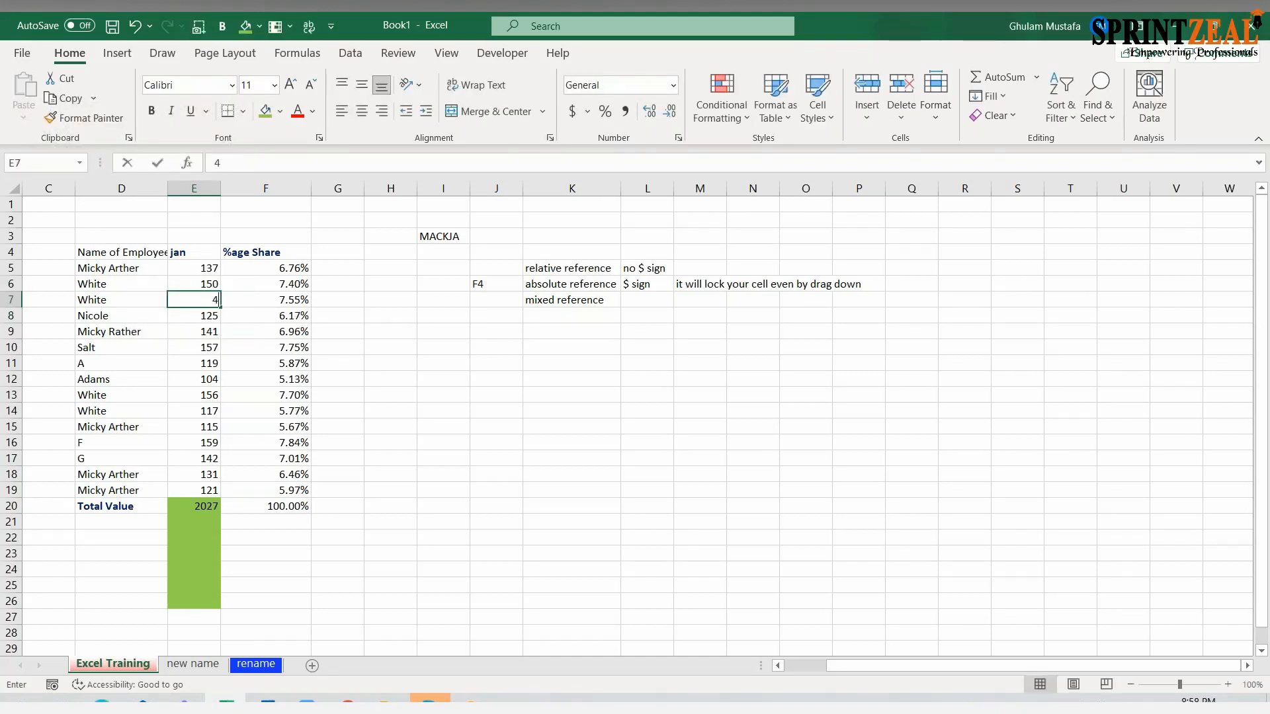
{"action": "type", "text": "1"}
{"action": "key", "text": "Return"}
Set the jan values in E9 through E12 and in E14 to 0.
{"action": "key", "text": "Down"}
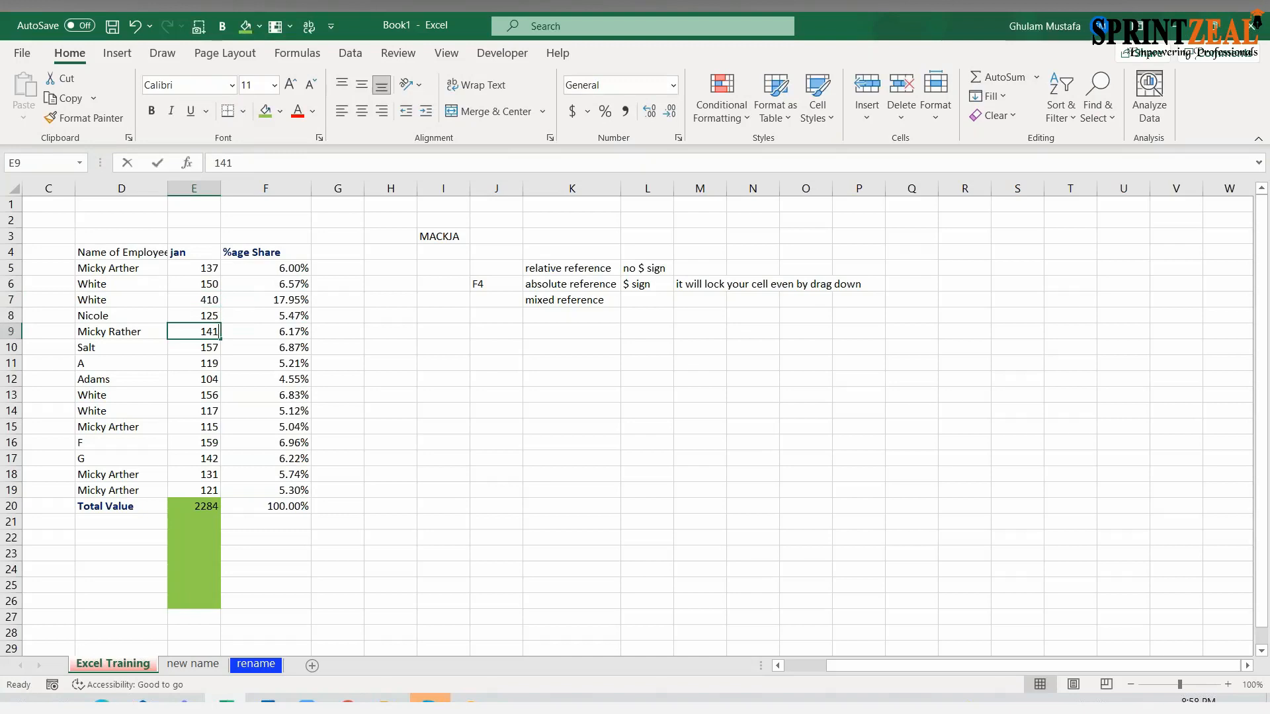
{"action": "type", "text": "0"}
{"action": "key", "text": "Return"}
{"action": "type", "text": "0"}
{"action": "key", "text": "Return"}
{"action": "type", "text": "0"}
{"action": "key", "text": "Return"}
{"action": "type", "text": "0"}
{"action": "key", "text": "Return"}
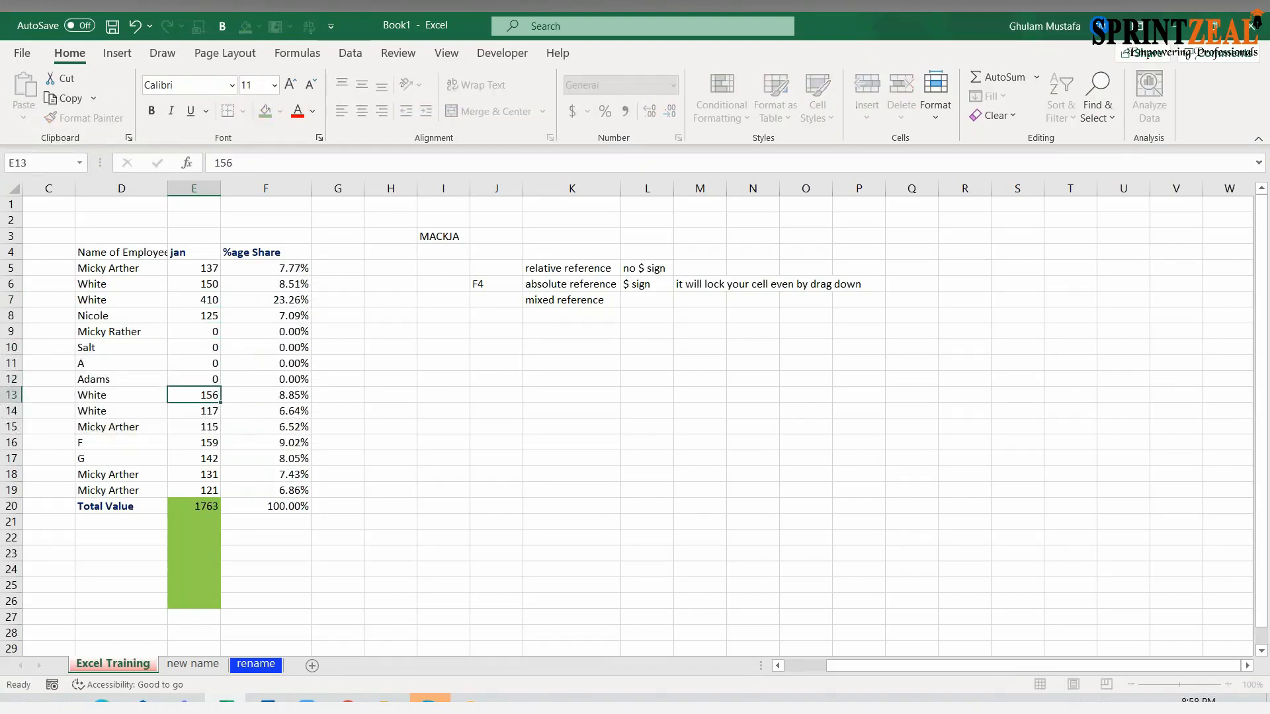
{"action": "left_click", "coordinate": [185, 414]}
{"action": "type", "text": "0"}
{"action": "key", "text": "Up"}
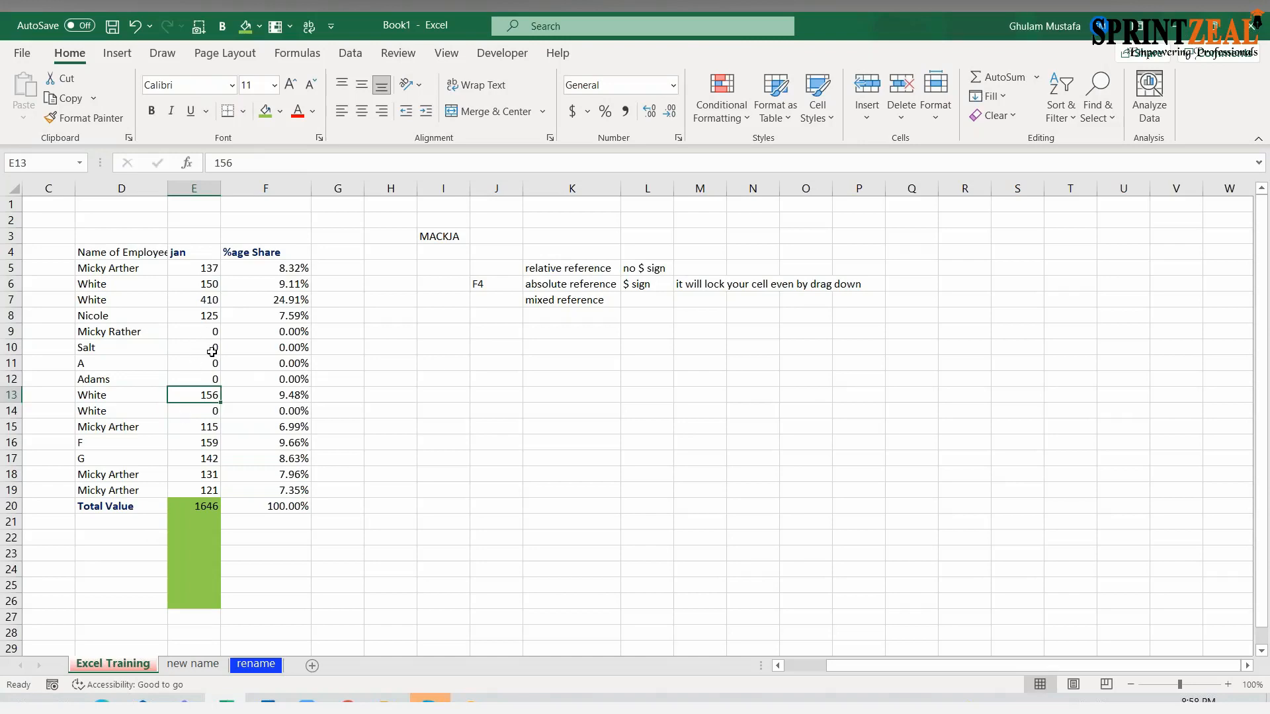
Try to replace every 0 in the employee table with N/A.
{"action": "key", "text": "ctrl+a"}
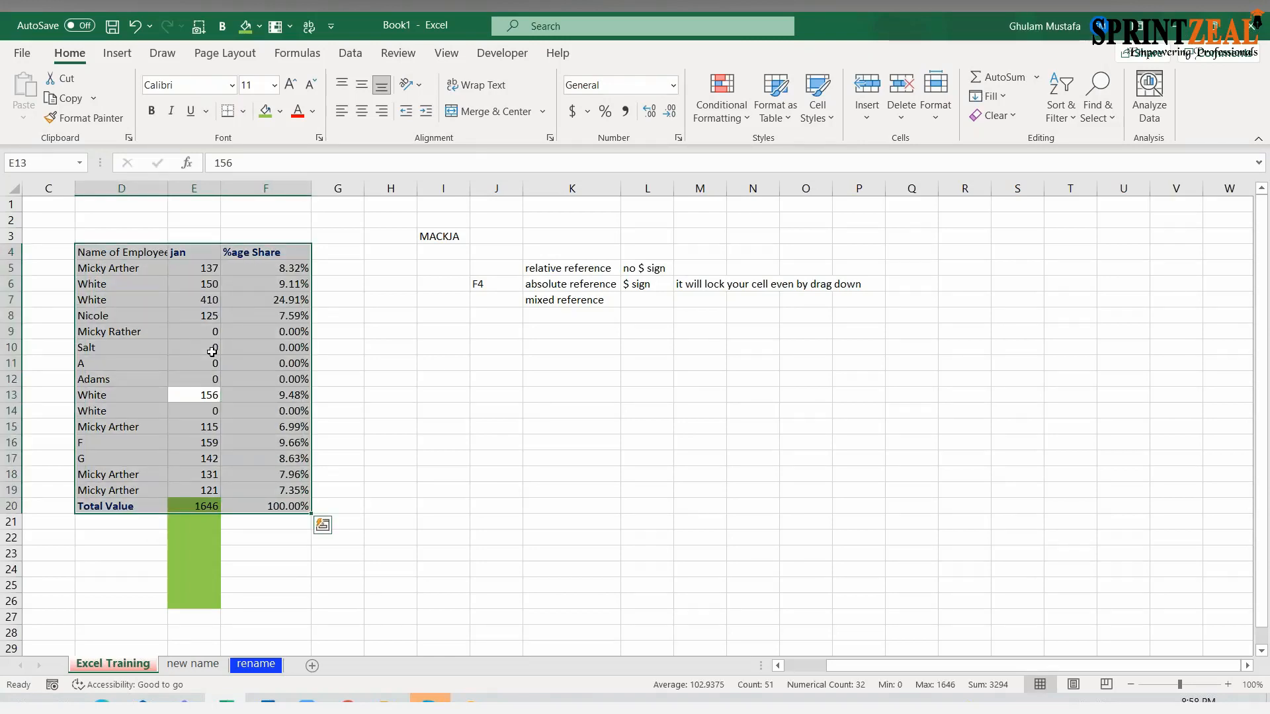
{"action": "key", "text": "ctrl+h"}
{"action": "left_click", "coordinate": [614, 434]}
{"action": "double_click", "coordinate": [614, 434]}
{"action": "type", "text": "0"}
{"action": "double_click", "coordinate": [592, 456]}
{"action": "type", "text": "not"}
{"action": "key", "text": "BackSpace"}
{"action": "key", "text": "BackSpace"}
{"action": "key", "text": "BackSpace"}
{"action": "key", "text": "Caps_Lock"}
{"action": "type", "text": "N/A"}
{"action": "key", "text": "Caps_Lock"}
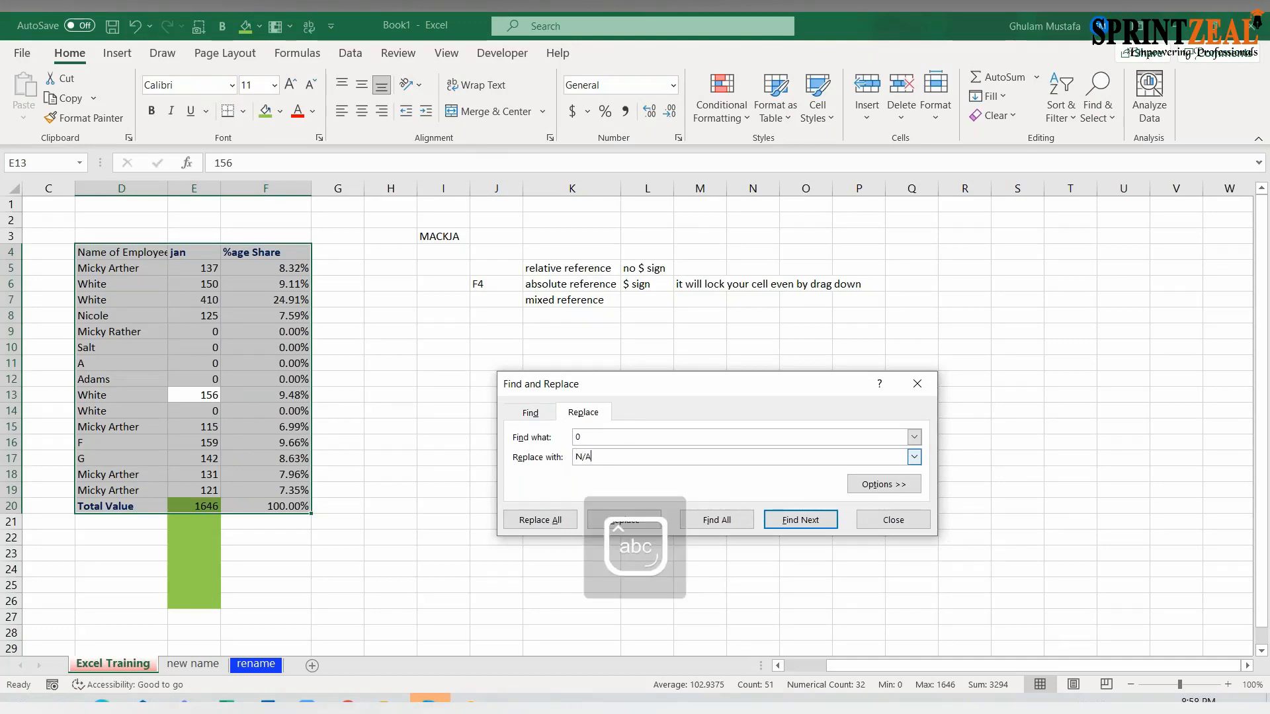
{"action": "left_click", "coordinate": [560, 521]}
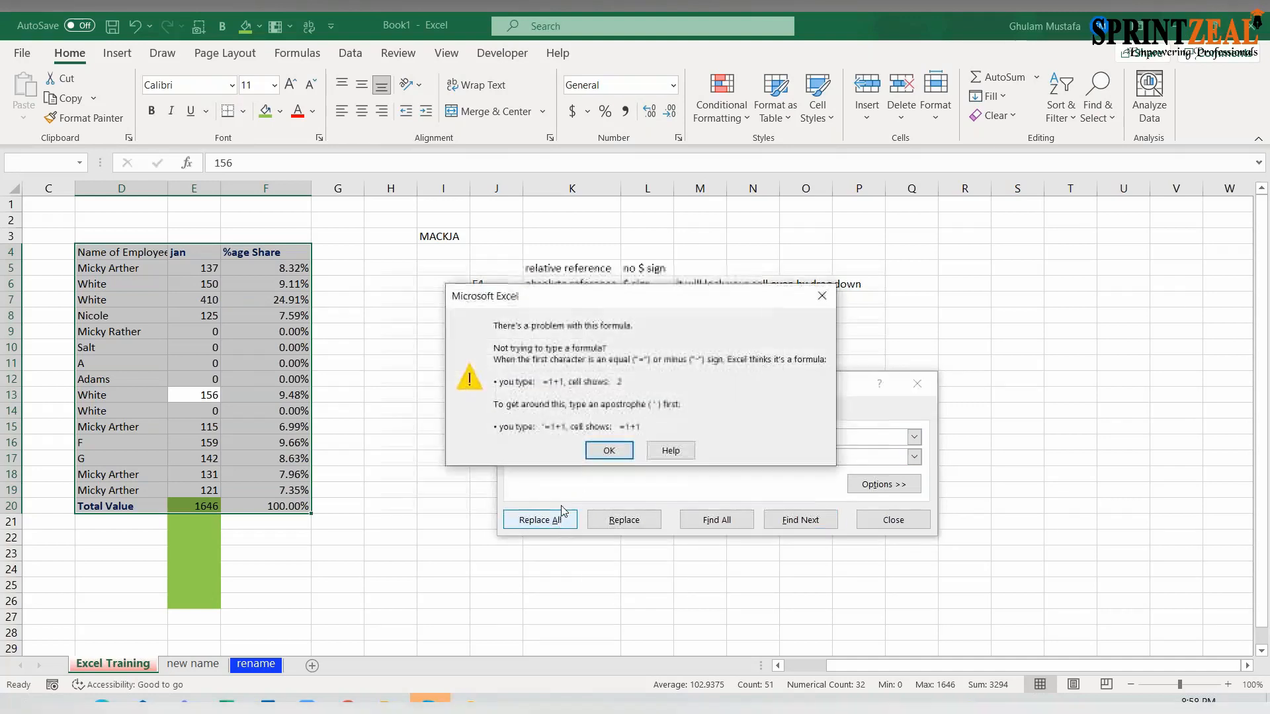
{"action": "left_click", "coordinate": [603, 453]}
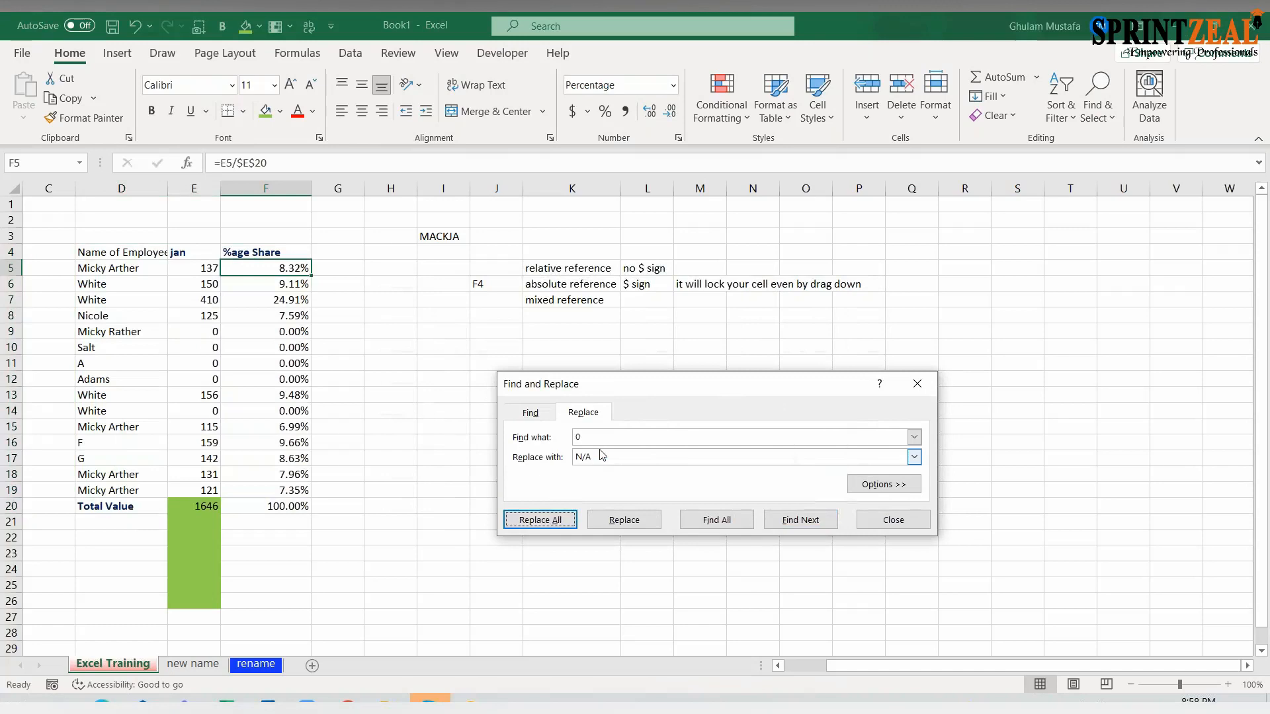
Retry replacing all 0 entries with N/A using 0 as the search value, and close Find and Replace.
{"action": "left_click", "coordinate": [591, 442]}
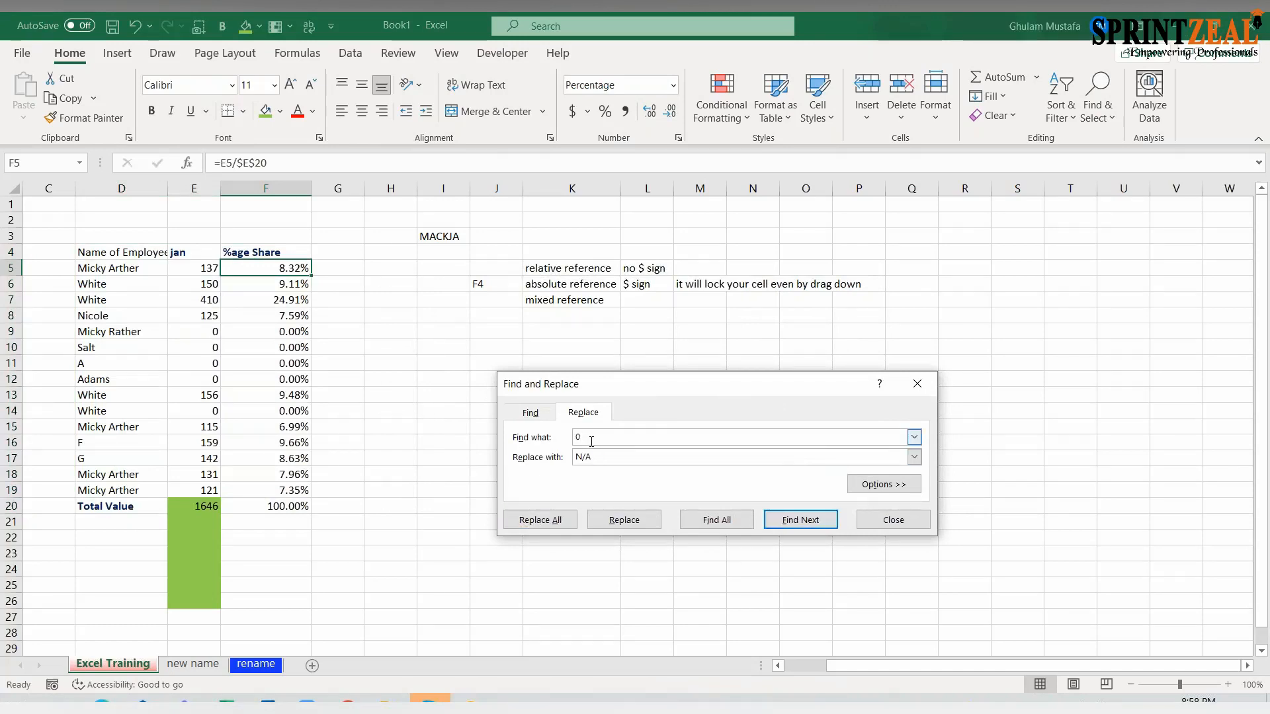
{"action": "type", "text": "0"}
{"action": "left_click", "coordinate": [547, 516]}
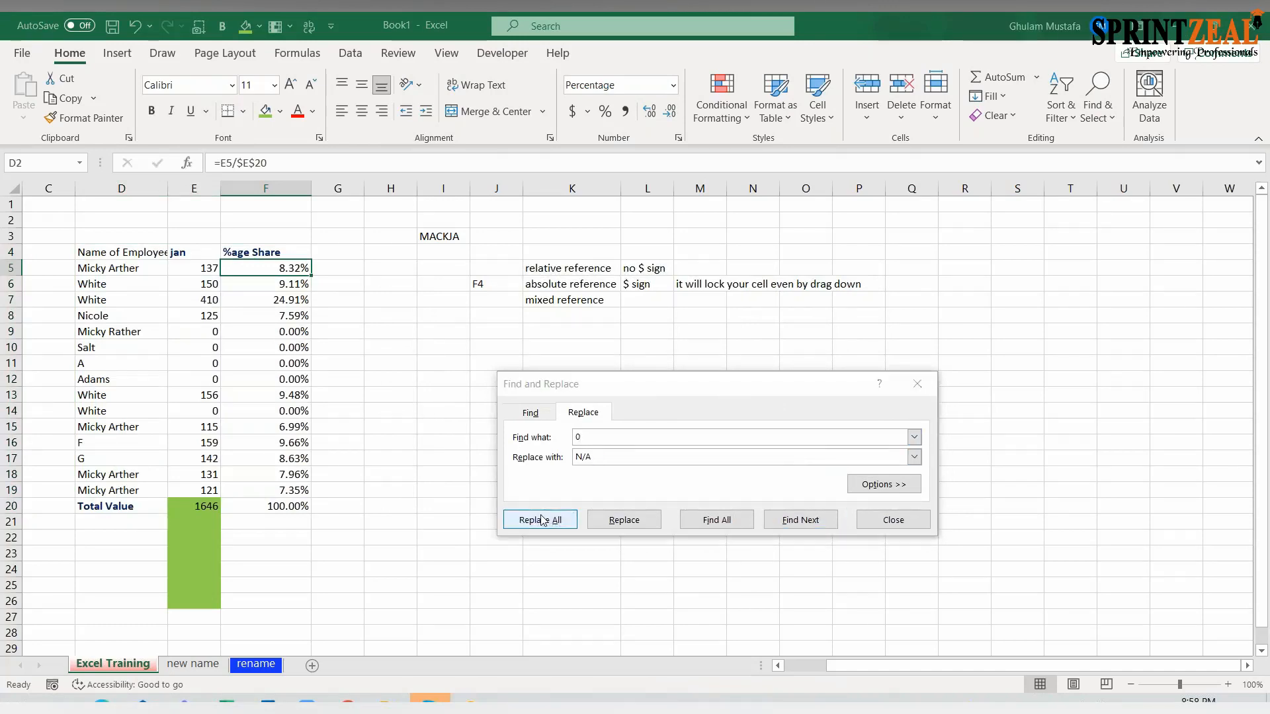
{"action": "left_click", "coordinate": [609, 451]}
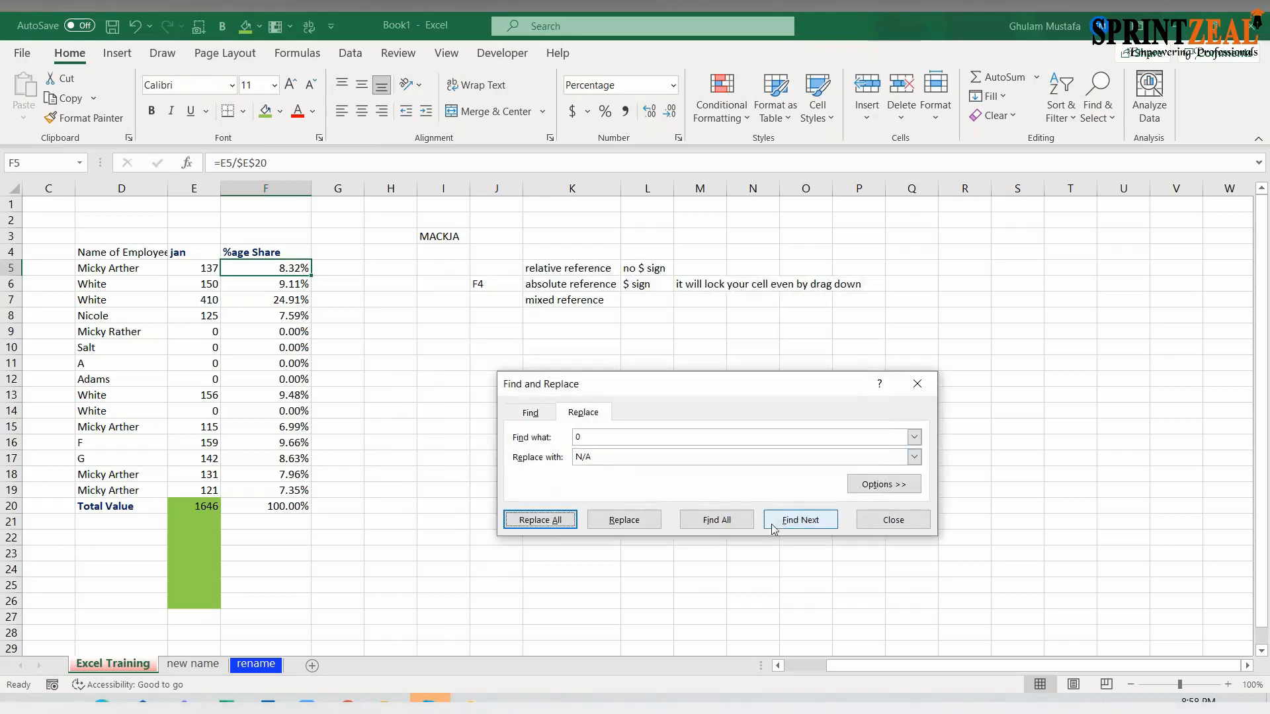
{"action": "left_click", "coordinate": [890, 514]}
Try to replace every 0 in the employee table with "not applicable".
{"action": "left_click", "coordinate": [285, 331]}
{"action": "left_click", "coordinate": [285, 349]}
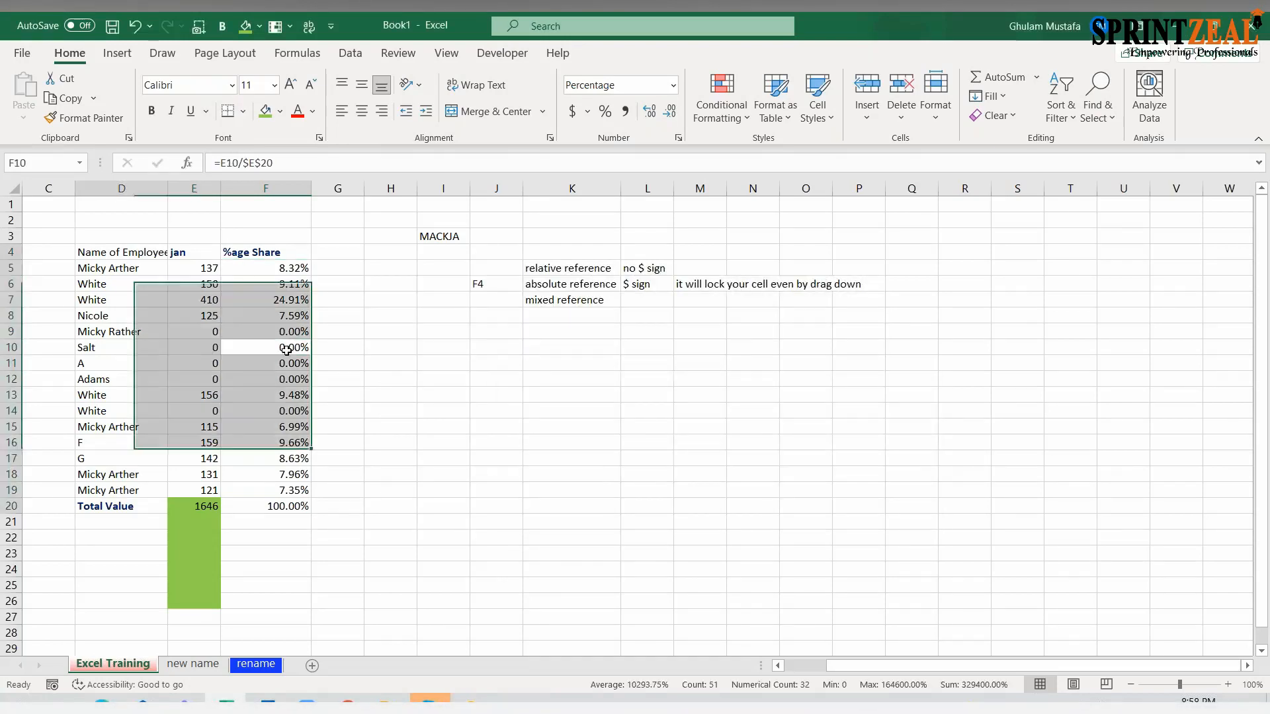
{"action": "key", "text": "ctrl+a"}
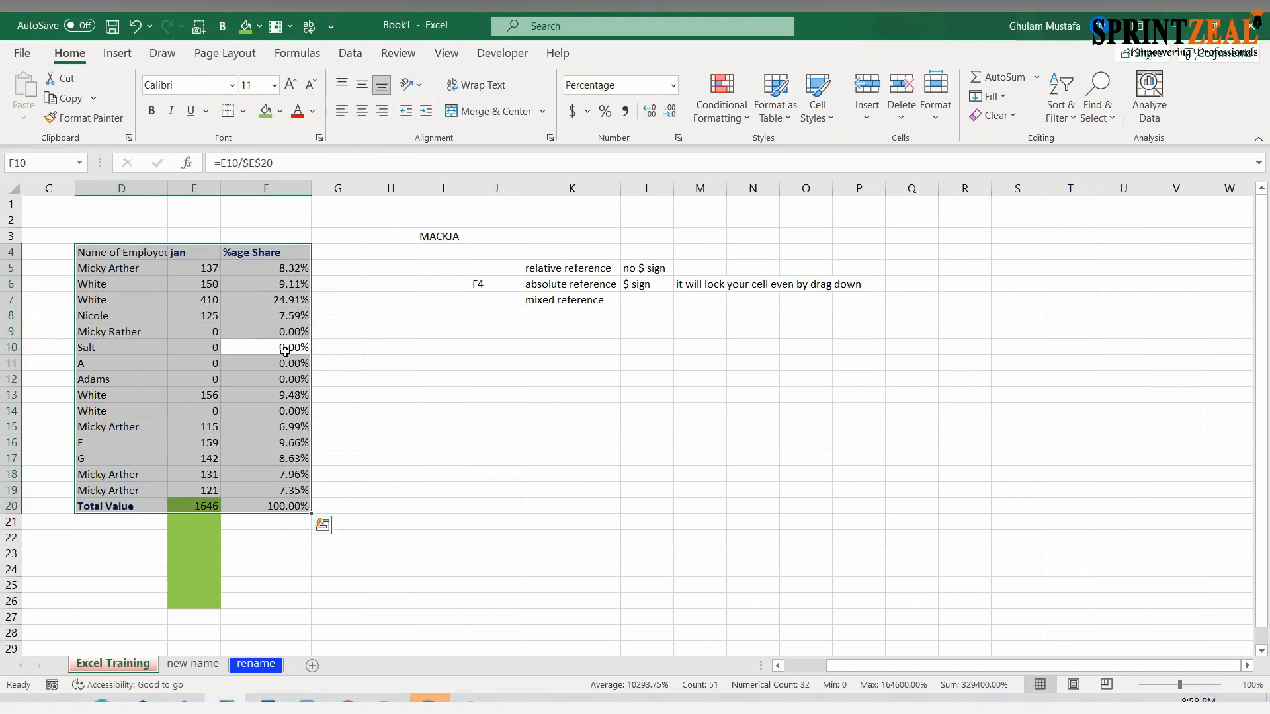
{"action": "key", "text": "ctrl+h"}
{"action": "left_click", "coordinate": [591, 460]}
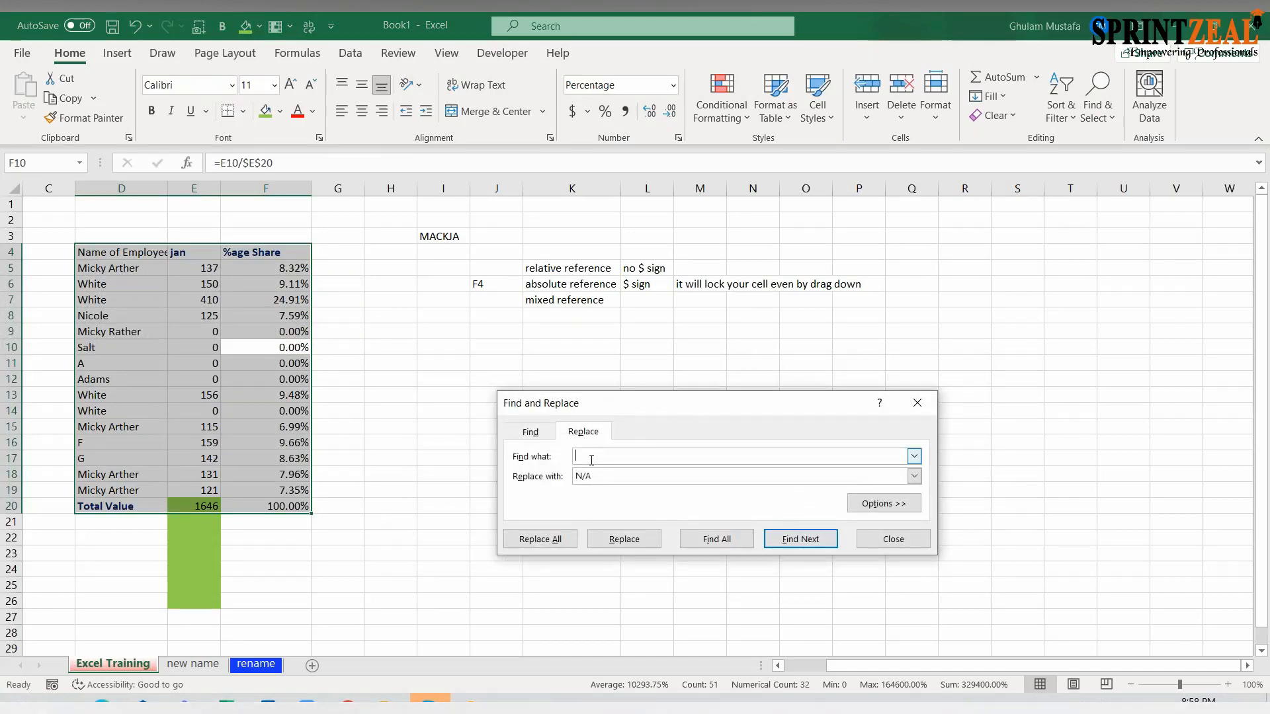
{"action": "type", "text": "0"}
{"action": "key", "text": "Tab"}
{"action": "type", "text": "not ap"}
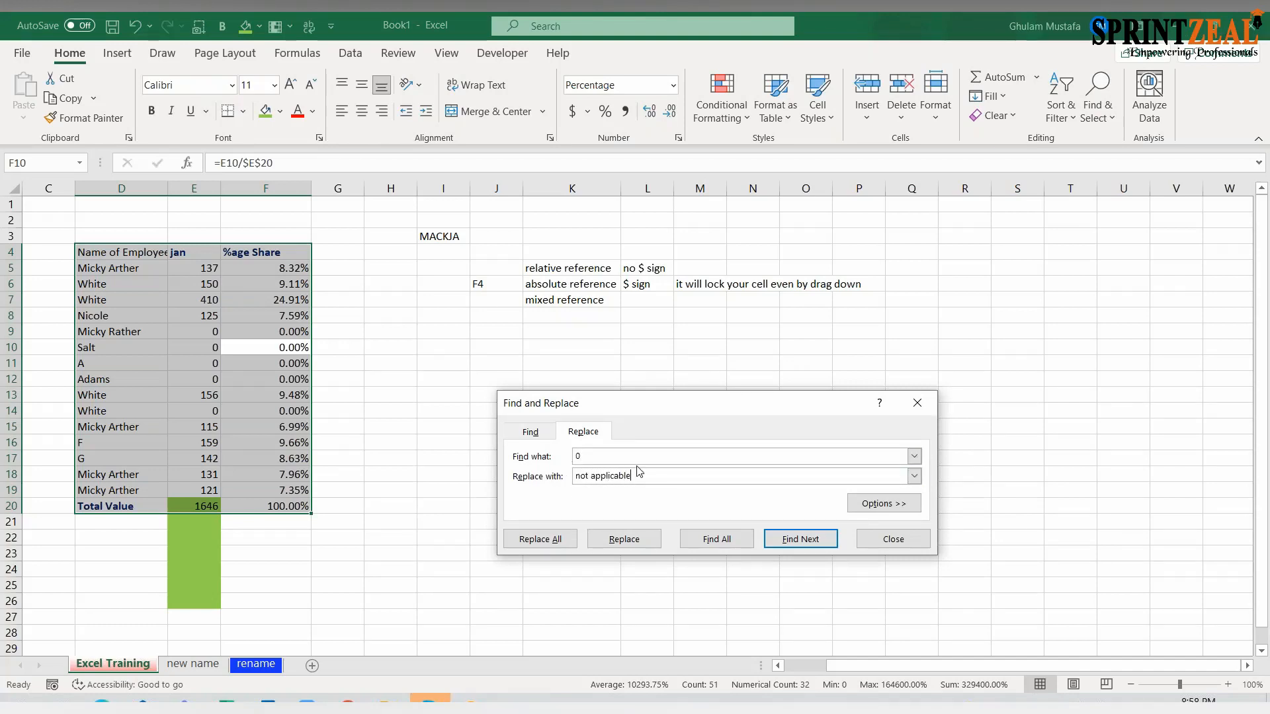
{"action": "left_click", "coordinate": [552, 536]}
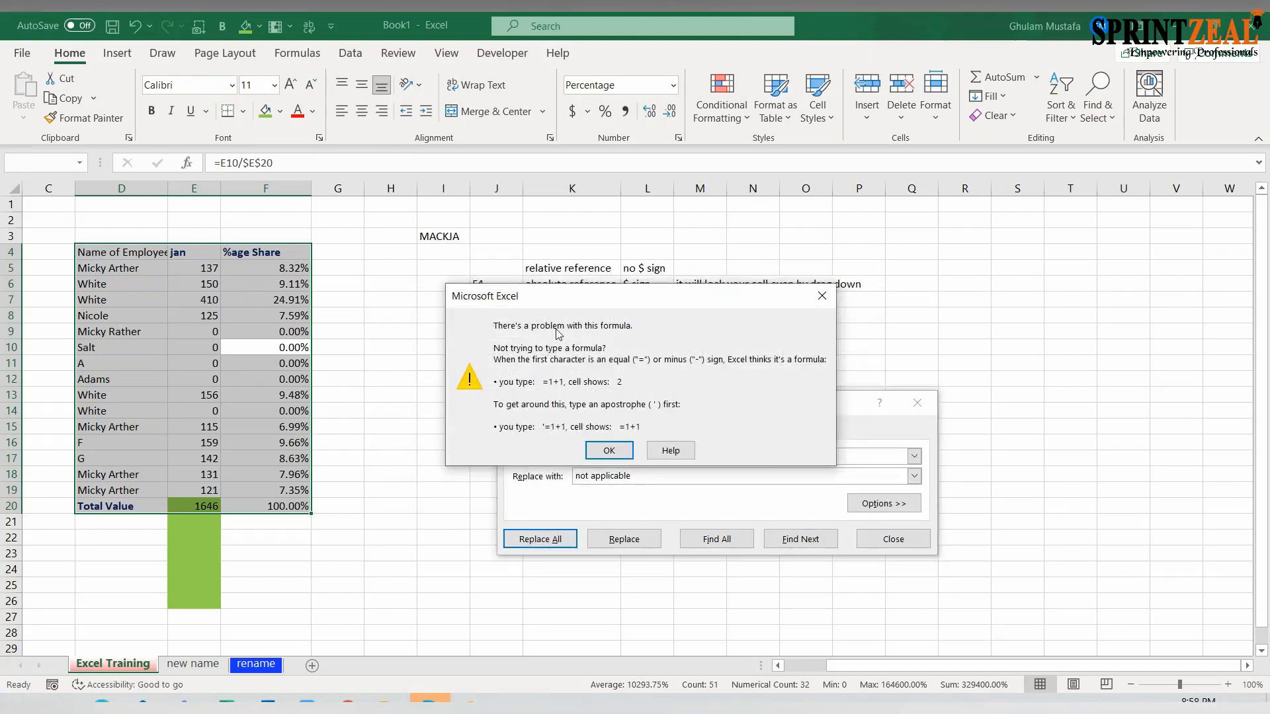
{"action": "left_click", "coordinate": [608, 451]}
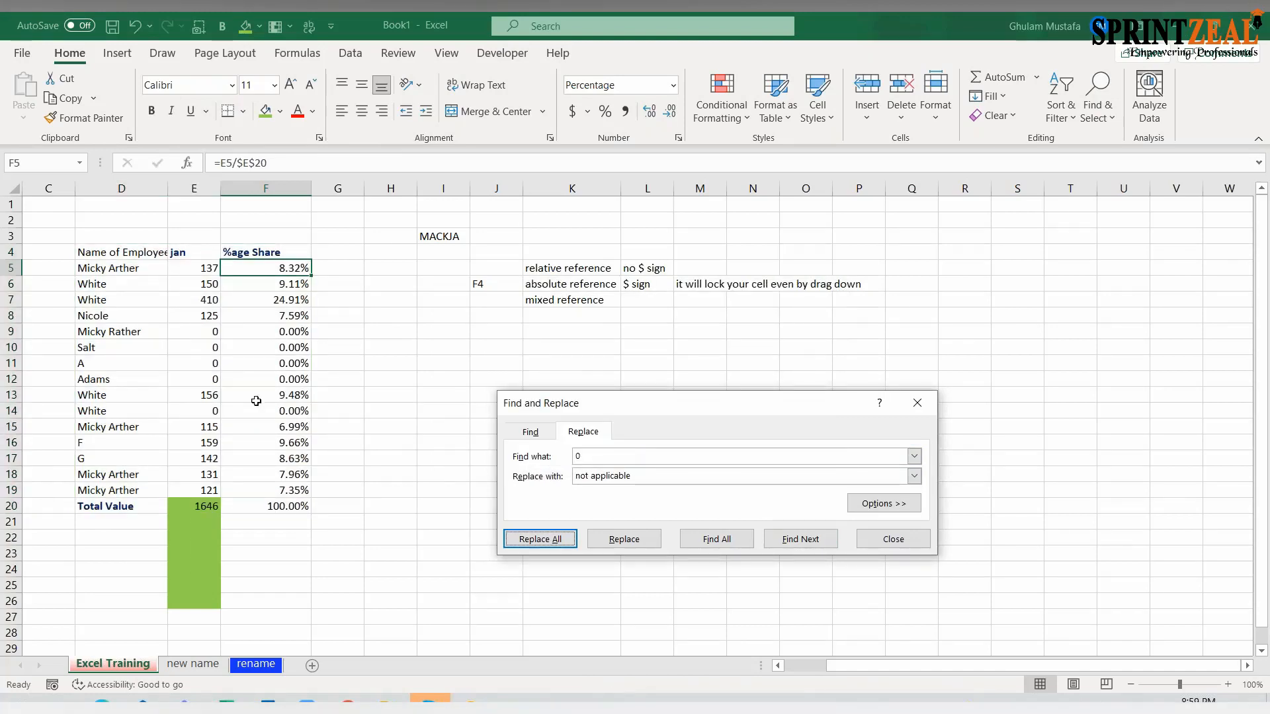
Examine the zero cells in the jan column and the extra Find and Replace options, and close the dialog.
{"action": "left_click", "coordinate": [211, 347]}
{"action": "left_click", "coordinate": [207, 379]}
{"action": "left_click", "coordinate": [207, 331]}
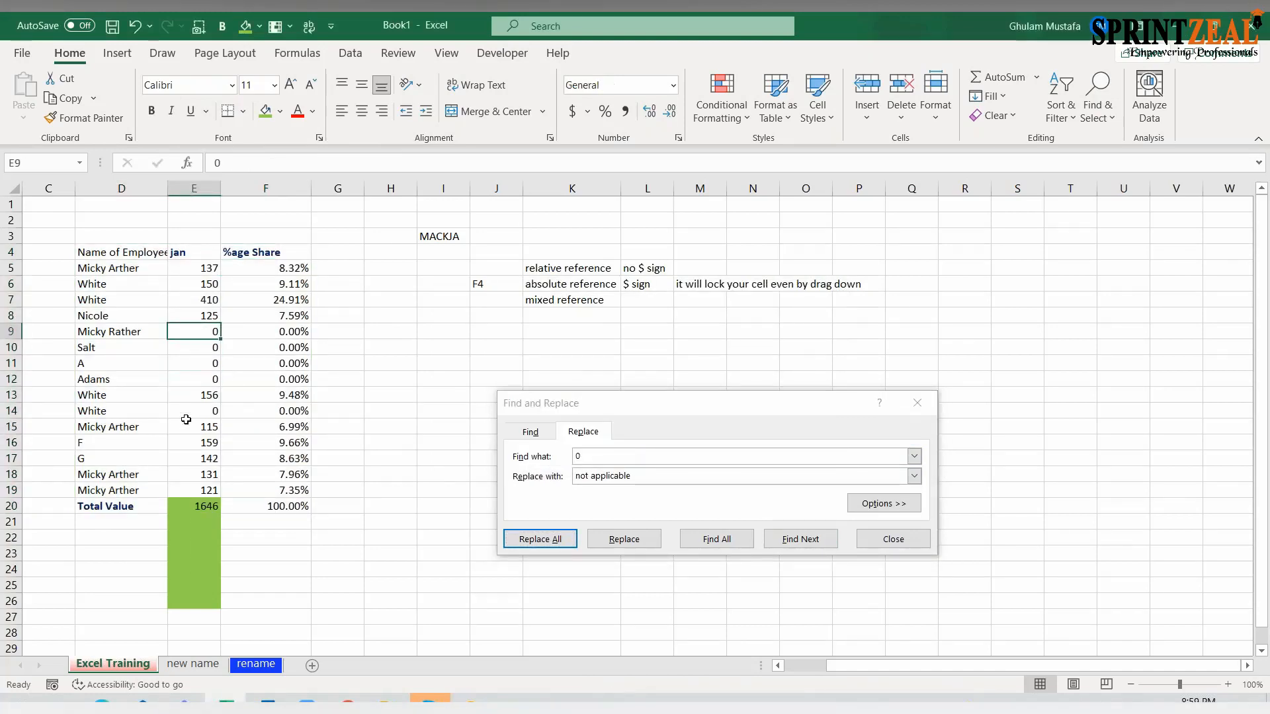
{"action": "left_click", "coordinate": [357, 379]}
{"action": "left_click", "coordinate": [212, 329]}
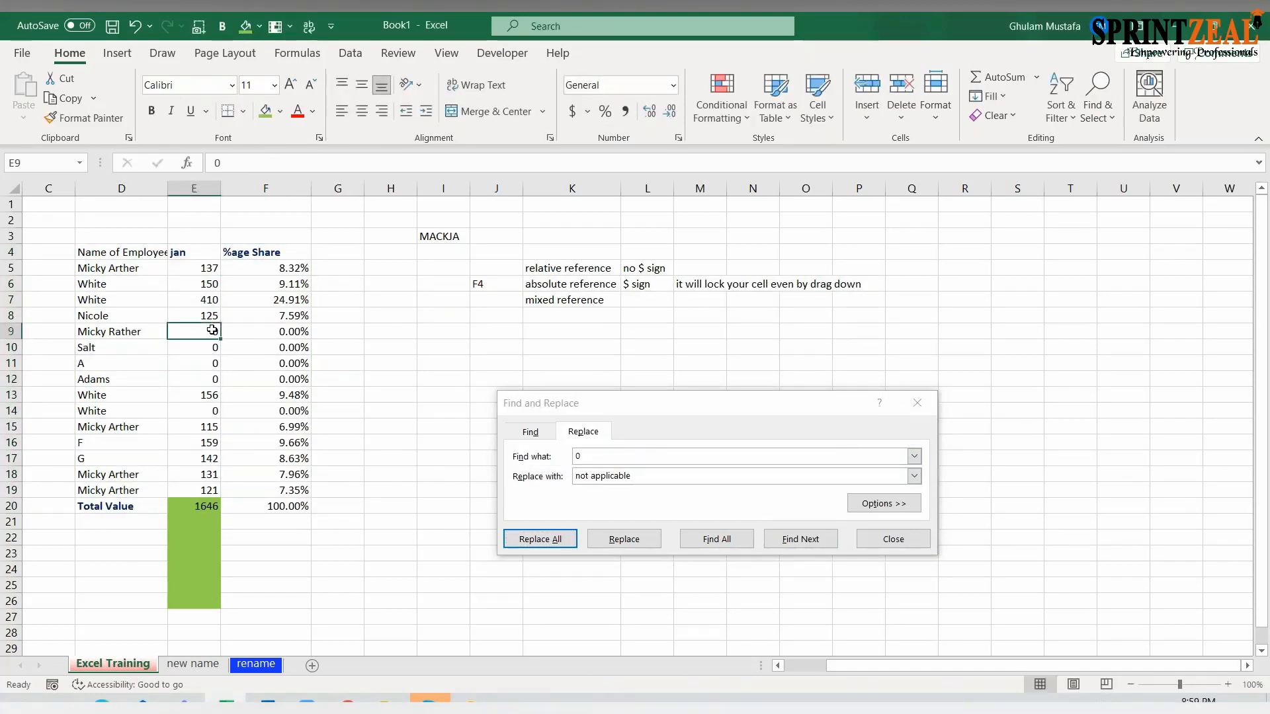
{"action": "left_click", "coordinate": [860, 504]}
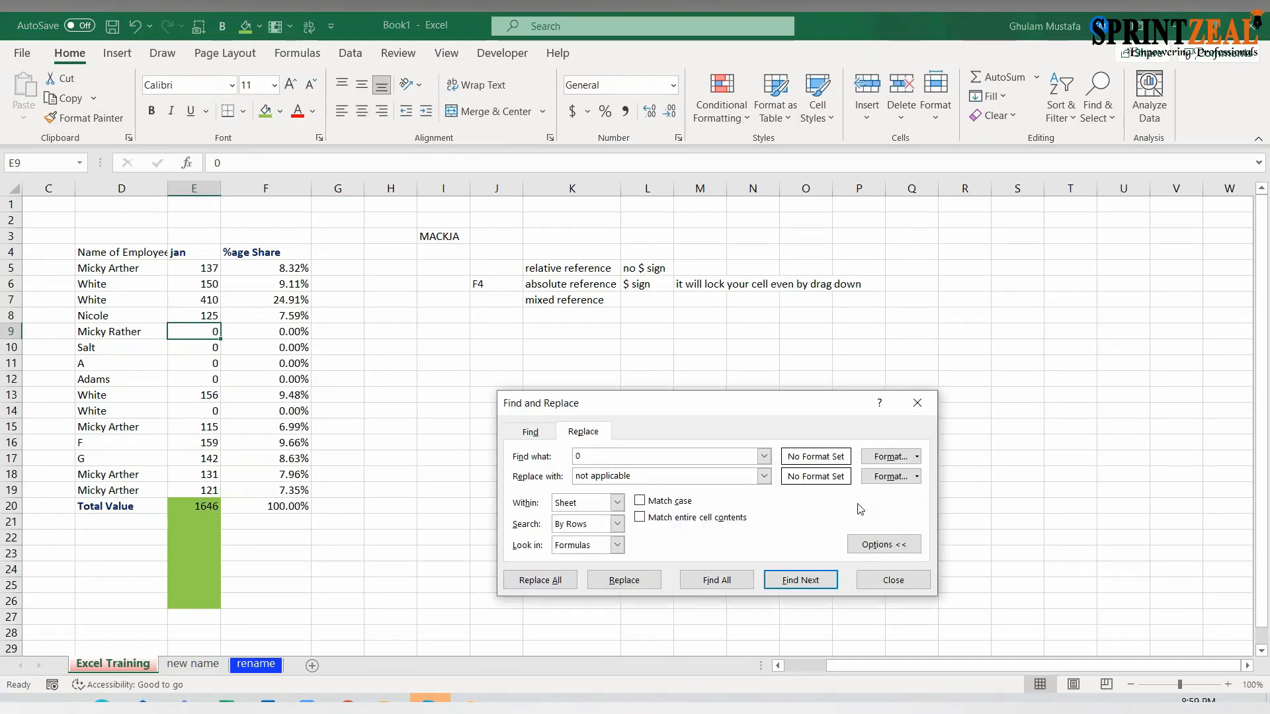
{"action": "left_click", "coordinate": [885, 544]}
{"action": "left_click", "coordinate": [901, 551]}
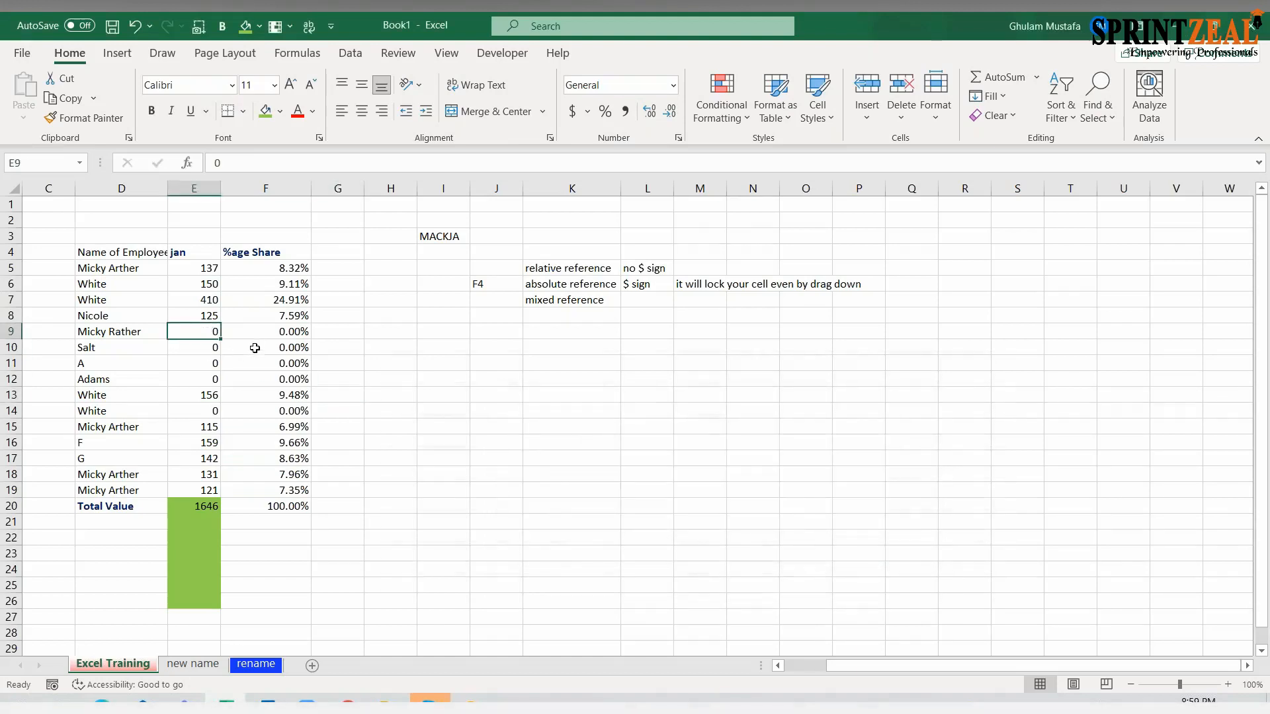
Try to replace every 0 in the employee table with "abc".
{"action": "left_click", "coordinate": [208, 317]}
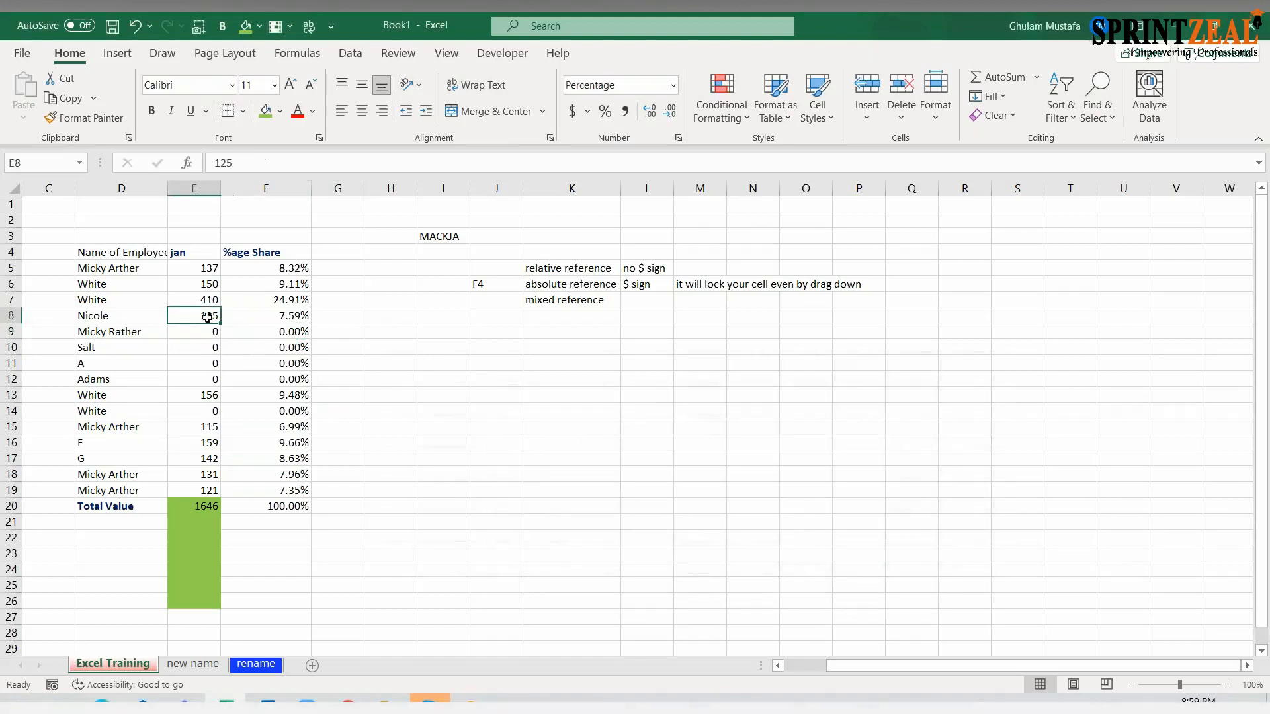
{"action": "left_click_drag", "start_coordinate": [208, 318], "coordinate": [203, 334]}
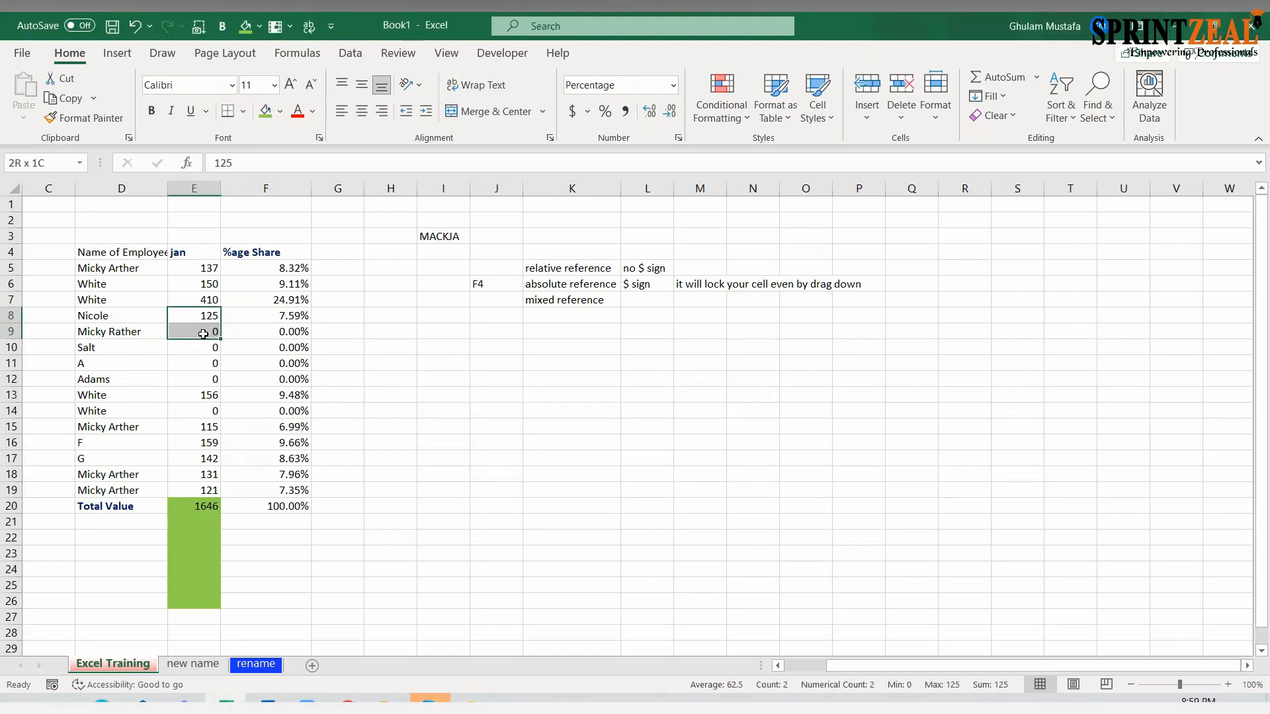
{"action": "left_click", "coordinate": [268, 346]}
{"action": "key", "text": "ctrl+a"}
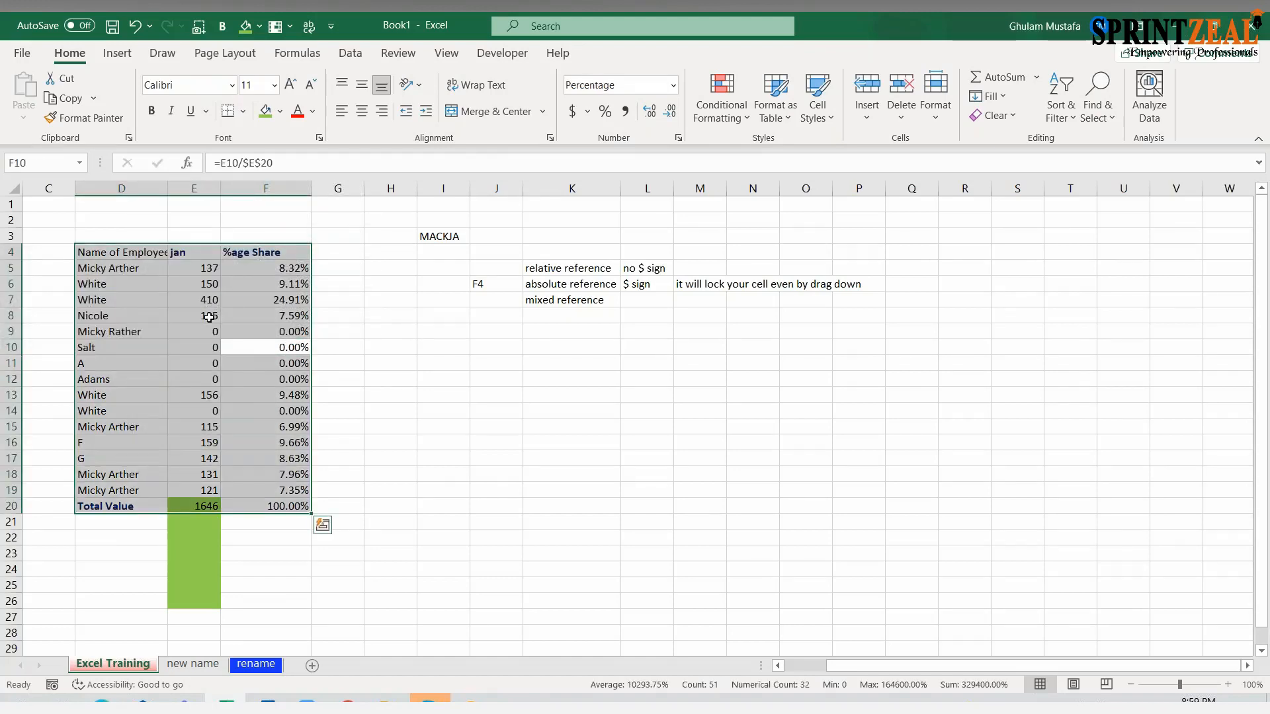
{"action": "key", "text": "ctrl+h"}
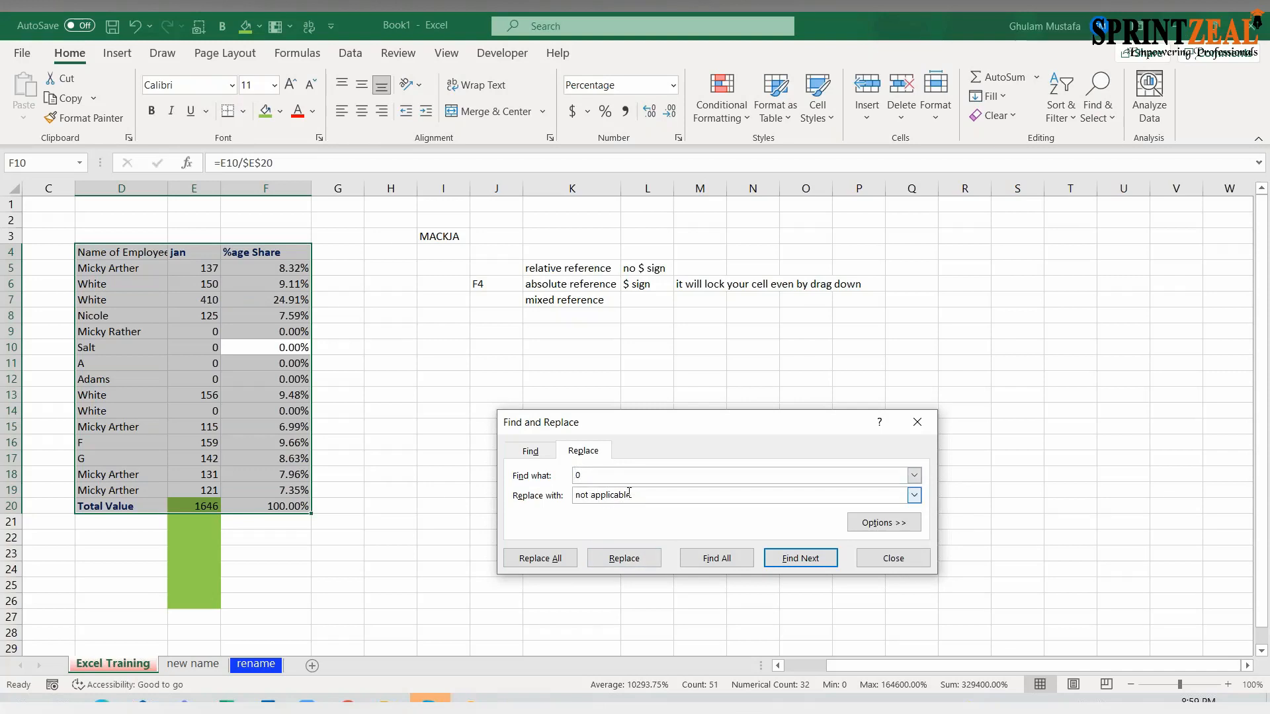
{"action": "left_click_drag", "start_coordinate": [636, 498], "coordinate": [559, 499]}
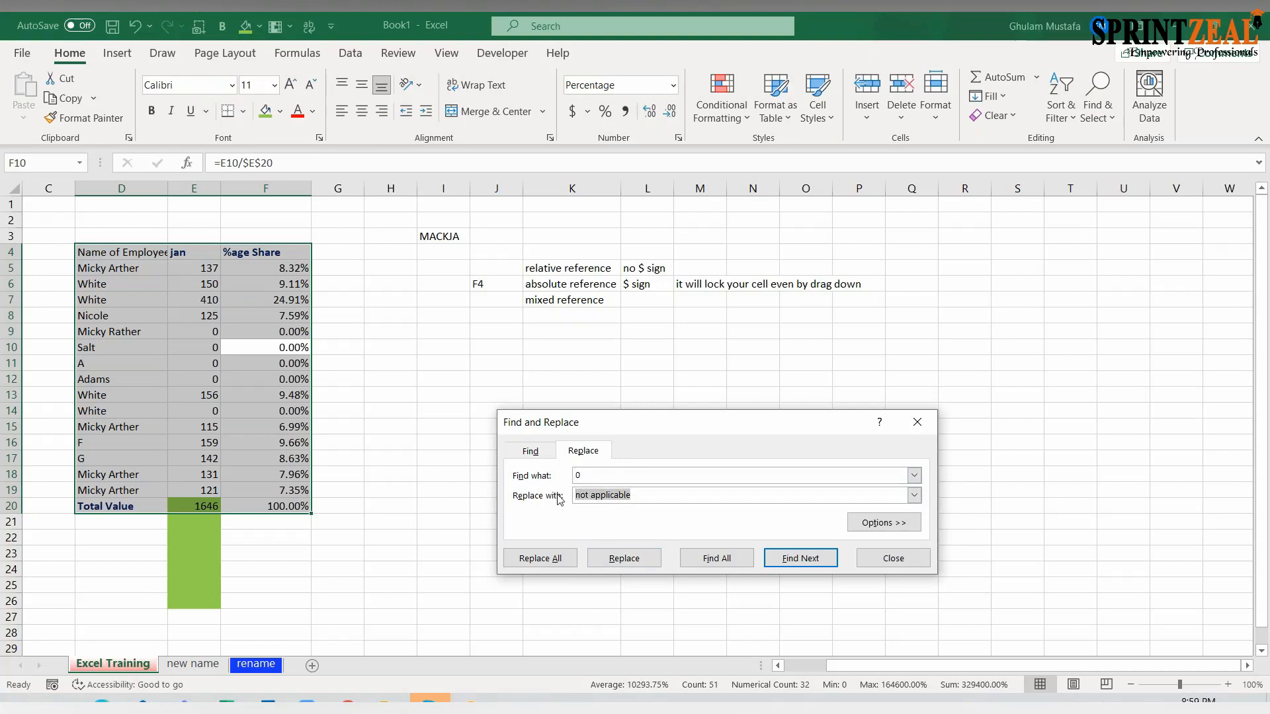
{"action": "type", "text": "abc"}
{"action": "left_click", "coordinate": [559, 558]}
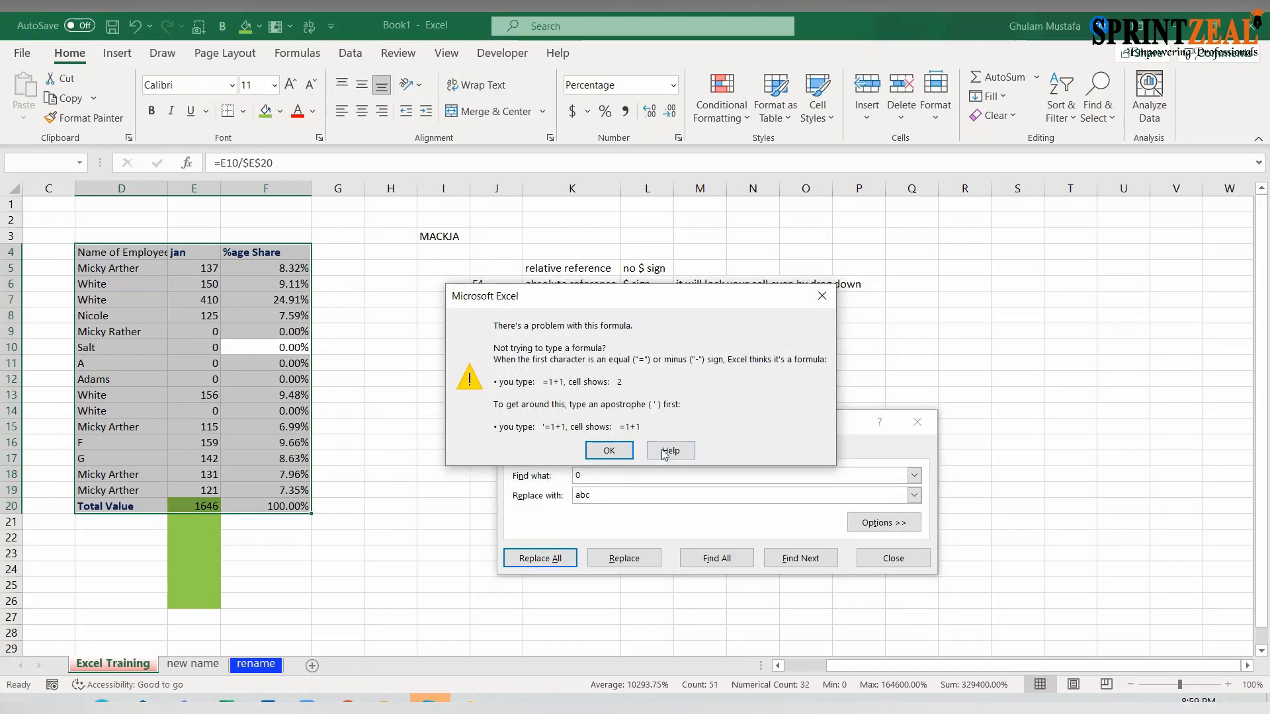
Replace all 125 entries with "abc" and close Find and Replace.
{"action": "left_click", "coordinate": [609, 451]}
{"action": "left_click", "coordinate": [577, 480]}
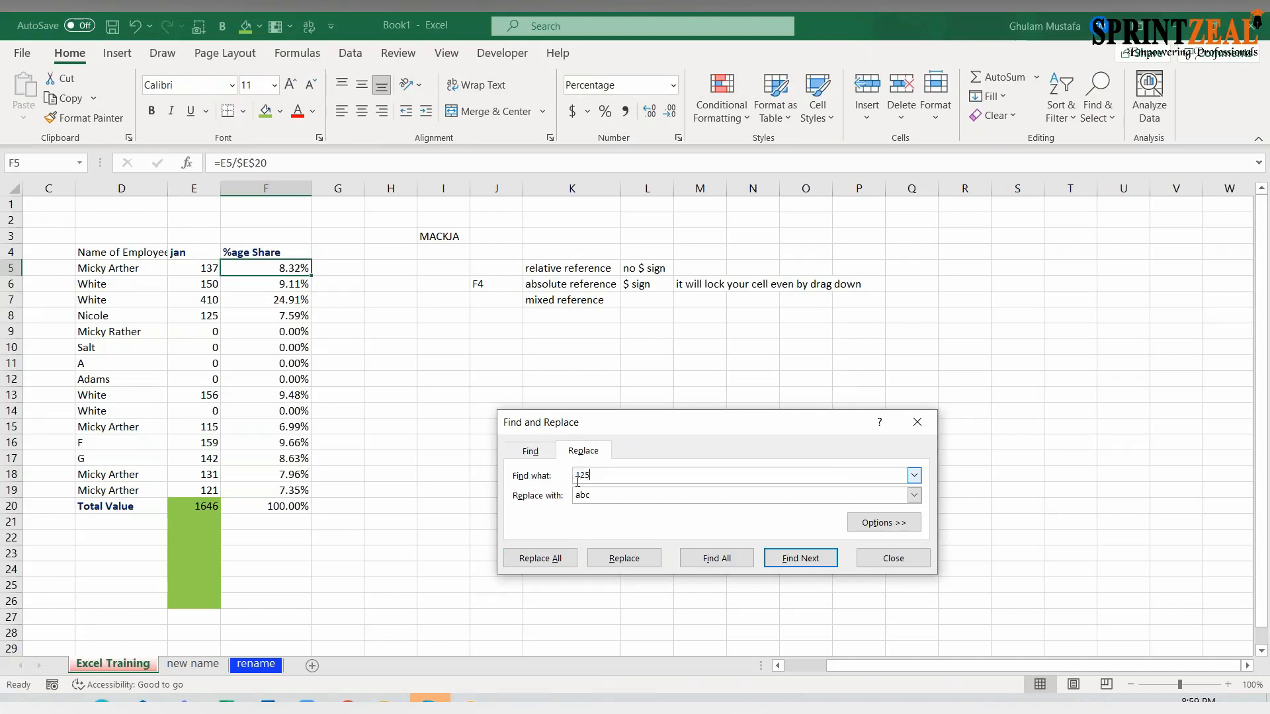
{"action": "left_click", "coordinate": [539, 558]}
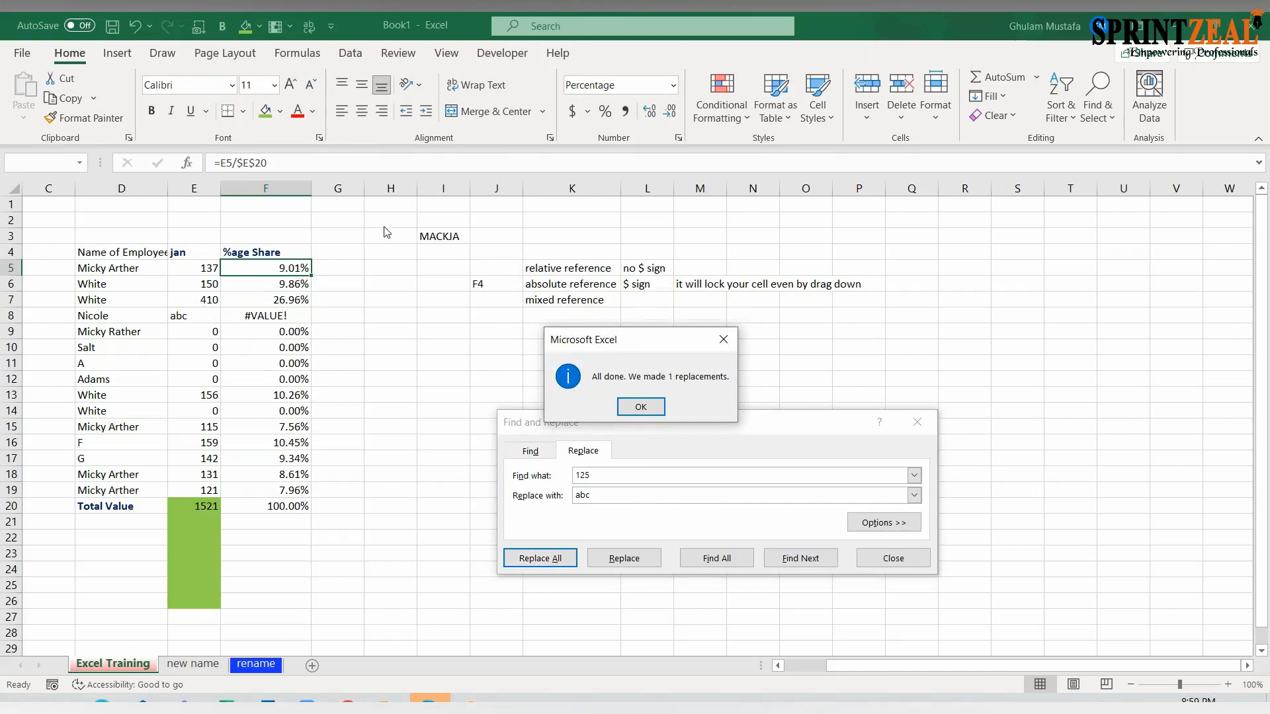
{"action": "left_click", "coordinate": [649, 409]}
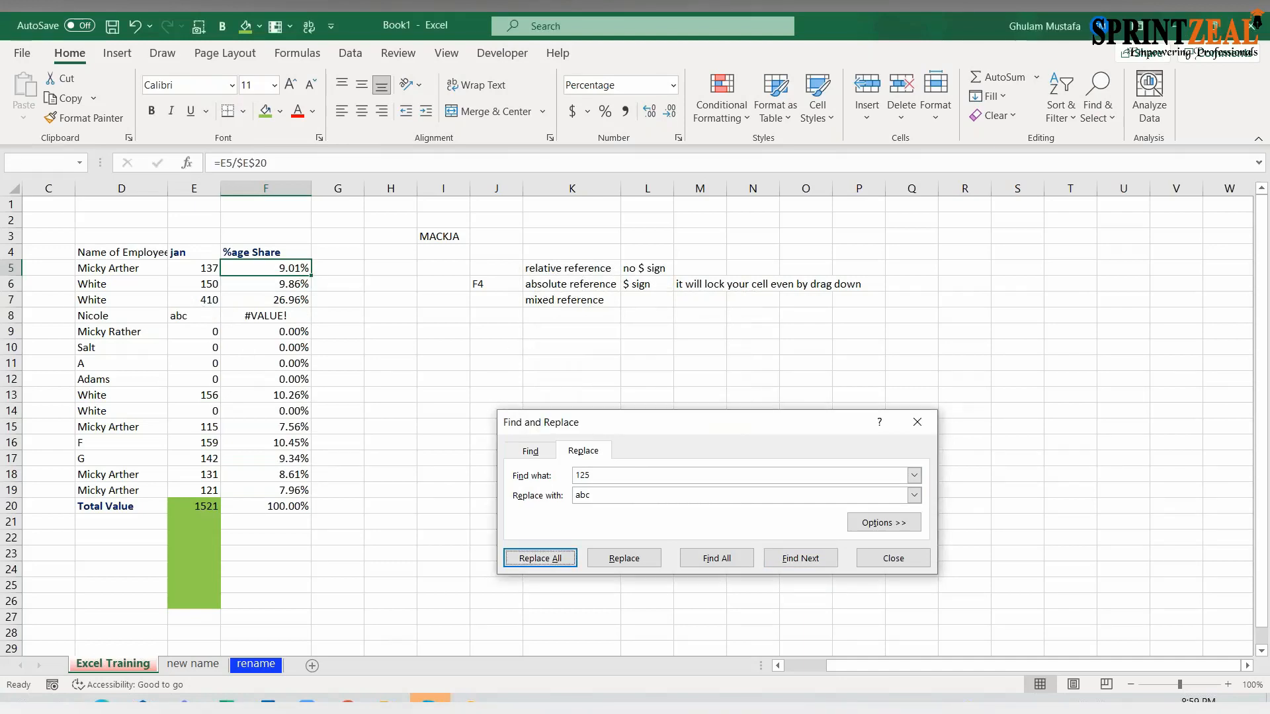
{"action": "left_click", "coordinate": [893, 558]}
Undo the replacement of 125 with "abc" in the jan column.
{"action": "left_click", "coordinate": [135, 26]}
{"action": "key", "text": "Down"}
{"action": "key", "text": "Down"}
{"action": "key", "text": "Down"}
{"action": "key", "text": "Down"}
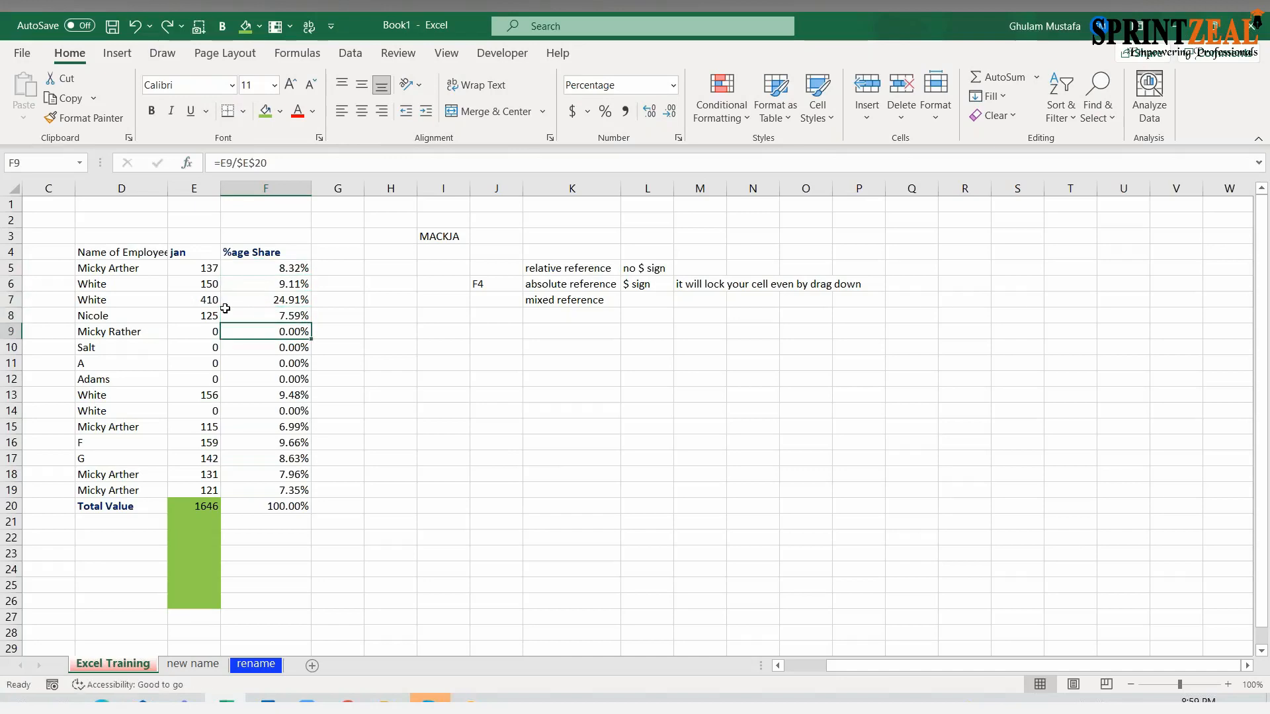
Select the employee table and replace every 0 with "abc", matching entire cell contents.
{"action": "left_click", "coordinate": [198, 317]}
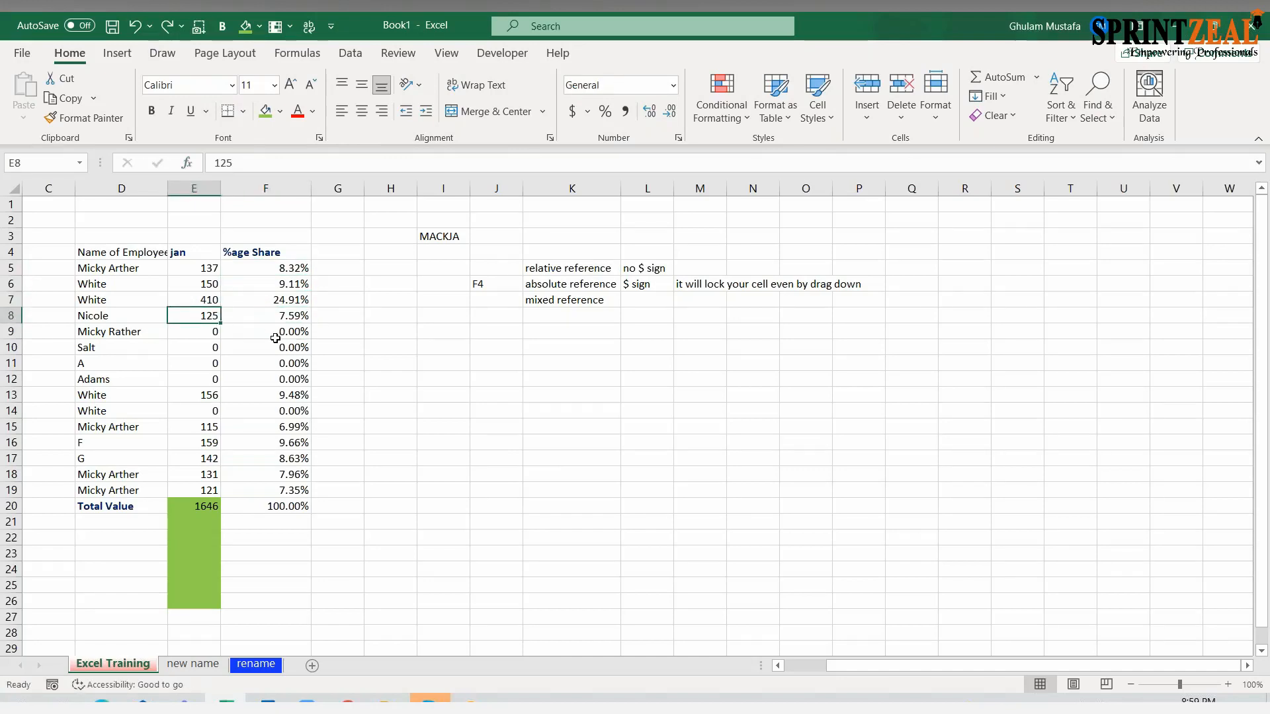
{"action": "key", "text": "ctrl+a"}
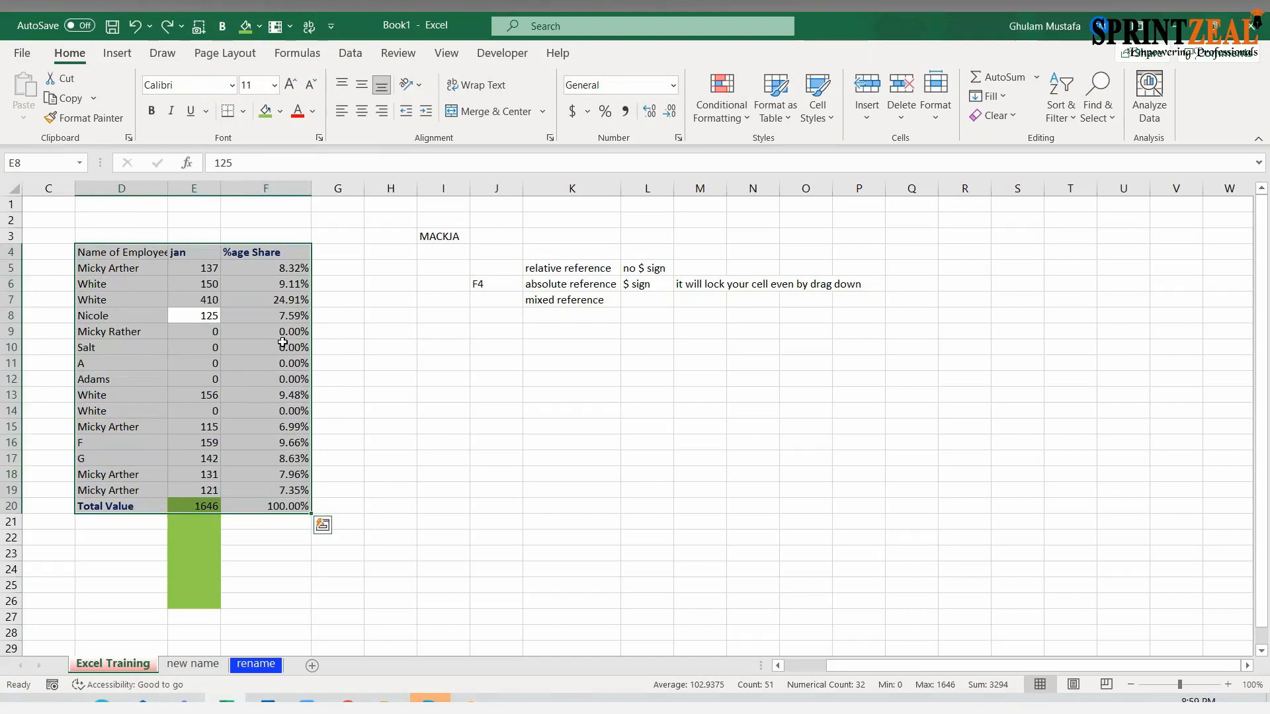
{"action": "key", "text": "ctrl+h"}
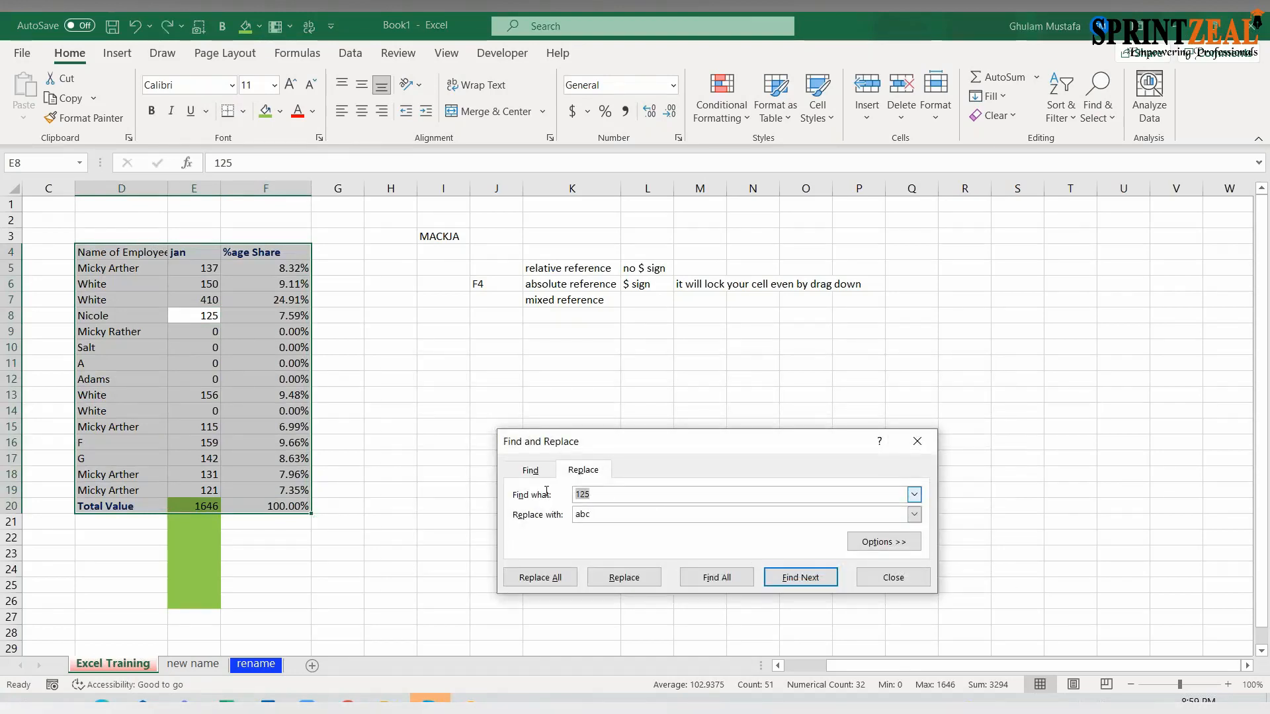
{"action": "type", "text": "0"}
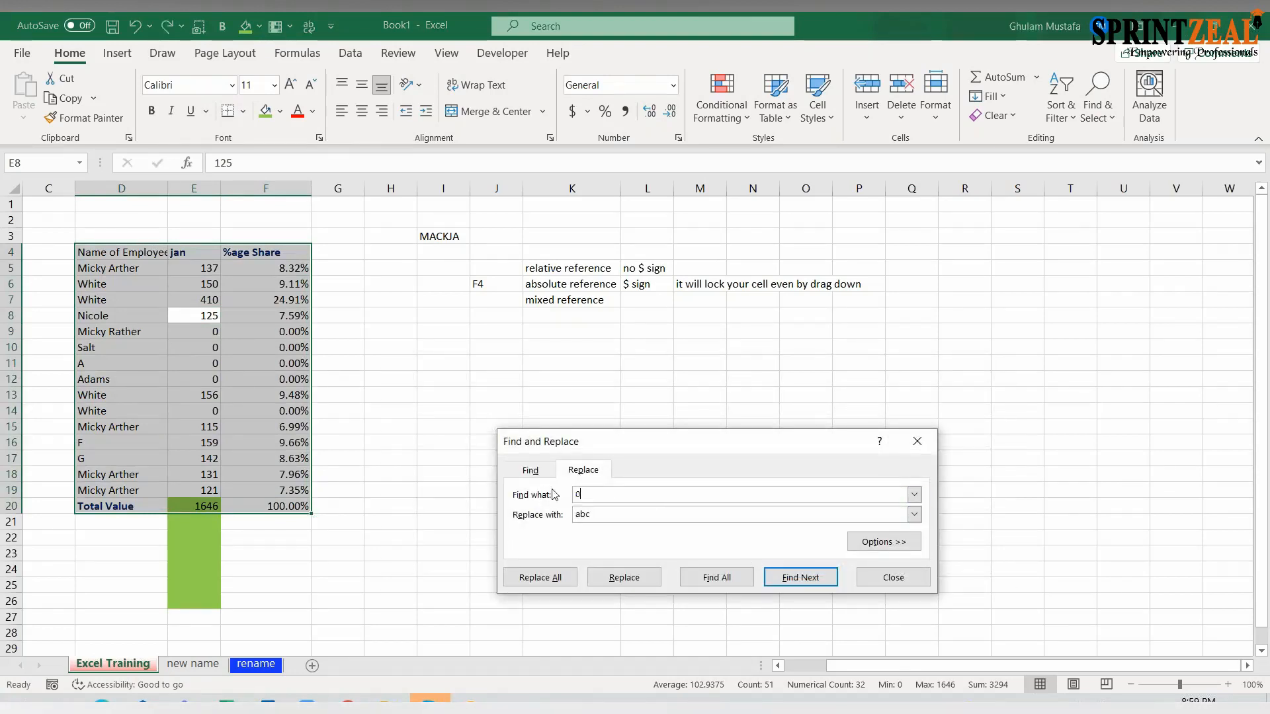
{"action": "left_click", "coordinate": [867, 547]}
{"action": "left_click", "coordinate": [640, 557]}
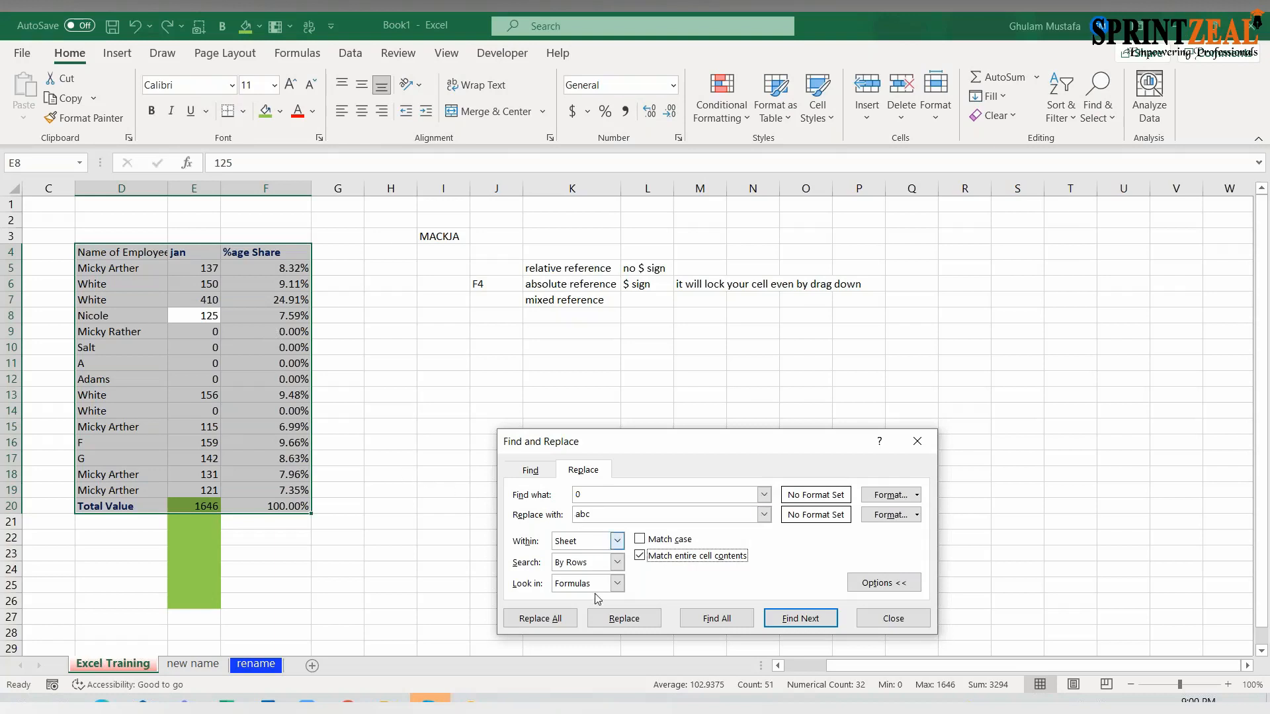
{"action": "left_click", "coordinate": [543, 618]}
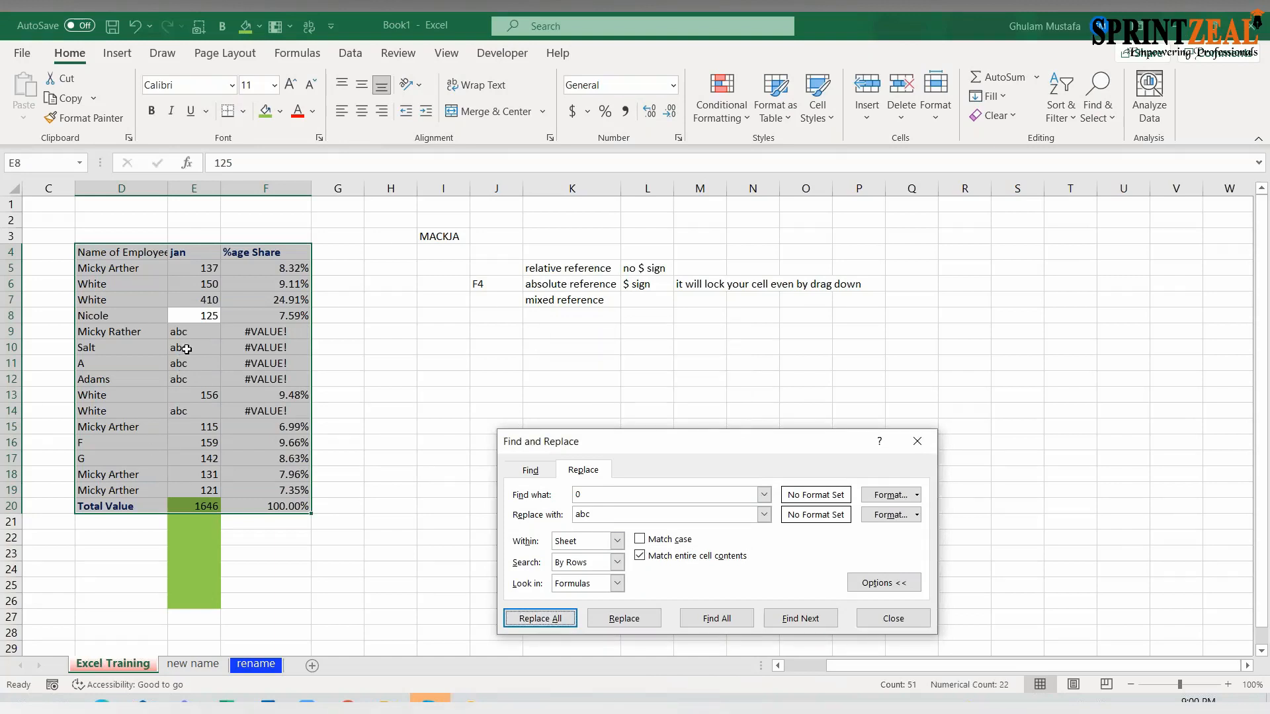
{"action": "left_click", "coordinate": [893, 618]}
Examine the %age Share formula in F9 and the jan value in E9 that it refers to.
{"action": "left_click", "coordinate": [394, 379]}
{"action": "left_click", "coordinate": [291, 347]}
{"action": "left_click", "coordinate": [299, 331]}
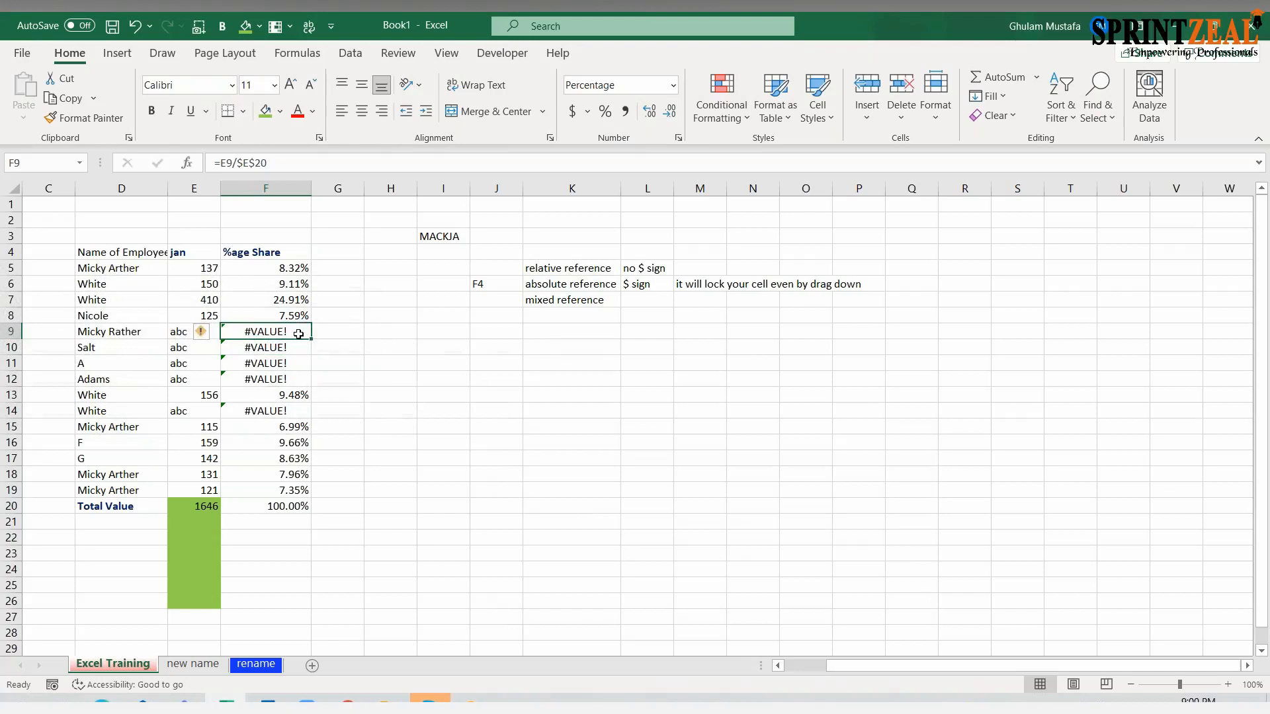
{"action": "left_click", "coordinate": [180, 321]}
{"action": "left_click", "coordinate": [185, 334]}
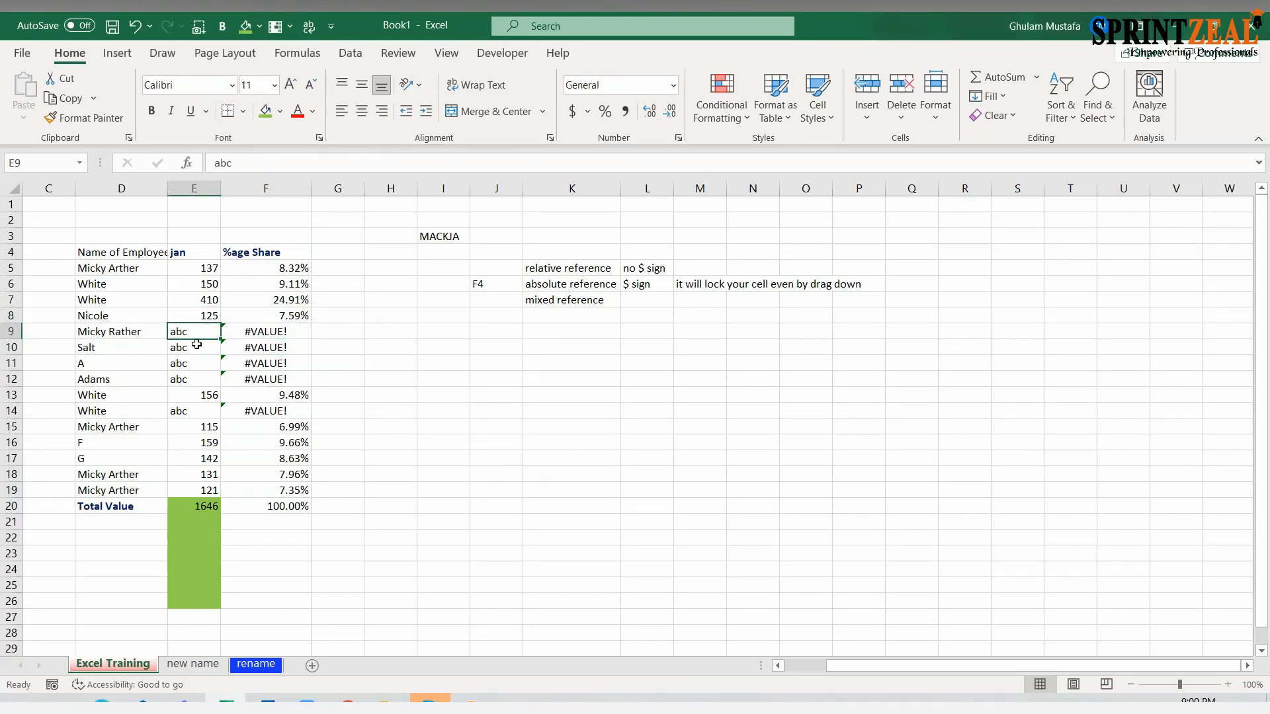
{"action": "double_click", "coordinate": [250, 331]}
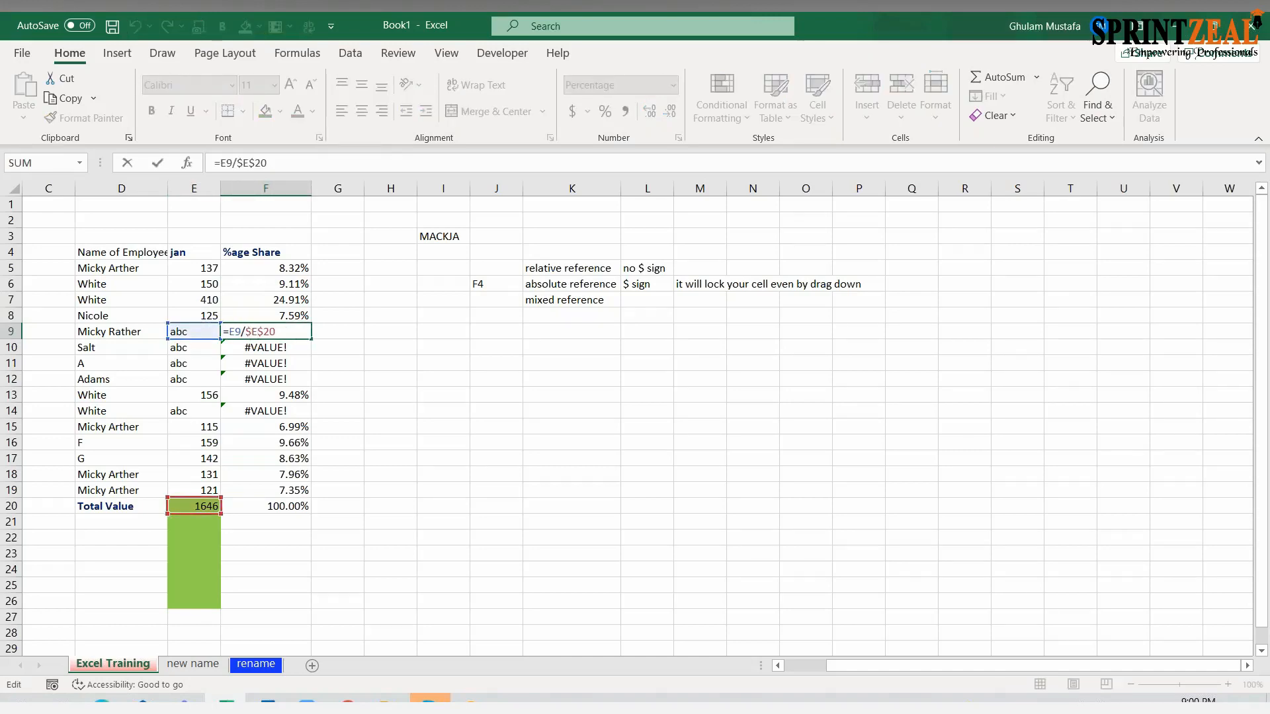
{"action": "key", "text": "Escape"}
Undo the "abc" replacement and replace every cell containing only 0 in the employee table with 5555.
{"action": "key", "text": "ctrl+z"}
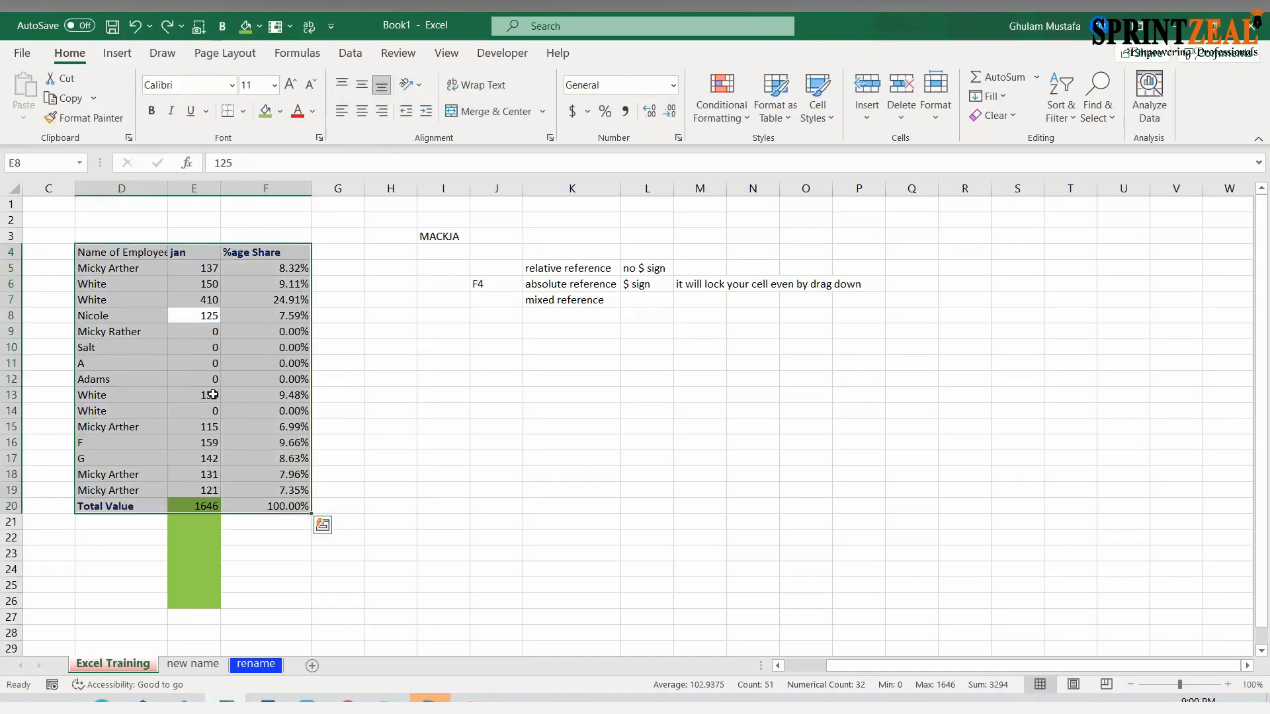
{"action": "key", "text": "ctrl+h"}
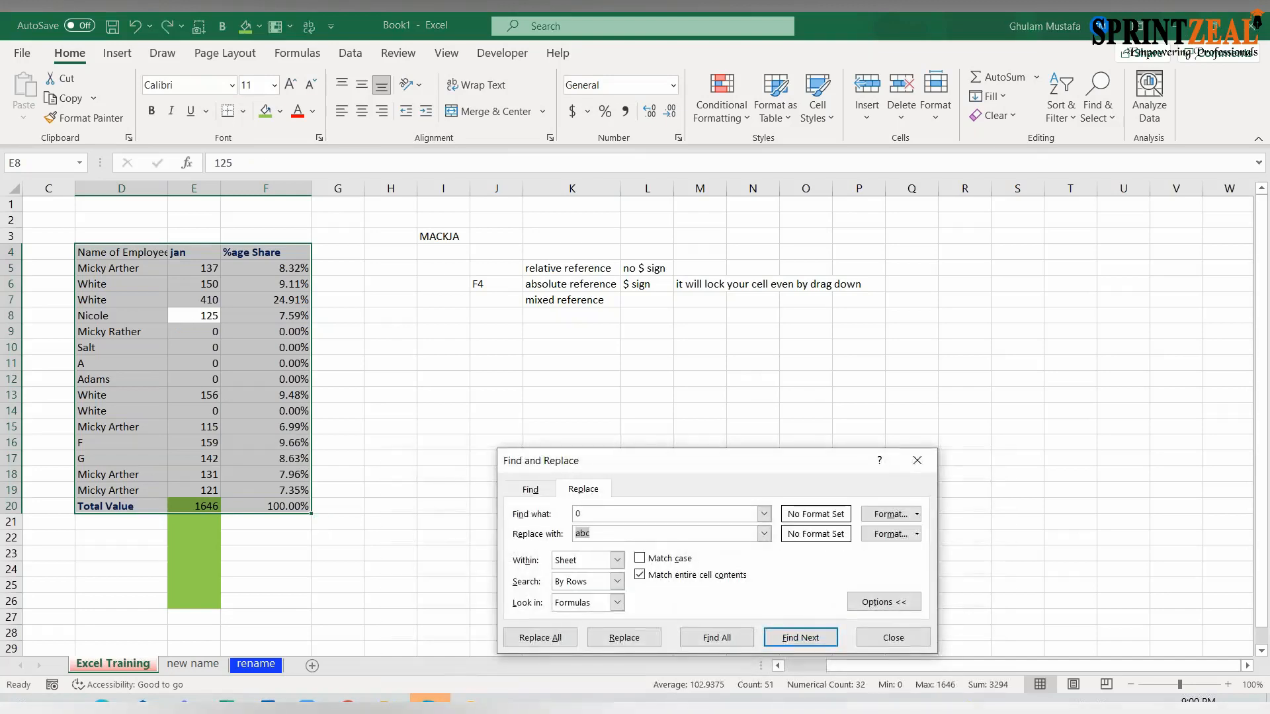
{"action": "type", "text": "5555"}
{"action": "left_click", "coordinate": [561, 635]}
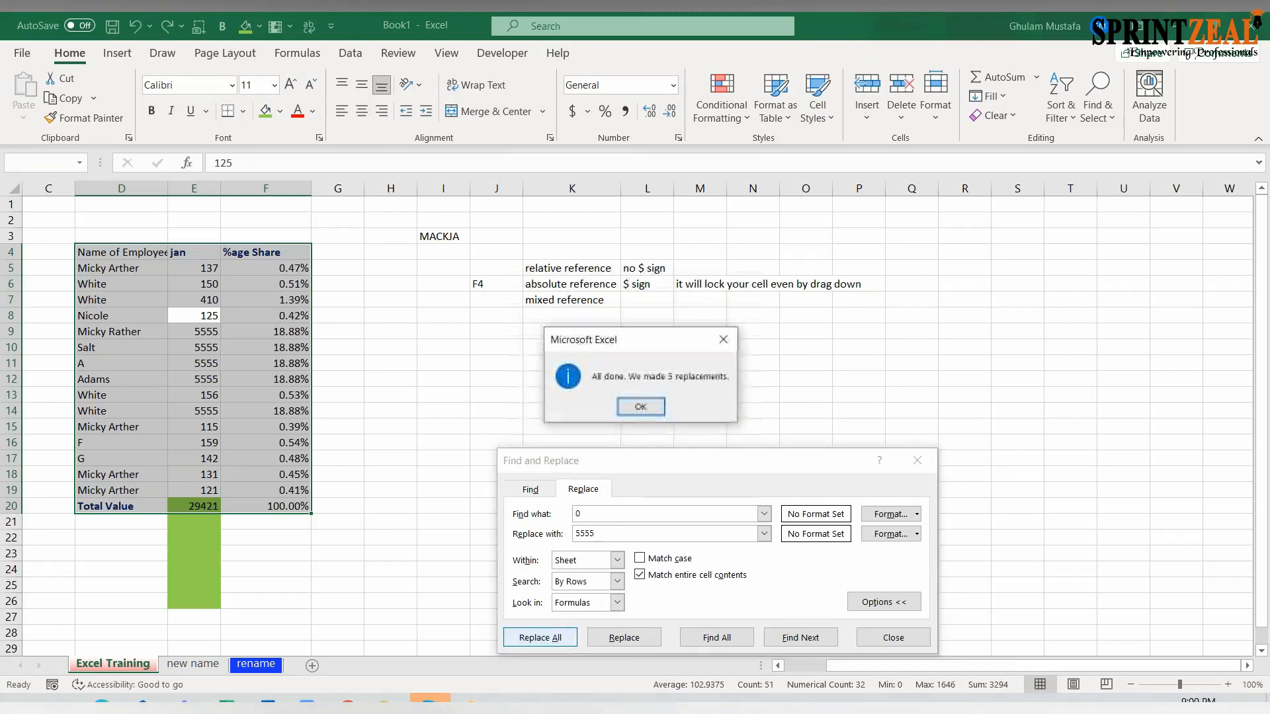
{"action": "left_click", "coordinate": [641, 406]}
{"action": "left_click", "coordinate": [893, 638]}
Clear the %age Share formulas from row 5 down through the Total Value row.
{"action": "left_click", "coordinate": [337, 317]}
{"action": "left_click", "coordinate": [266, 301]}
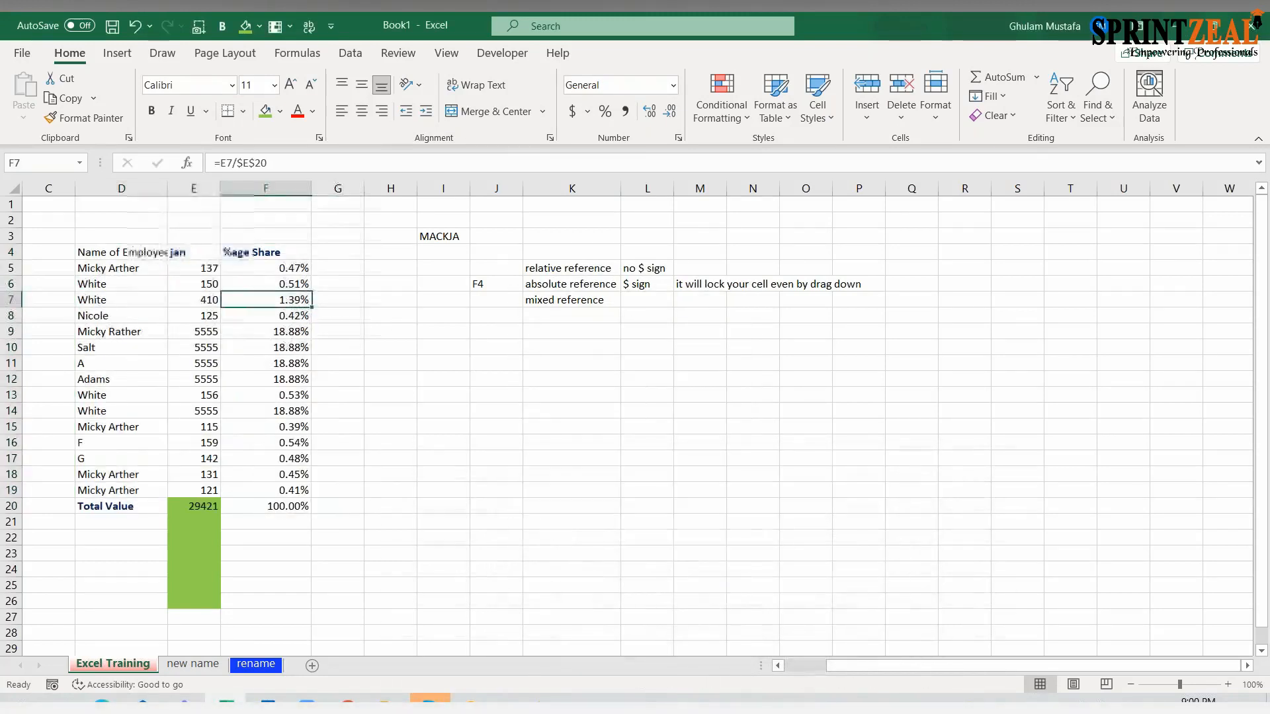
{"action": "left_click", "coordinate": [194, 301]}
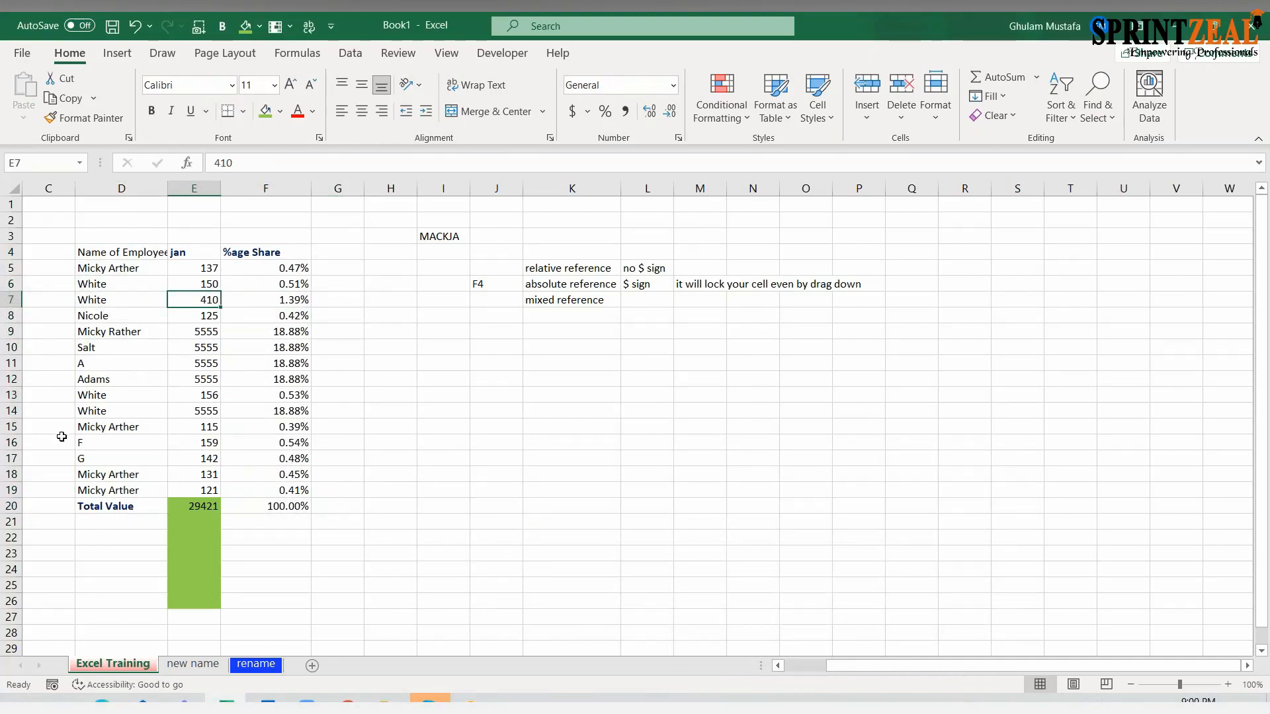
{"action": "left_click_drag", "start_coordinate": [265, 269], "coordinate": [272, 508]}
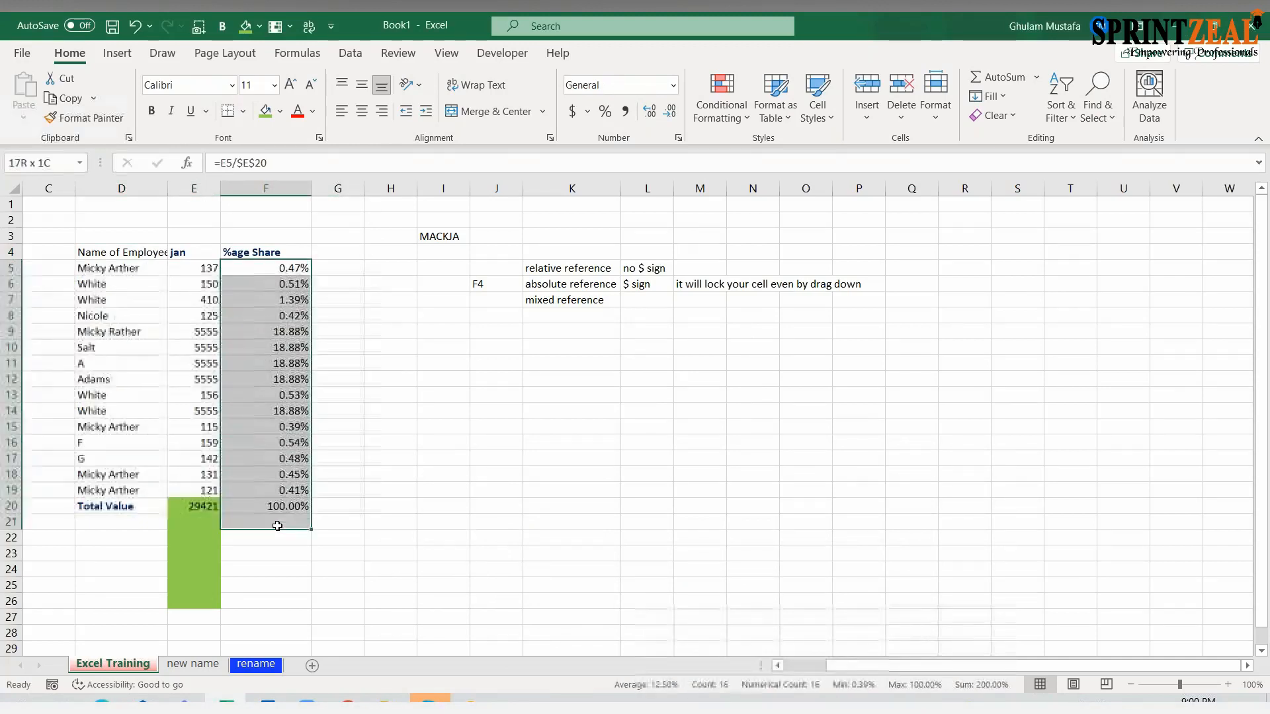
{"action": "key", "text": "Delete"}
{"action": "left_click", "coordinate": [299, 324]}
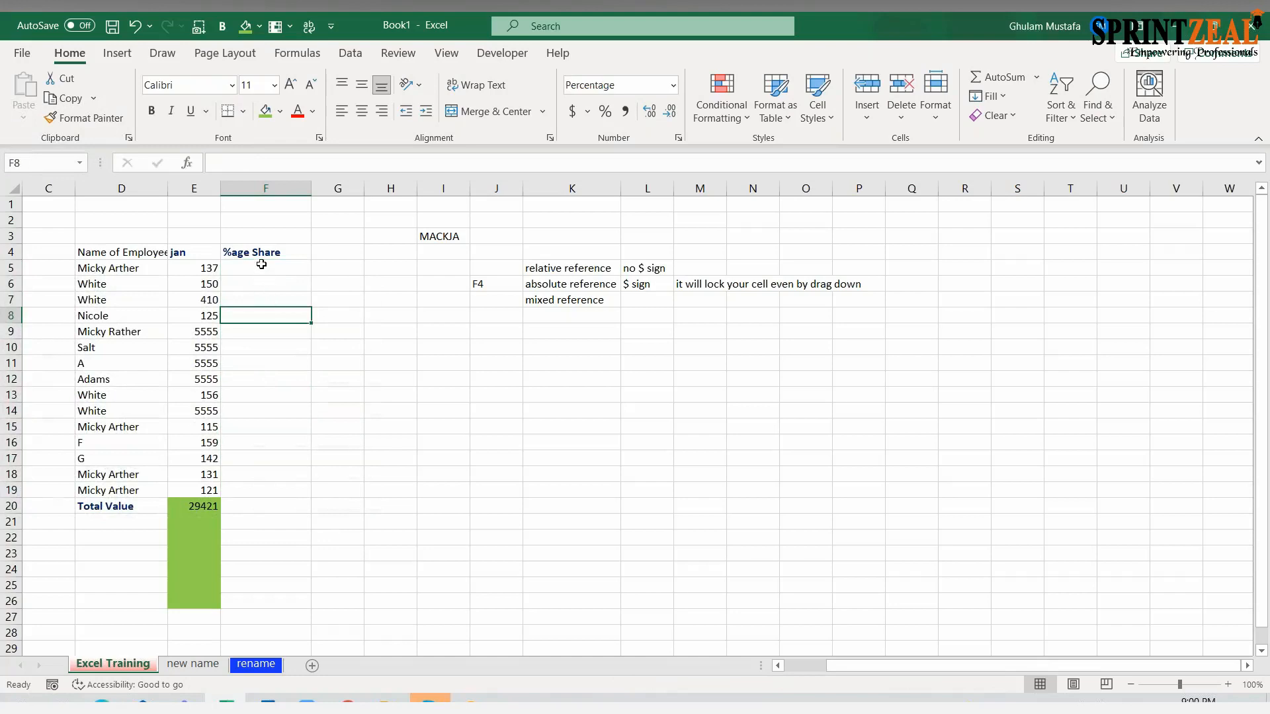
Set the number format of the emptied %age Share cells F5:F20 to General.
{"action": "left_click", "coordinate": [209, 270]}
{"action": "left_click_drag", "start_coordinate": [283, 266], "coordinate": [295, 503]}
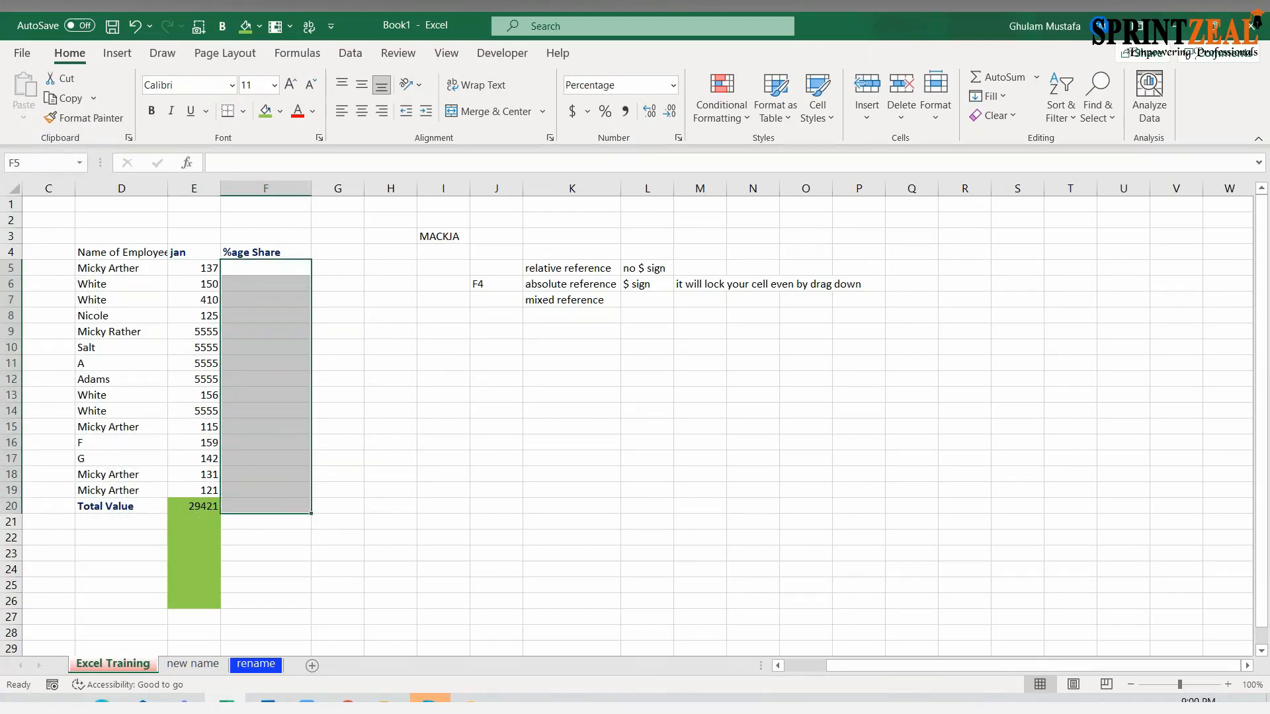
{"action": "left_click", "coordinate": [673, 86]}
{"action": "left_click", "coordinate": [326, 295]}
{"action": "left_click", "coordinate": [327, 295]}
Enter the formula =E5/E20 in cell F5 to calculate the first employee's share of the total.
{"action": "left_click", "coordinate": [265, 268]}
{"action": "type", "text": "="}
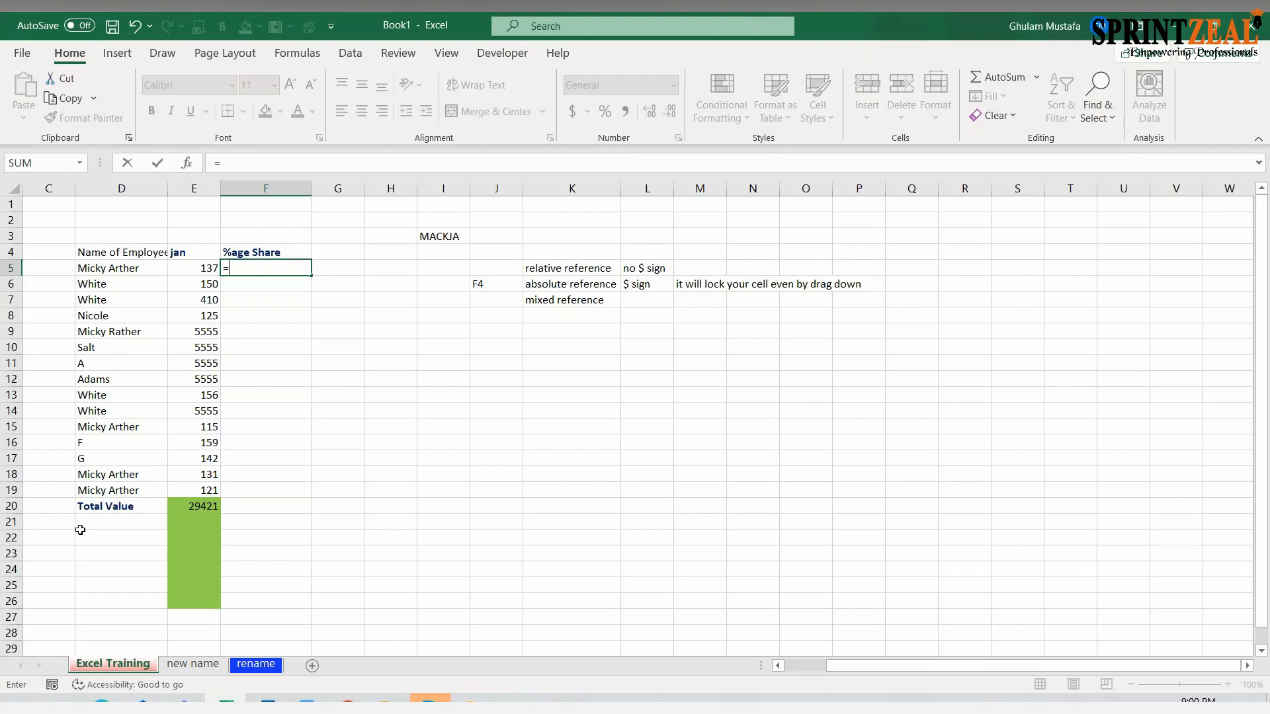
{"action": "left_click", "coordinate": [192, 271]}
{"action": "type", "text": "/"}
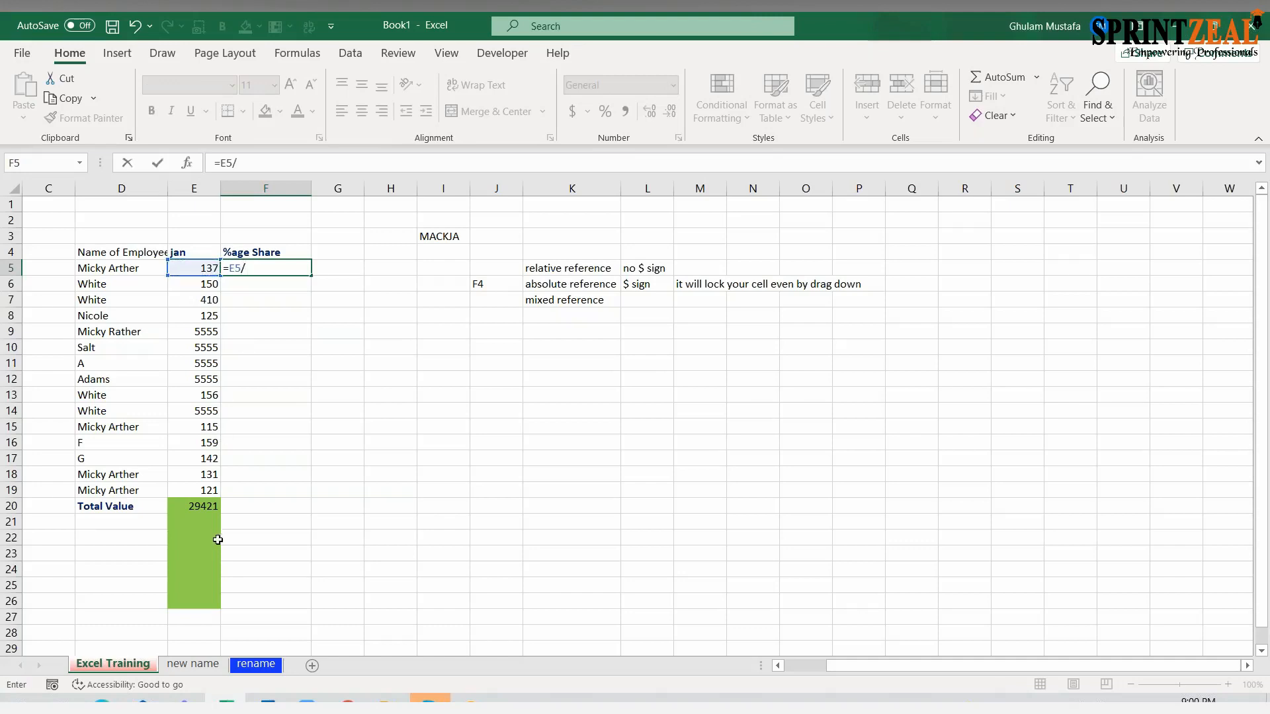
{"action": "left_click", "coordinate": [203, 511]}
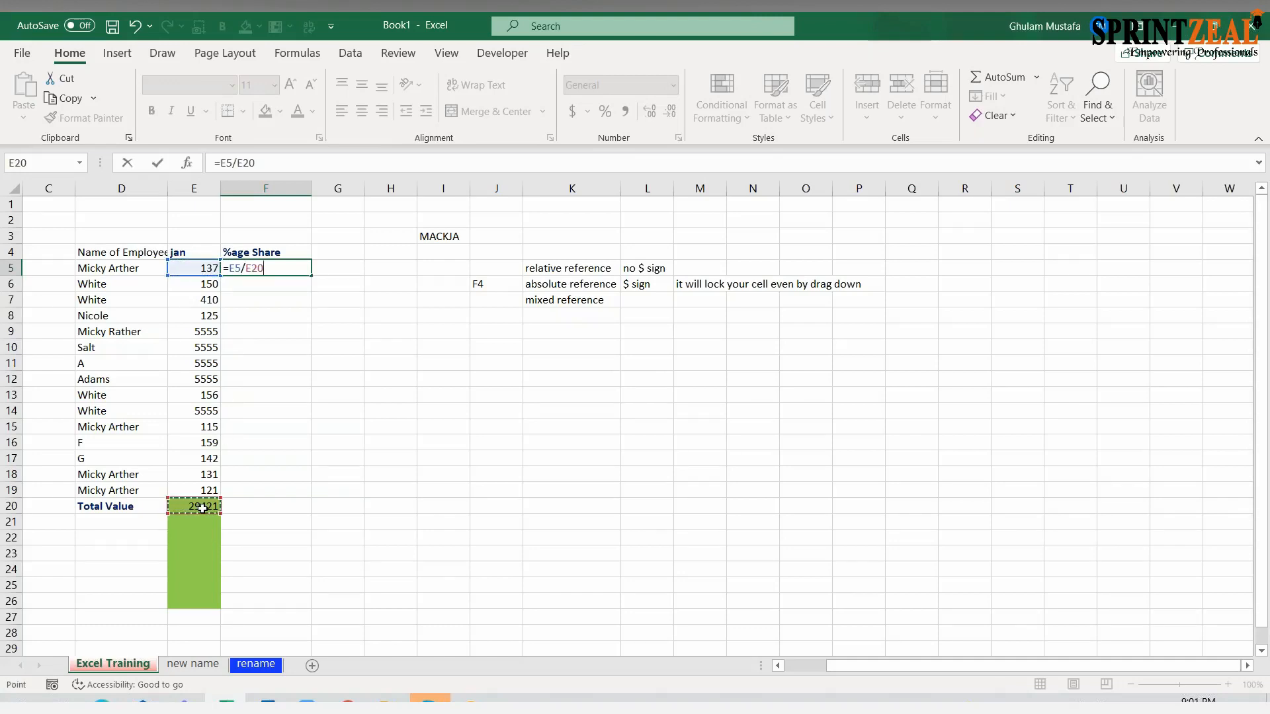
{"action": "key", "text": "Return"}
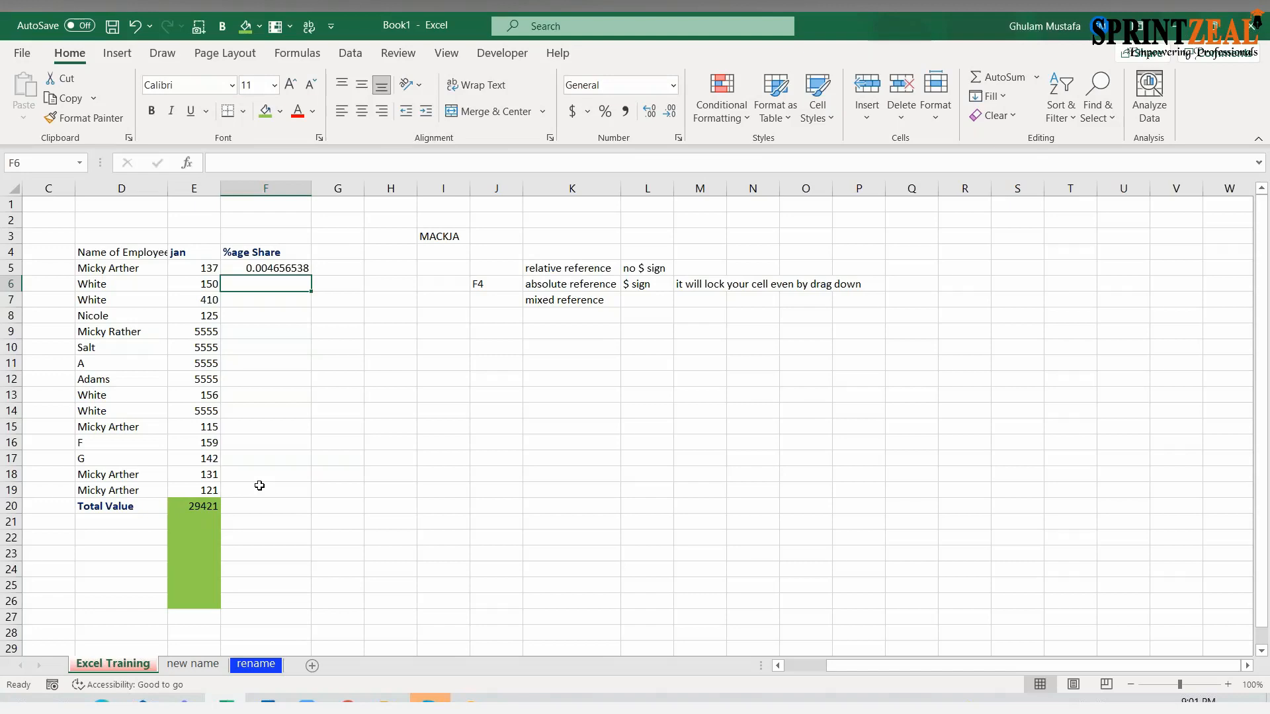
Format cell F5 as Percentage with 3 decimal places.
{"action": "left_click", "coordinate": [305, 260]}
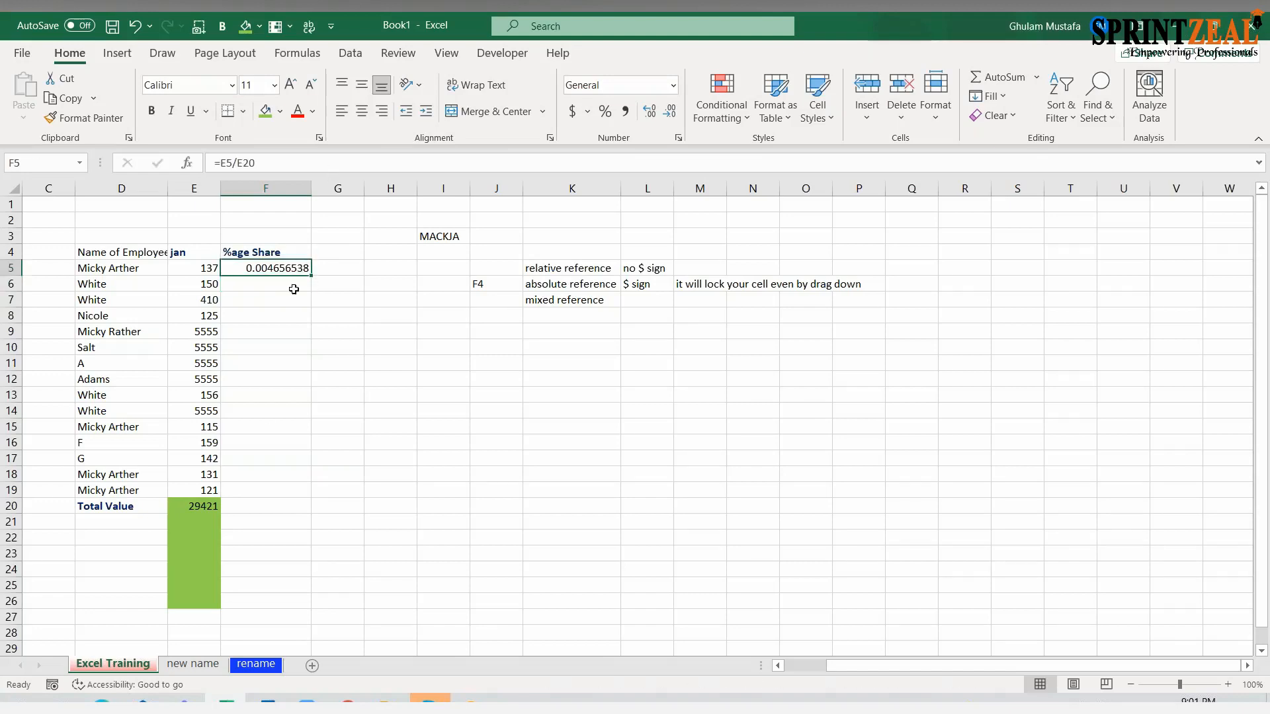
{"action": "key", "text": "ctrl+1"}
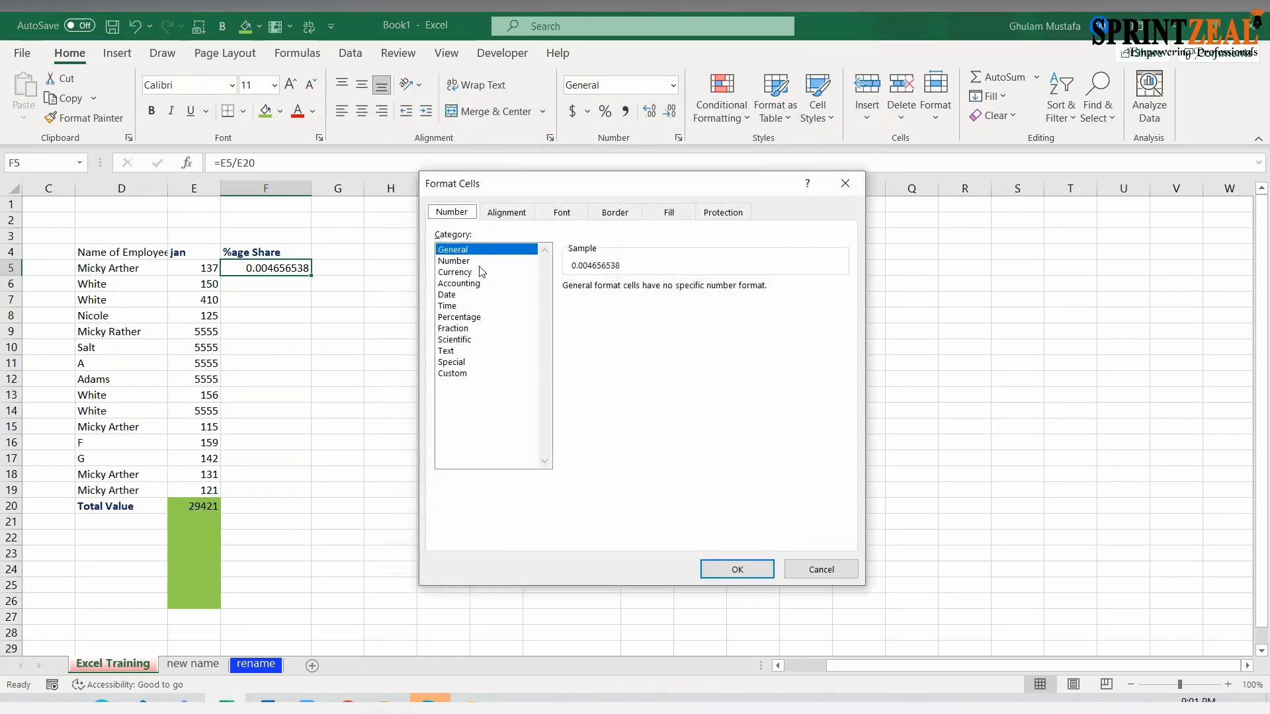
{"action": "left_click", "coordinate": [479, 262]}
{"action": "left_click", "coordinate": [471, 317]}
{"action": "left_click", "coordinate": [678, 292]}
{"action": "left_click", "coordinate": [678, 285]}
{"action": "left_click", "coordinate": [680, 292]}
{"action": "left_click", "coordinate": [678, 284]}
{"action": "left_click", "coordinate": [678, 284]}
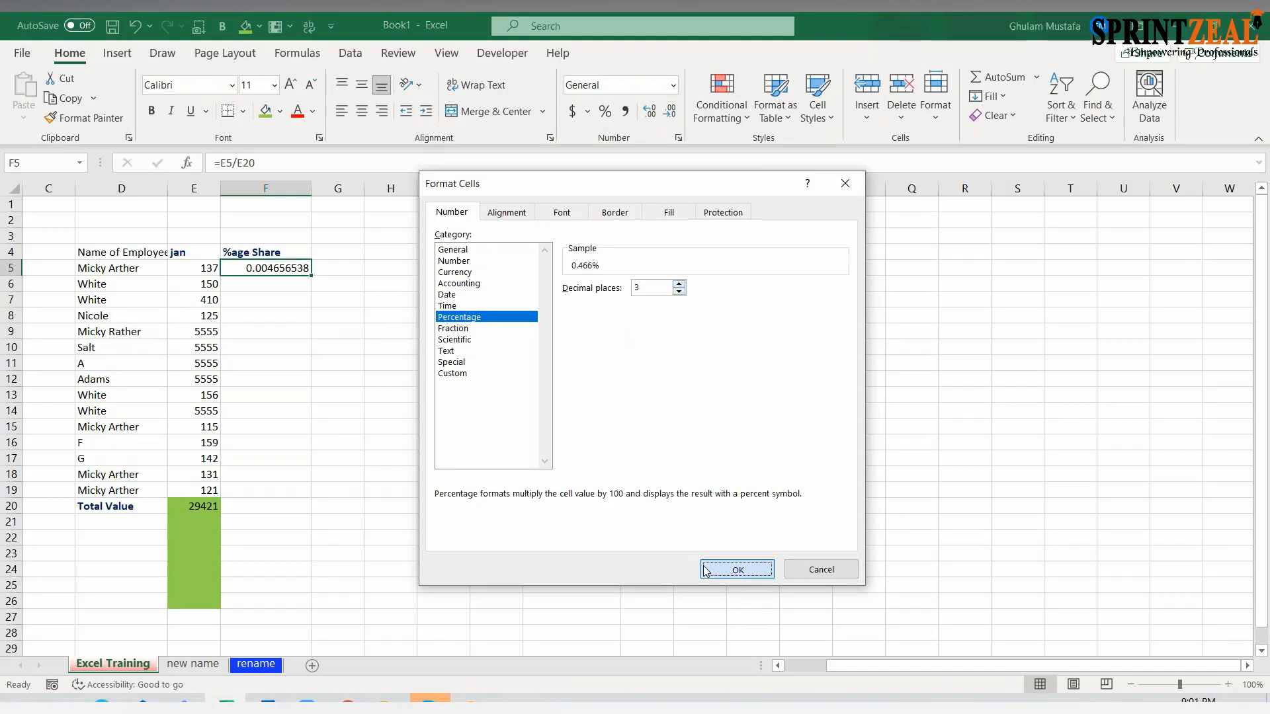
{"action": "left_click", "coordinate": [737, 570]}
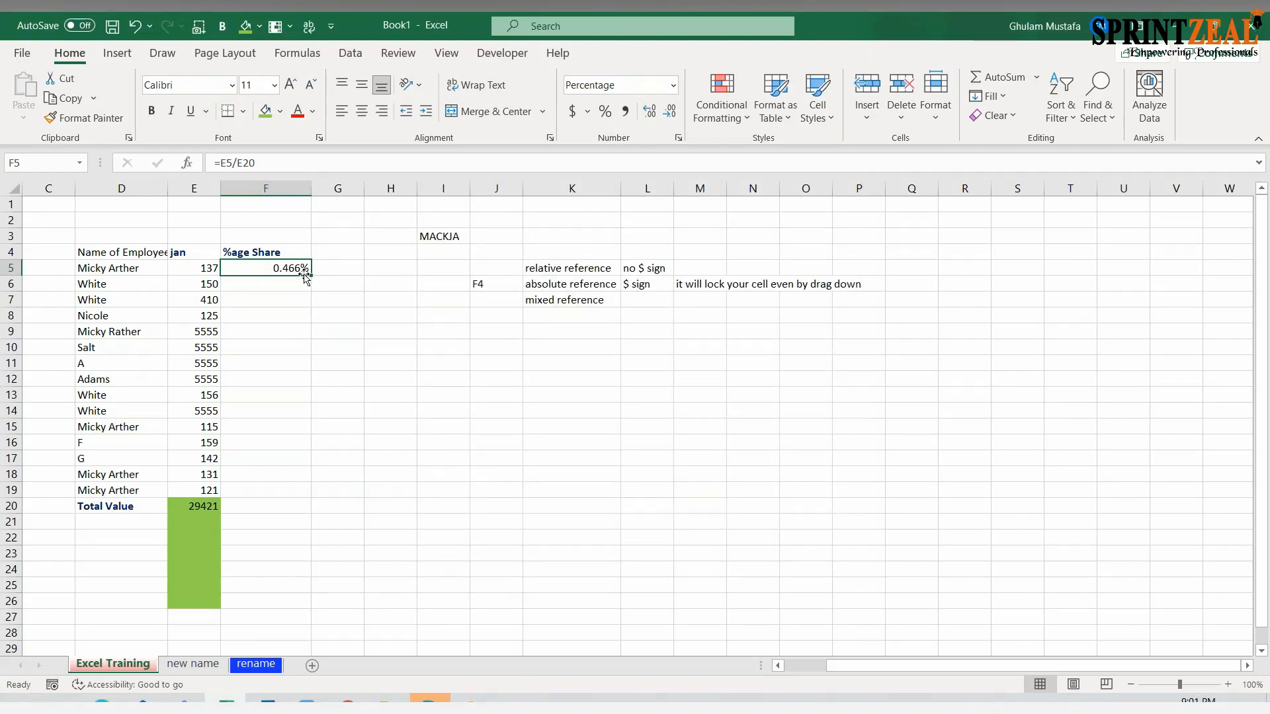
{"action": "left_click_drag", "start_coordinate": [313, 274], "coordinate": [311, 272]}
{"action": "left_click", "coordinate": [275, 287]}
{"action": "left_click", "coordinate": [264, 313]}
{"action": "left_click", "coordinate": [258, 365]}
Make the total reference in F5's formula absolute so that it reads =E5/$E$20.
{"action": "left_click", "coordinate": [292, 272]}
{"action": "left_click", "coordinate": [239, 163]}
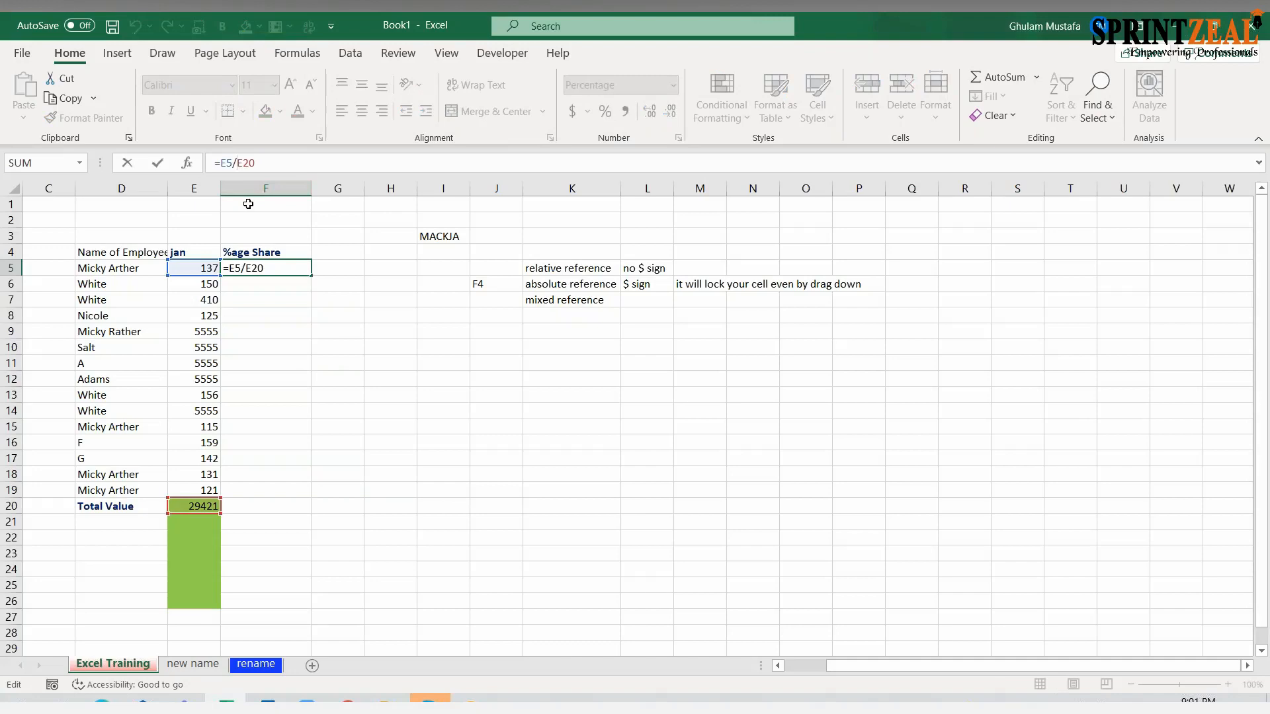
{"action": "key", "text": "F4"}
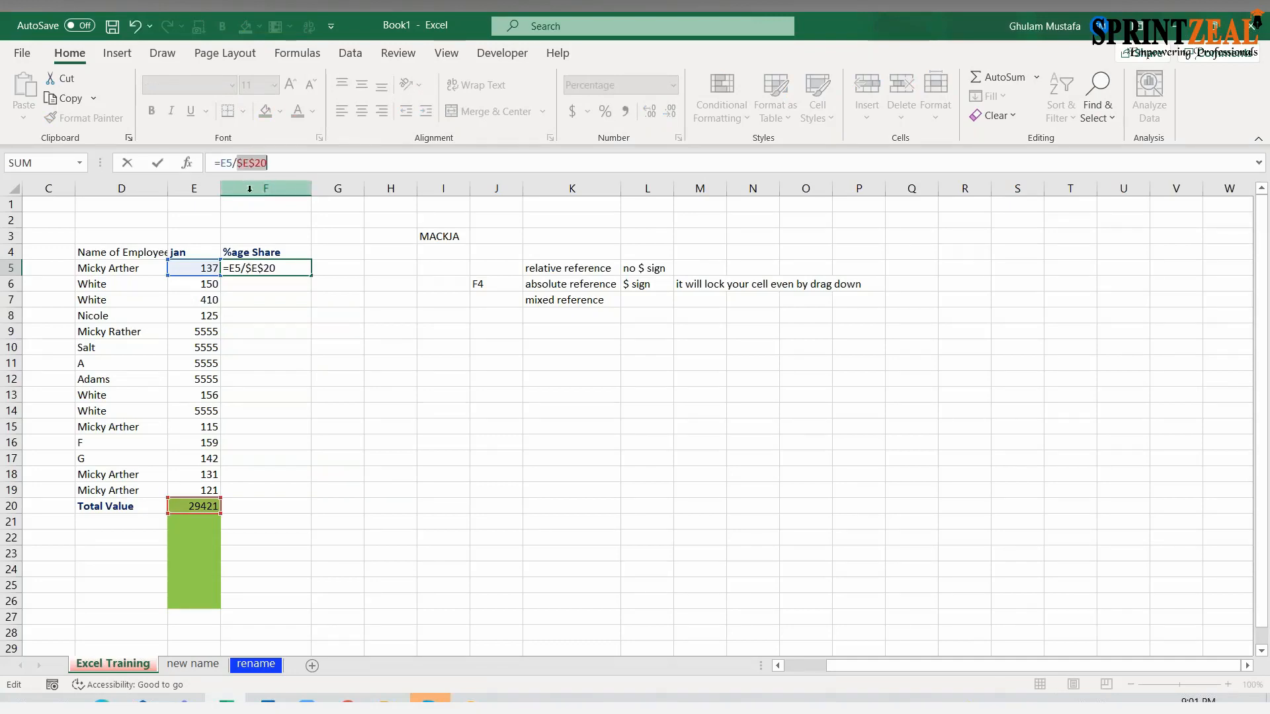
{"action": "key", "text": "Return"}
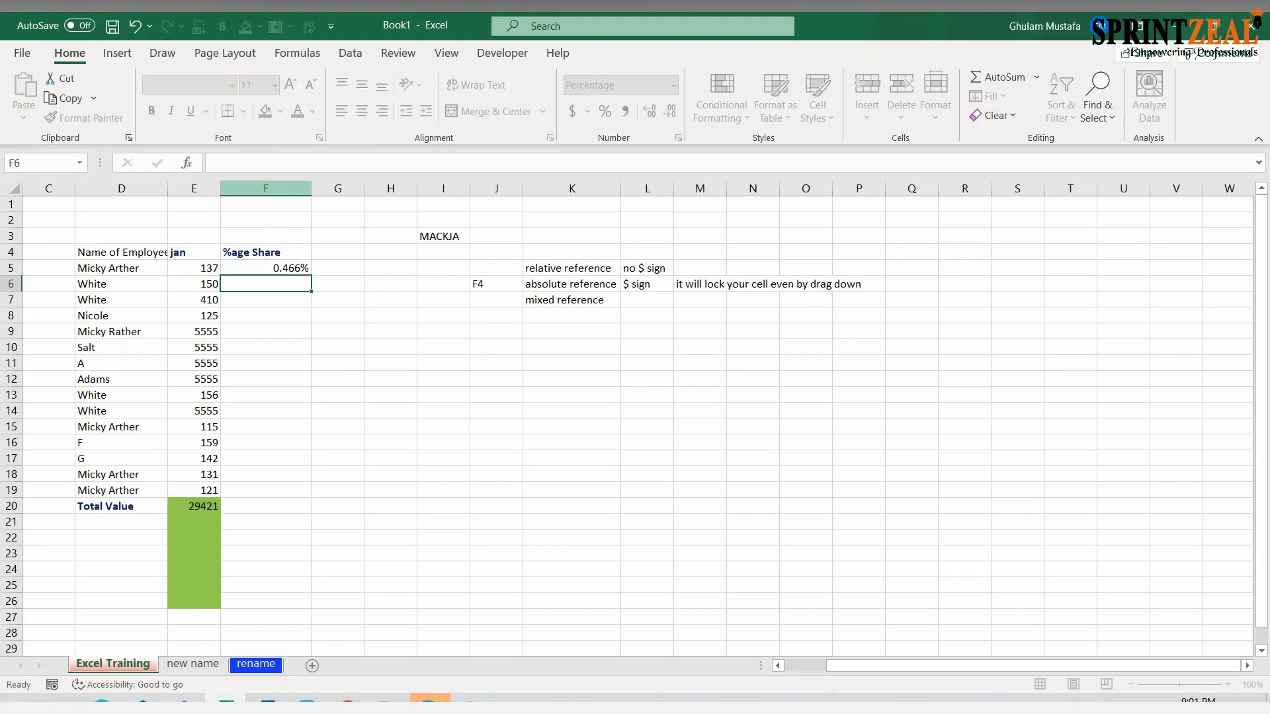
Fill the F5 formula down to F19 and check the copied formula in the %age Share column.
{"action": "left_click", "coordinate": [298, 271]}
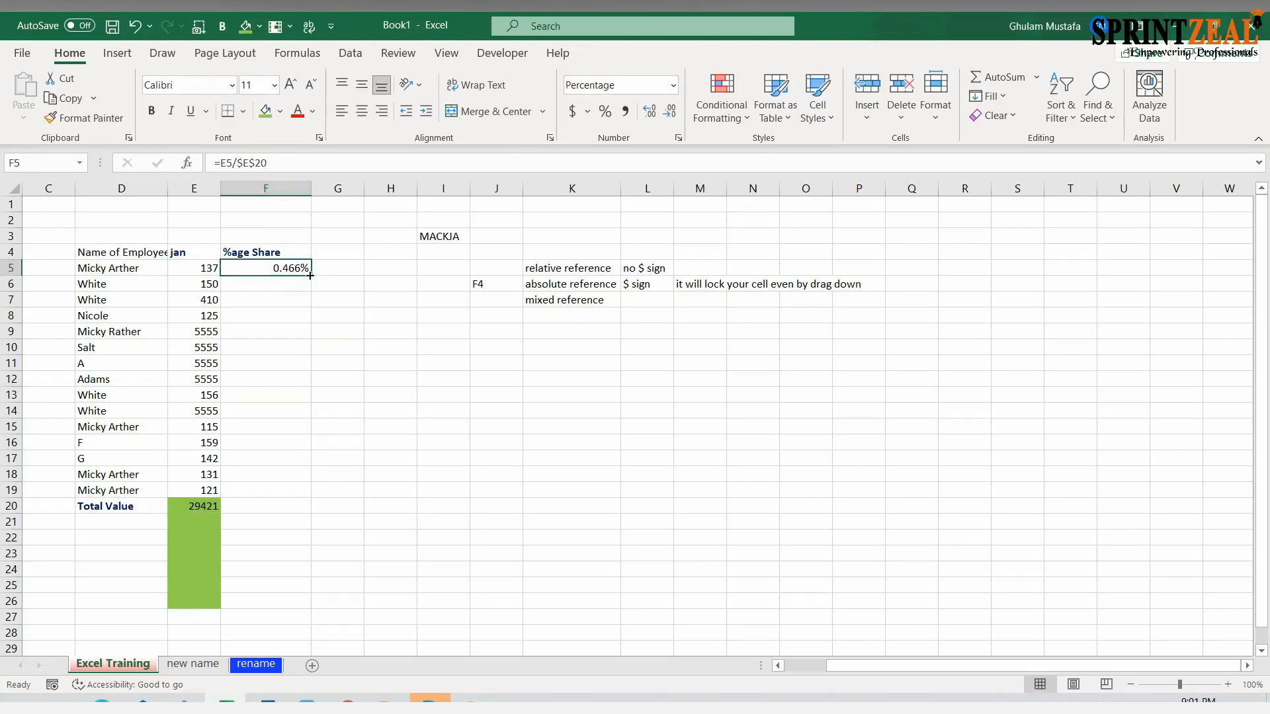
{"action": "left_click_drag", "start_coordinate": [312, 276], "coordinate": [310, 493]}
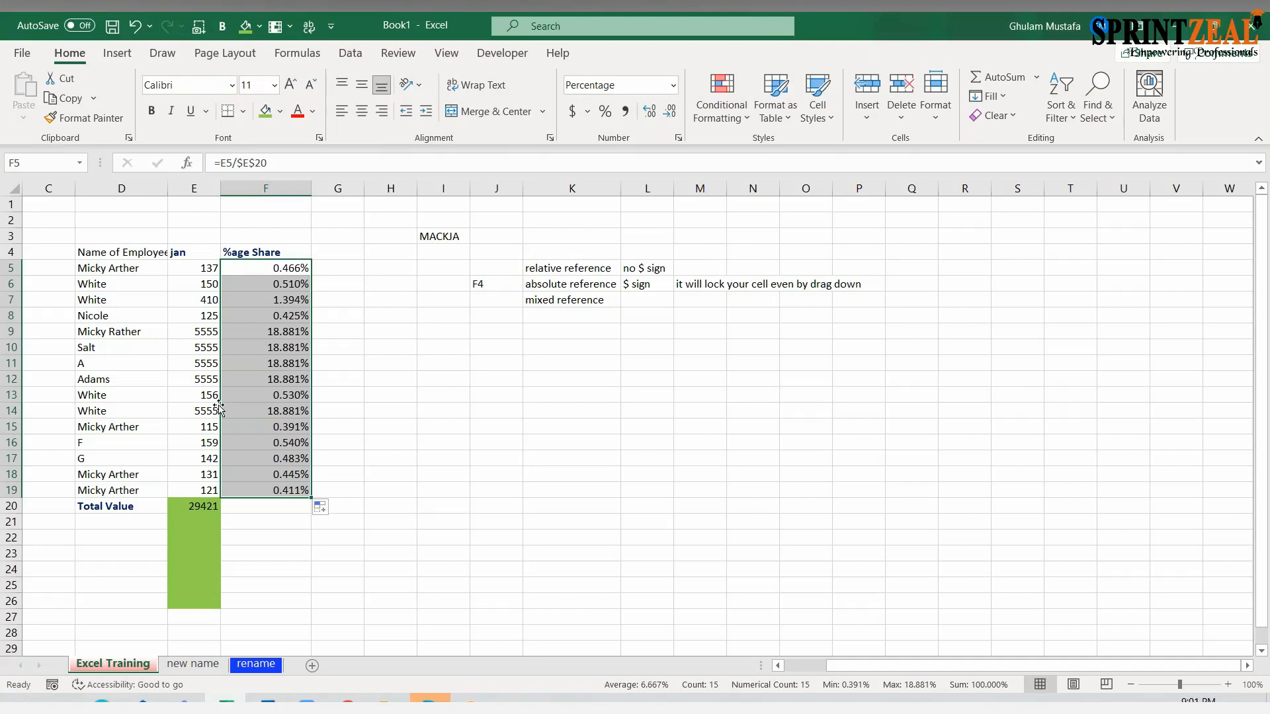
{"action": "left_click", "coordinate": [197, 368]}
{"action": "left_click", "coordinate": [242, 345]}
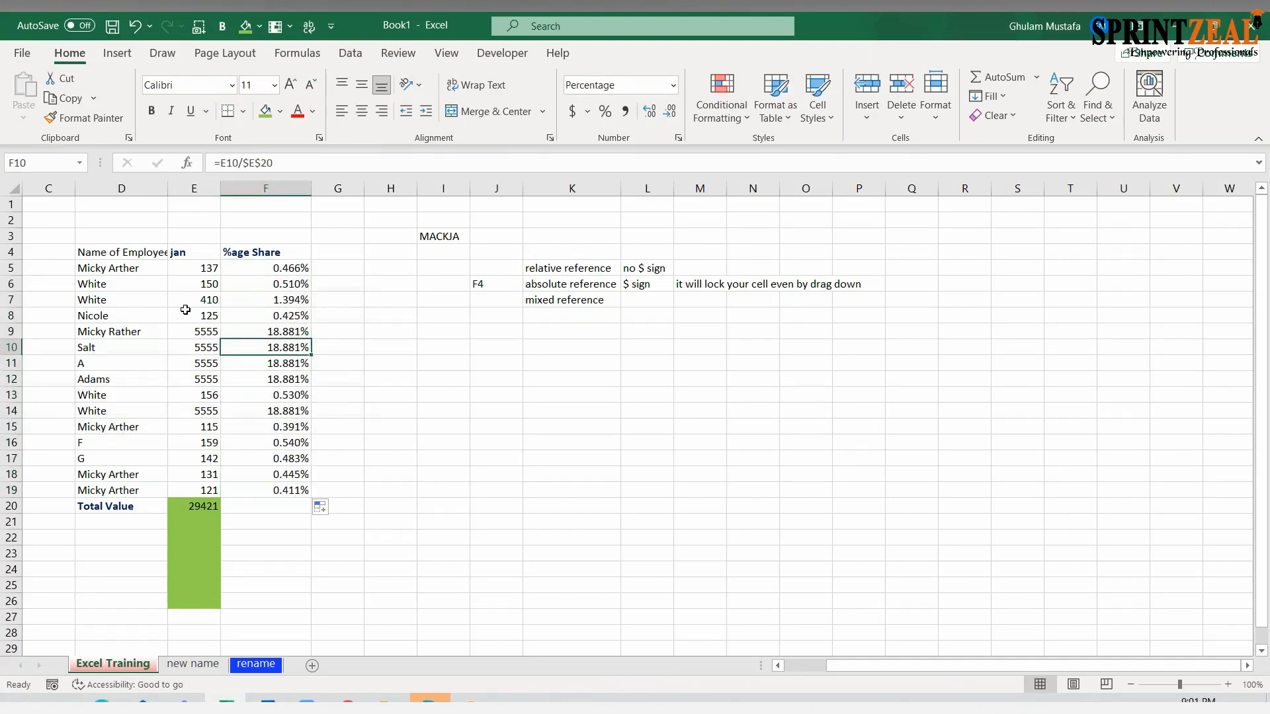
Give the jan header in cell E4 a green fill and make its text italic and underlined.
{"action": "left_click", "coordinate": [198, 253]}
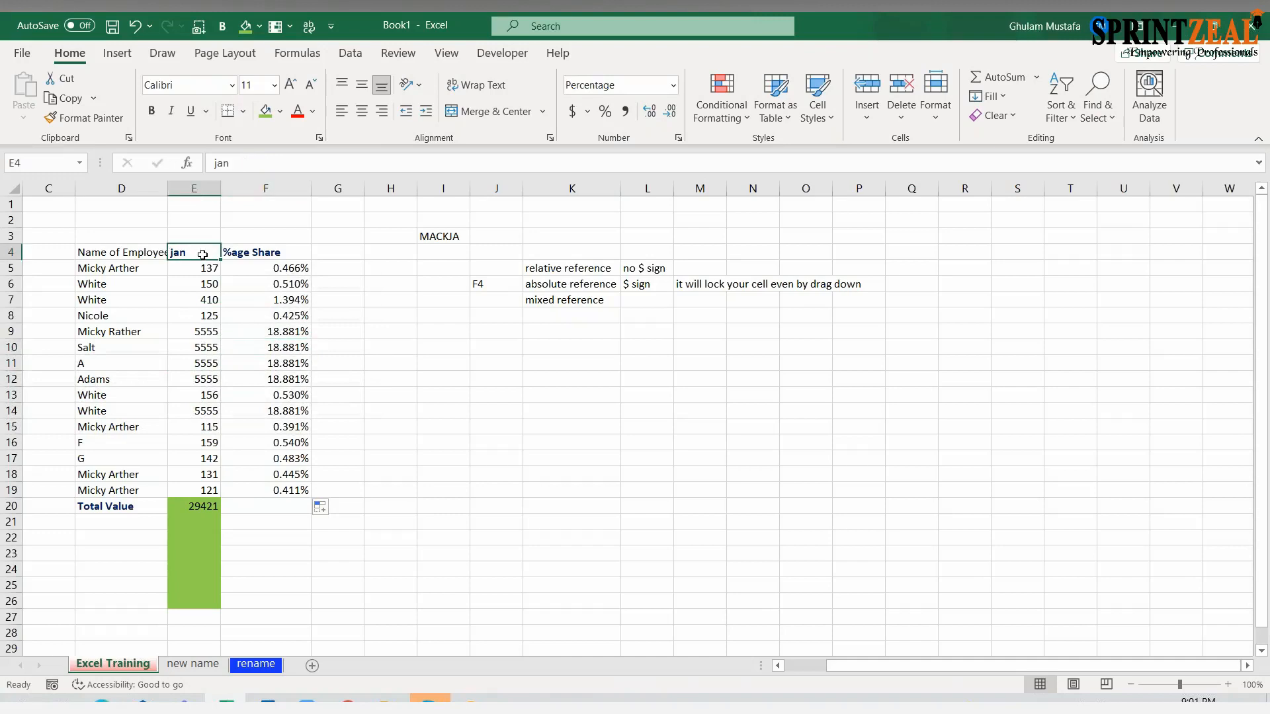
{"action": "left_click", "coordinate": [265, 109]}
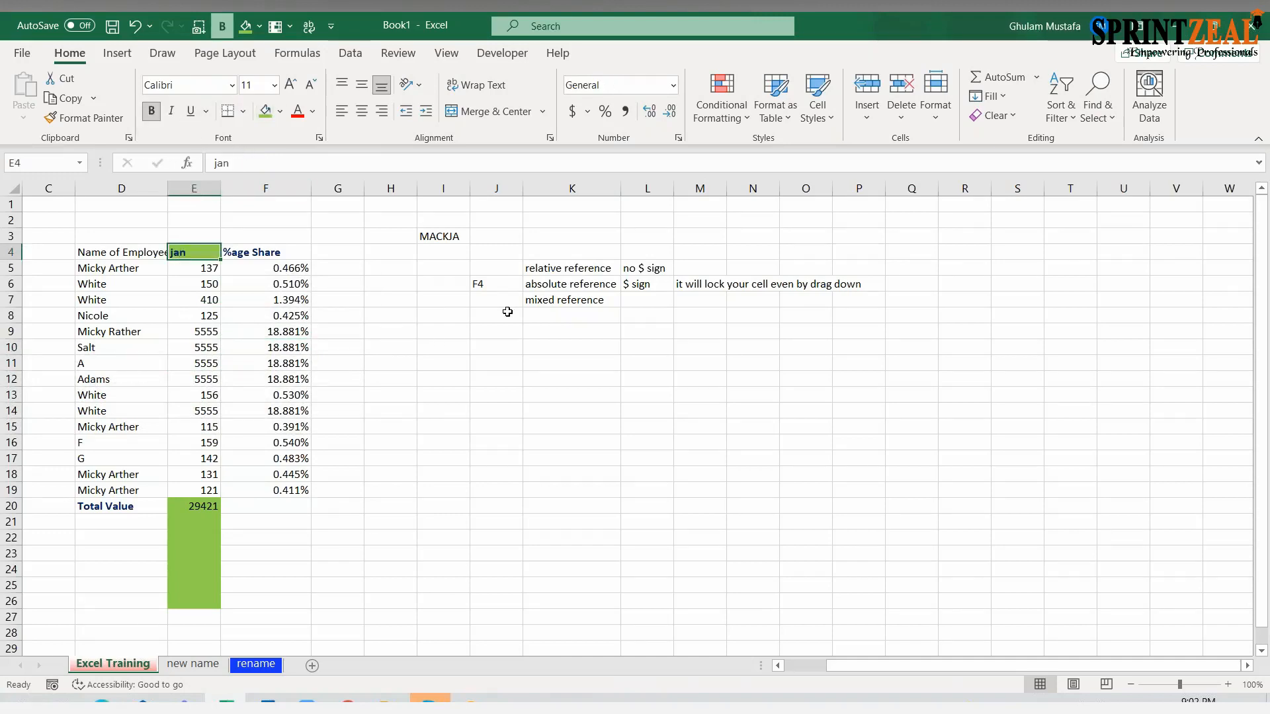
{"action": "left_click", "coordinate": [186, 507]}
{"action": "left_click", "coordinate": [193, 252]}
{"action": "left_click", "coordinate": [171, 110]}
{"action": "left_click", "coordinate": [194, 114]}
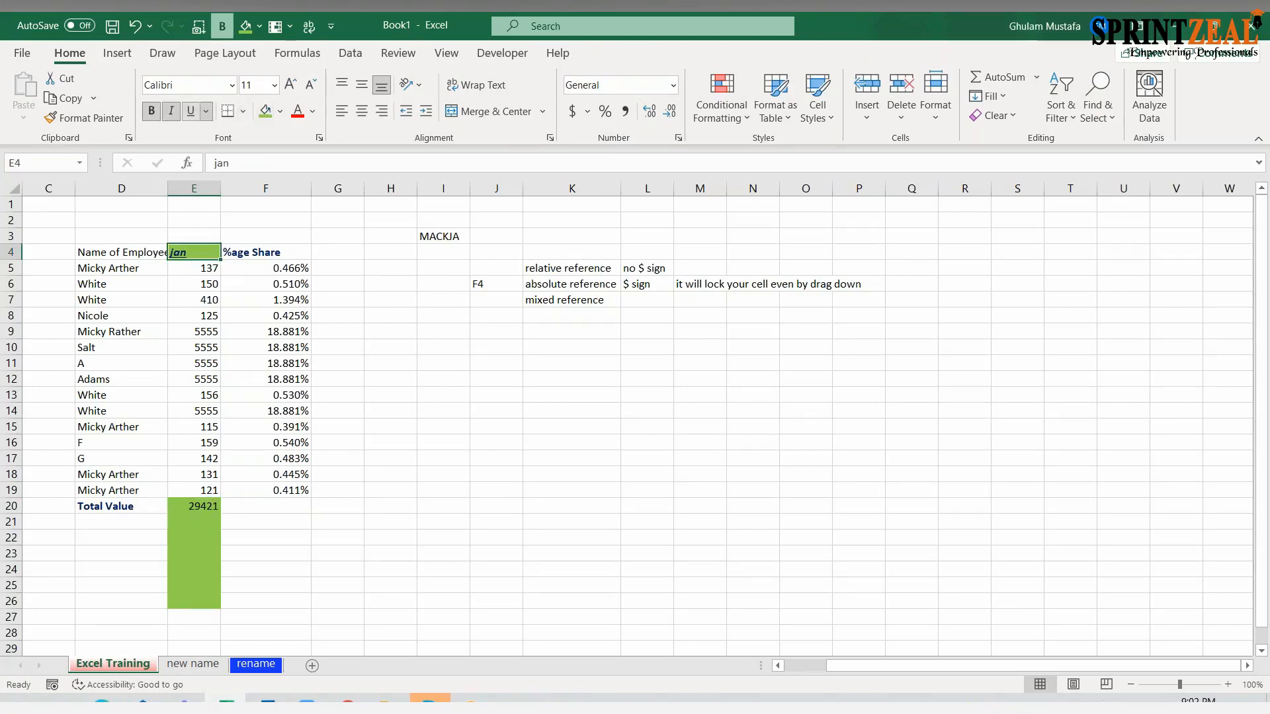
Set the jan header's font in E4 to Aharoni, size 12.
{"action": "left_click", "coordinate": [290, 84]}
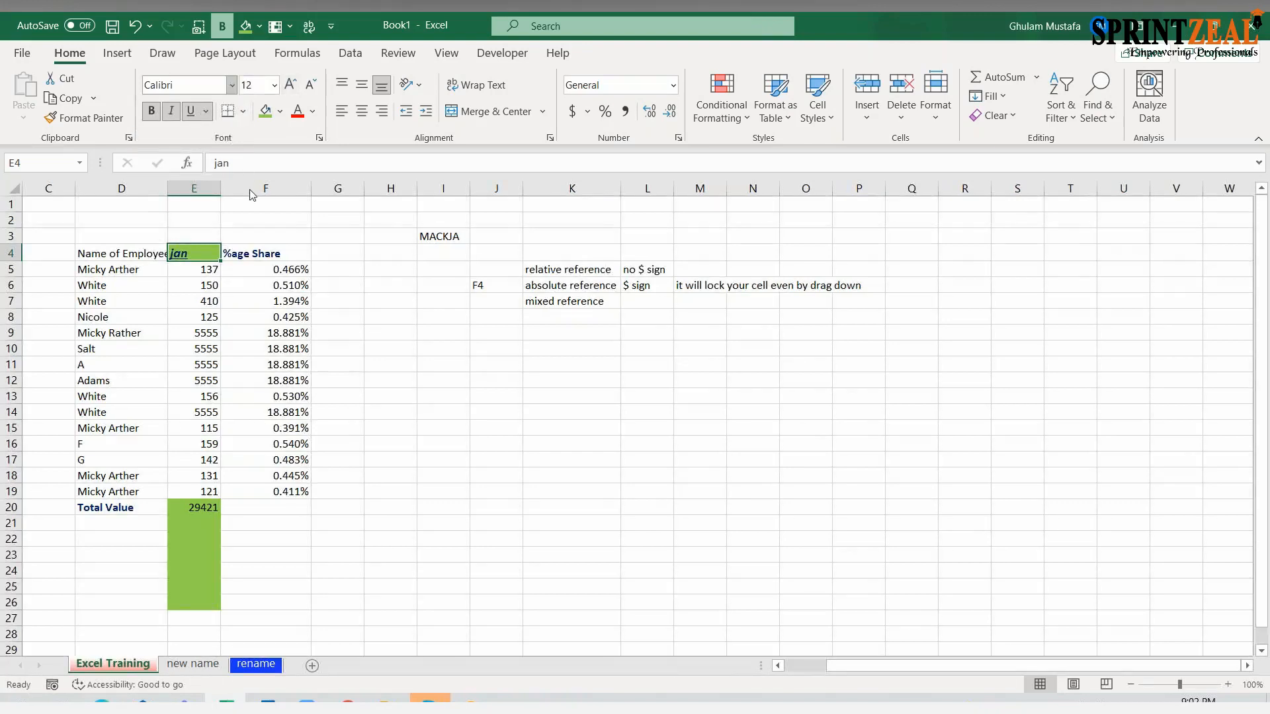
{"action": "left_click", "coordinate": [231, 84]}
{"action": "left_click", "coordinate": [214, 311]}
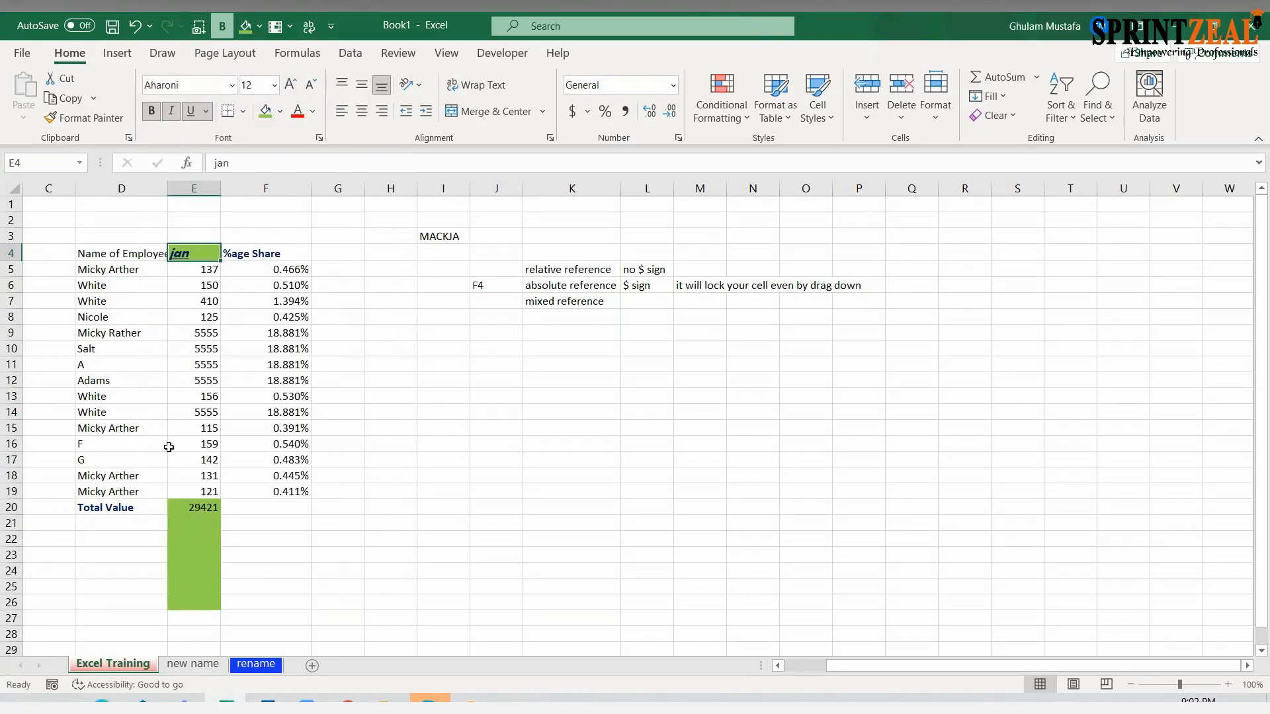
Copy the formatting of header cell E4 to the total in E20 with Format Painter.
{"action": "left_click", "coordinate": [184, 507]}
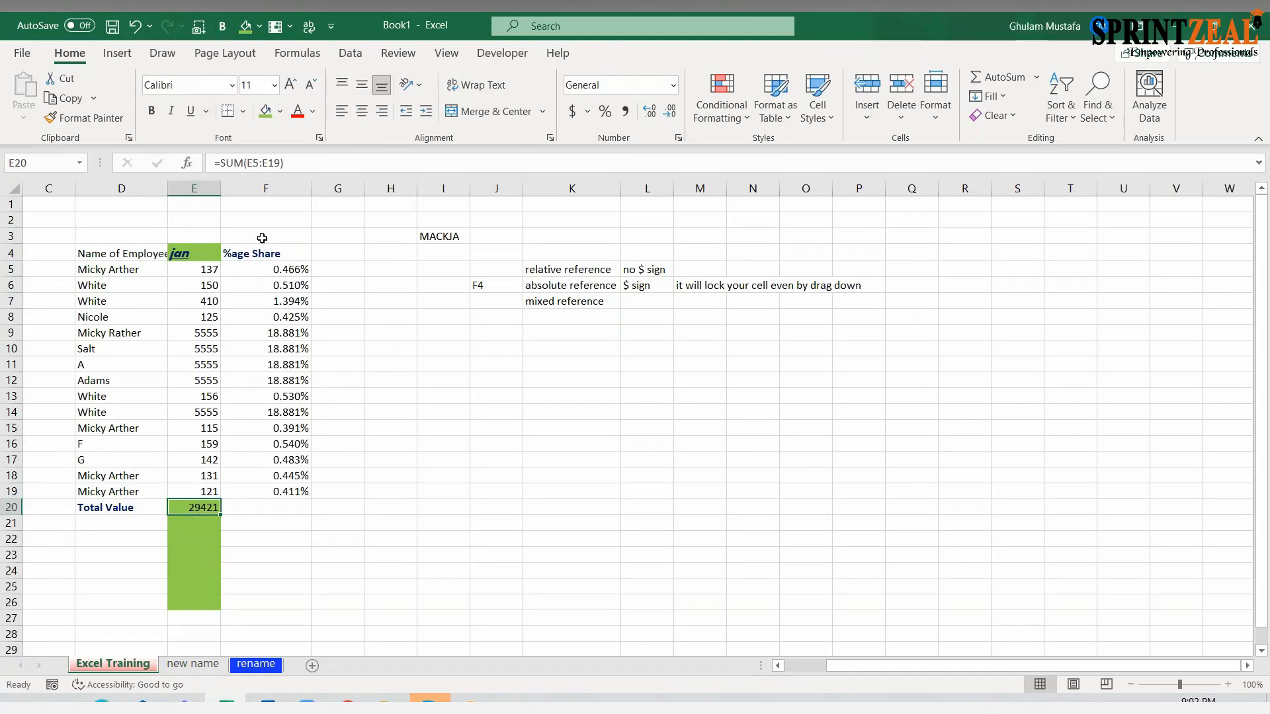
{"action": "left_click", "coordinate": [209, 257]}
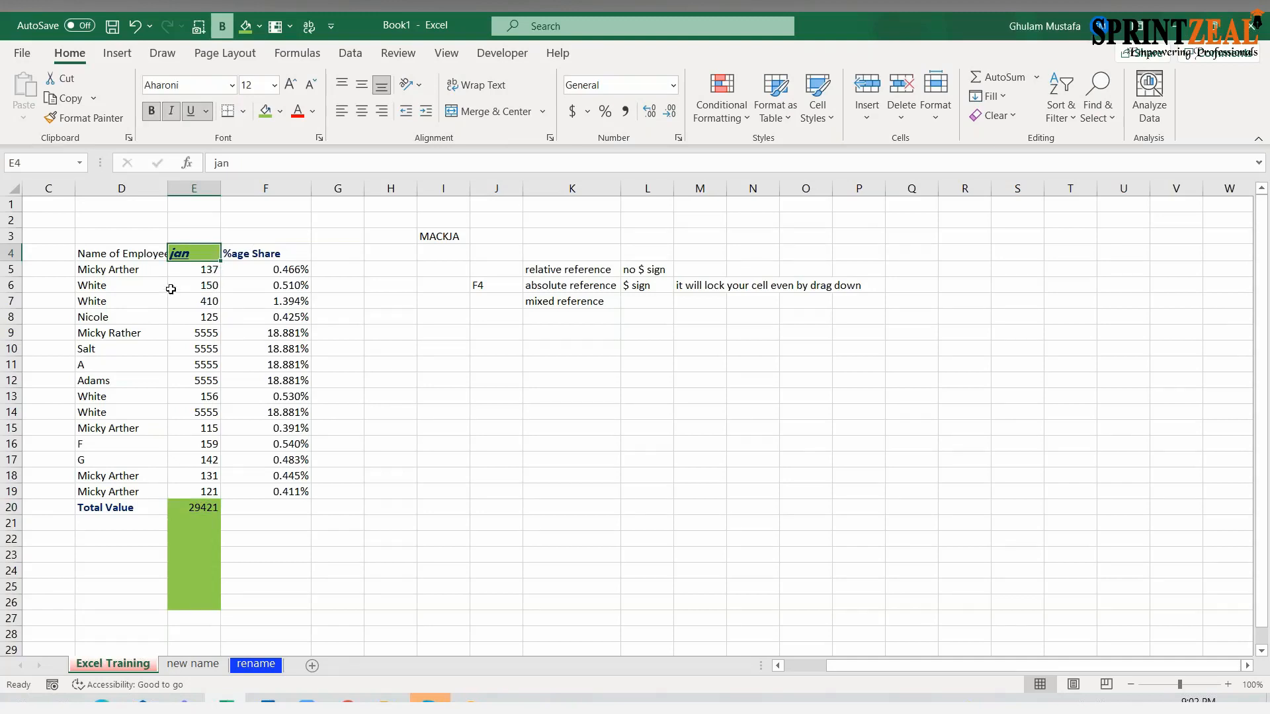
{"action": "left_click", "coordinate": [85, 118]}
{"action": "left_click", "coordinate": [85, 117]}
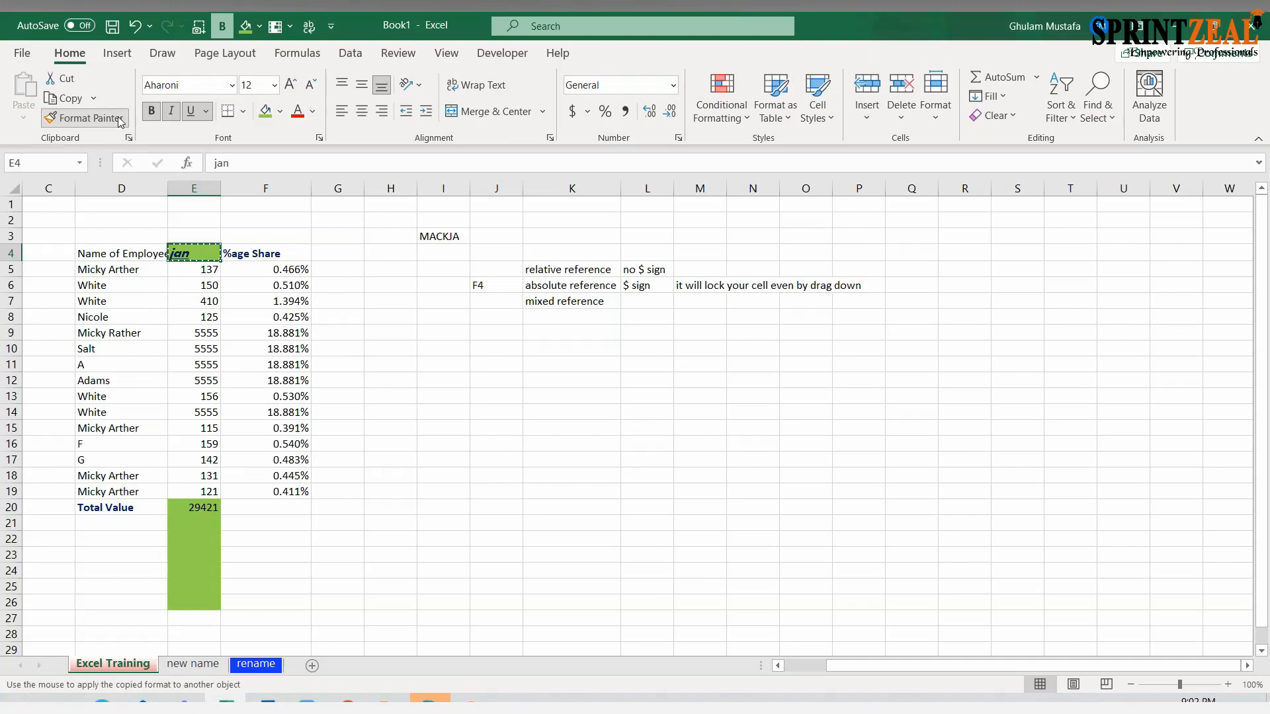
{"action": "left_click", "coordinate": [189, 507]}
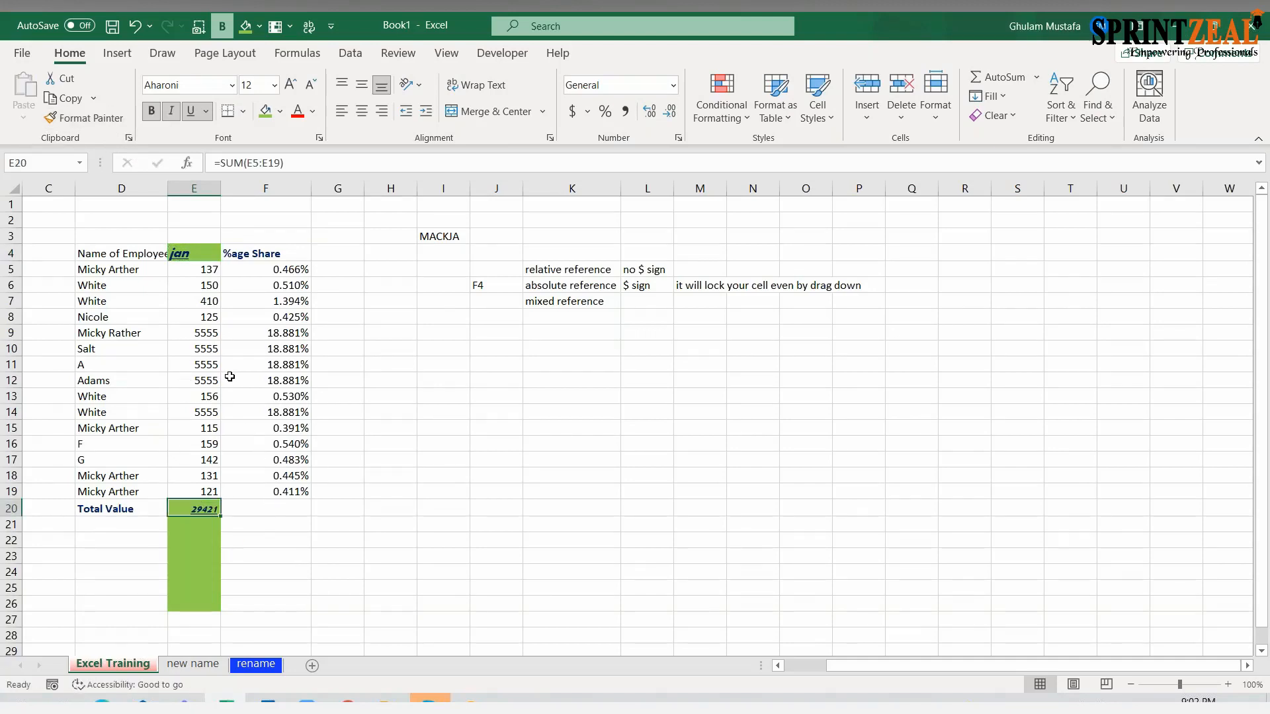
{"action": "left_click", "coordinate": [234, 331]}
Clear the values in cells E10, E14 and E17 of the jan column.
{"action": "left_click", "coordinate": [198, 346]}
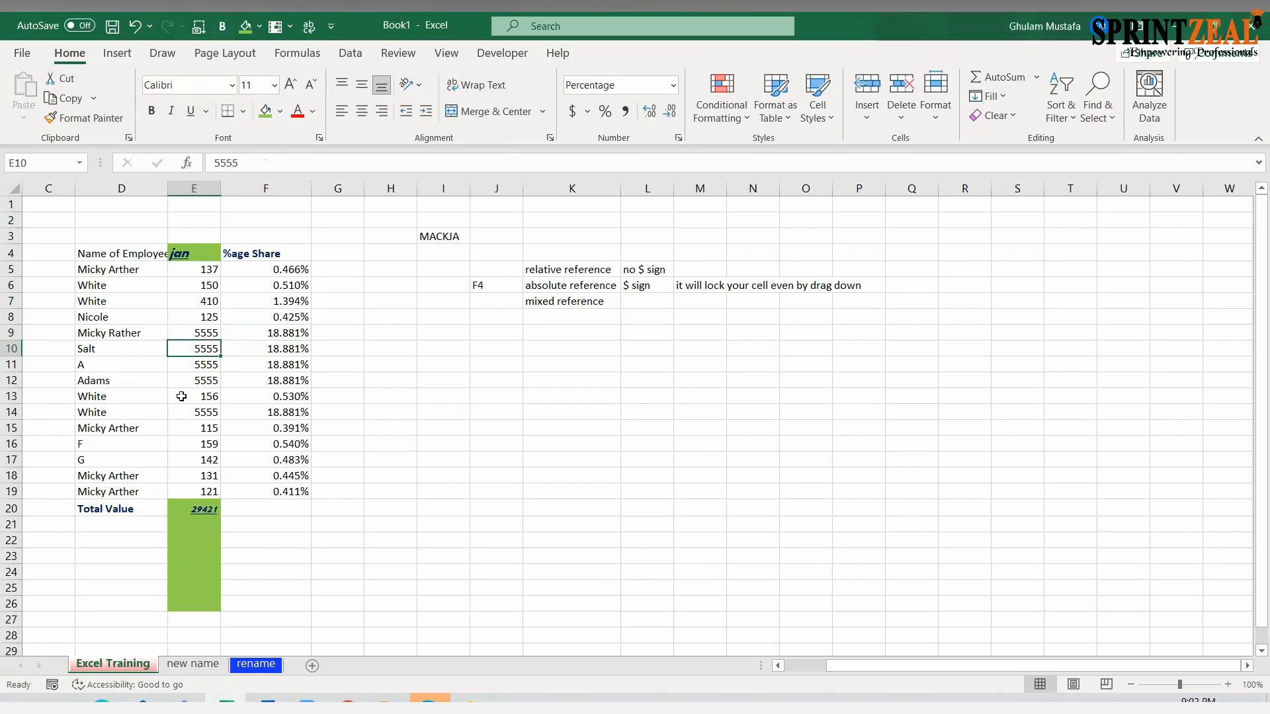
{"action": "key", "text": "Delete"}
{"action": "left_click", "coordinate": [177, 412]}
{"action": "key", "text": "Delete"}
{"action": "left_click", "coordinate": [198, 459]}
{"action": "key", "text": "Delete"}
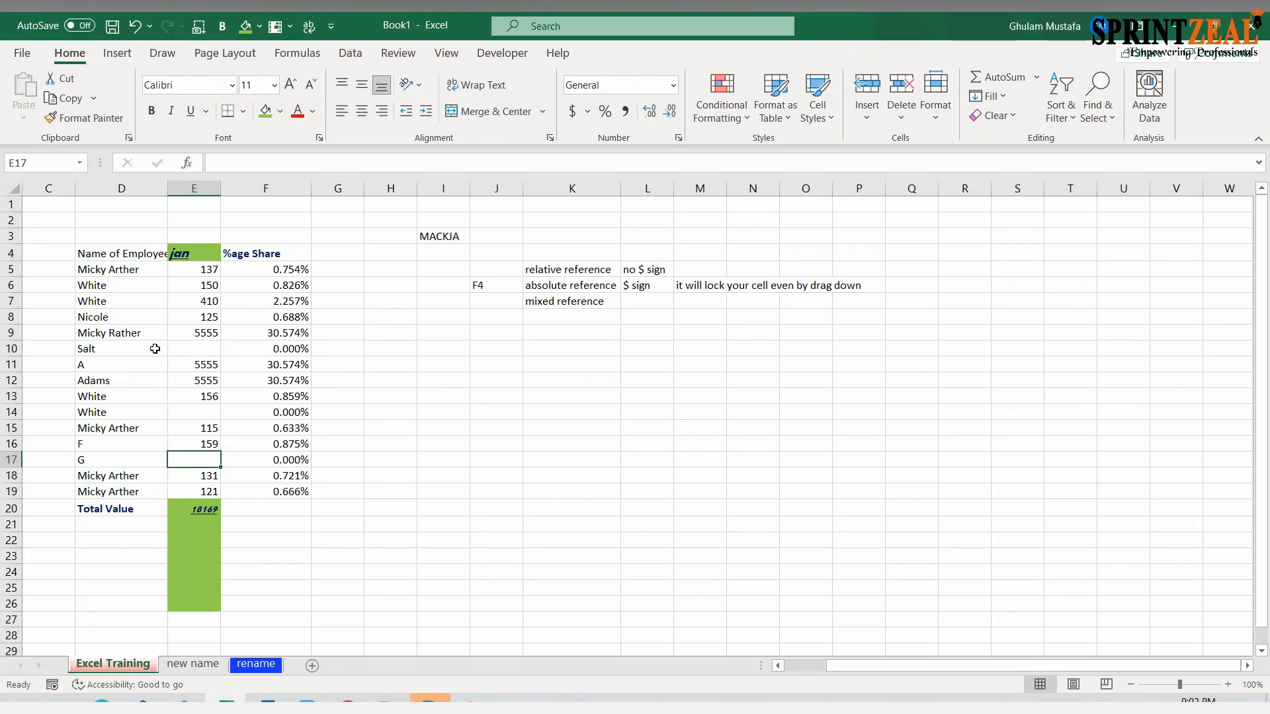
{"action": "key", "text": "ctrl+a"}
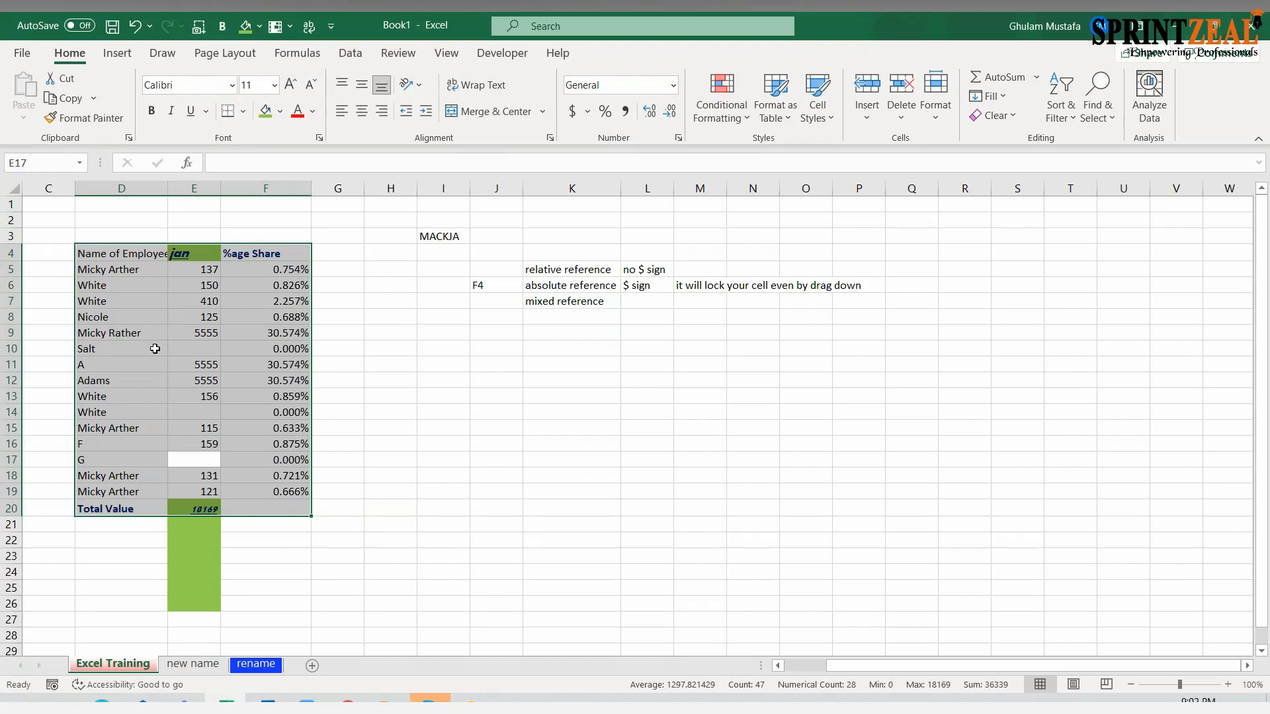
{"action": "key", "text": "ctrl+1"}
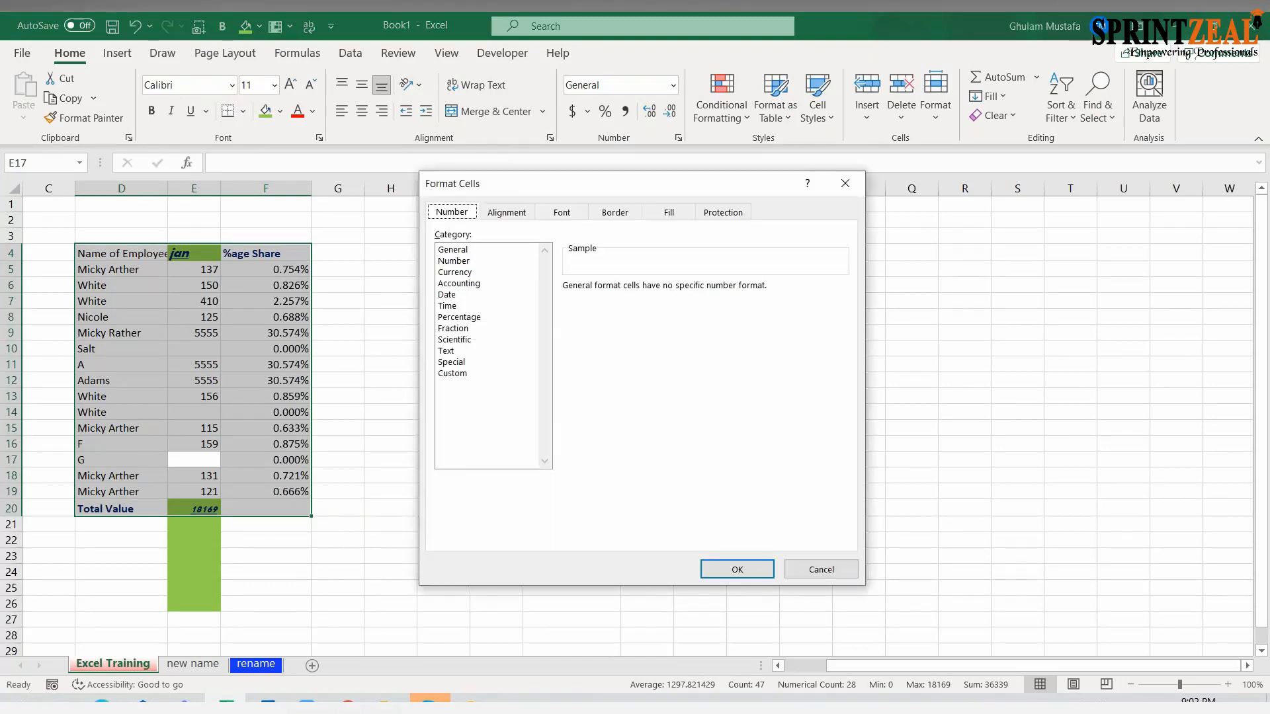
{"action": "left_click", "coordinate": [827, 576]}
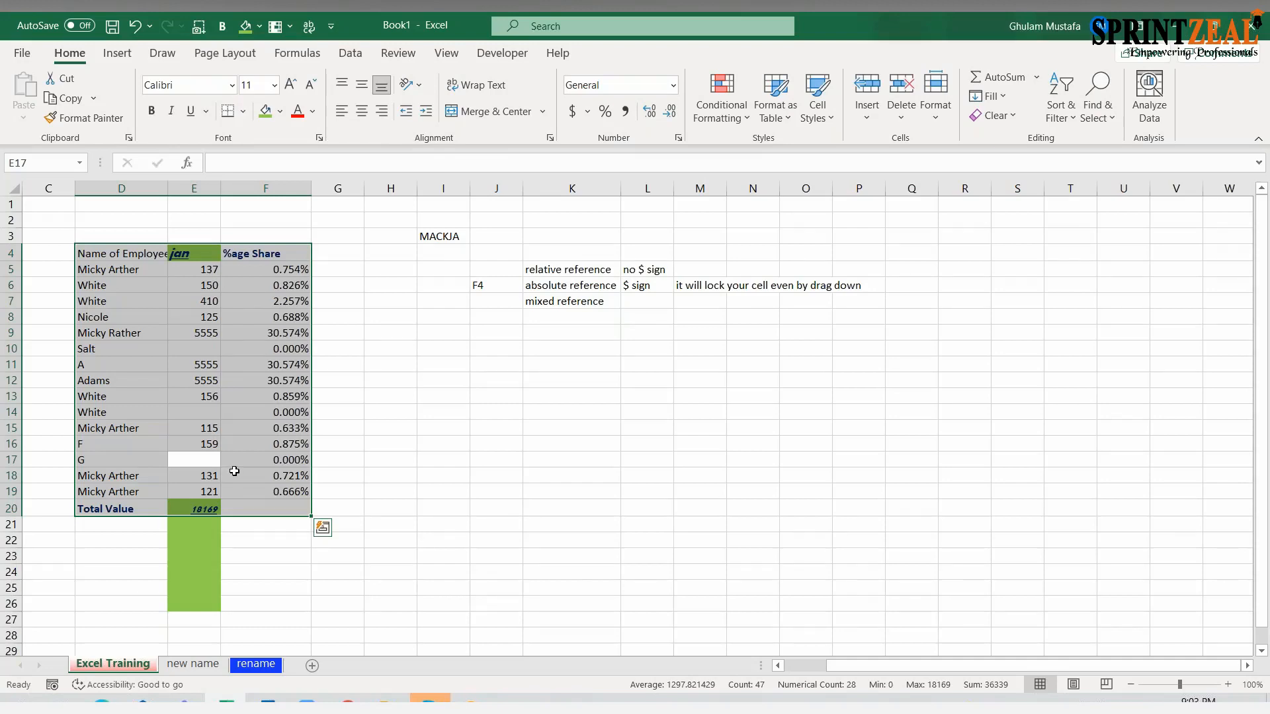
{"action": "key", "text": "ctrl+h"}
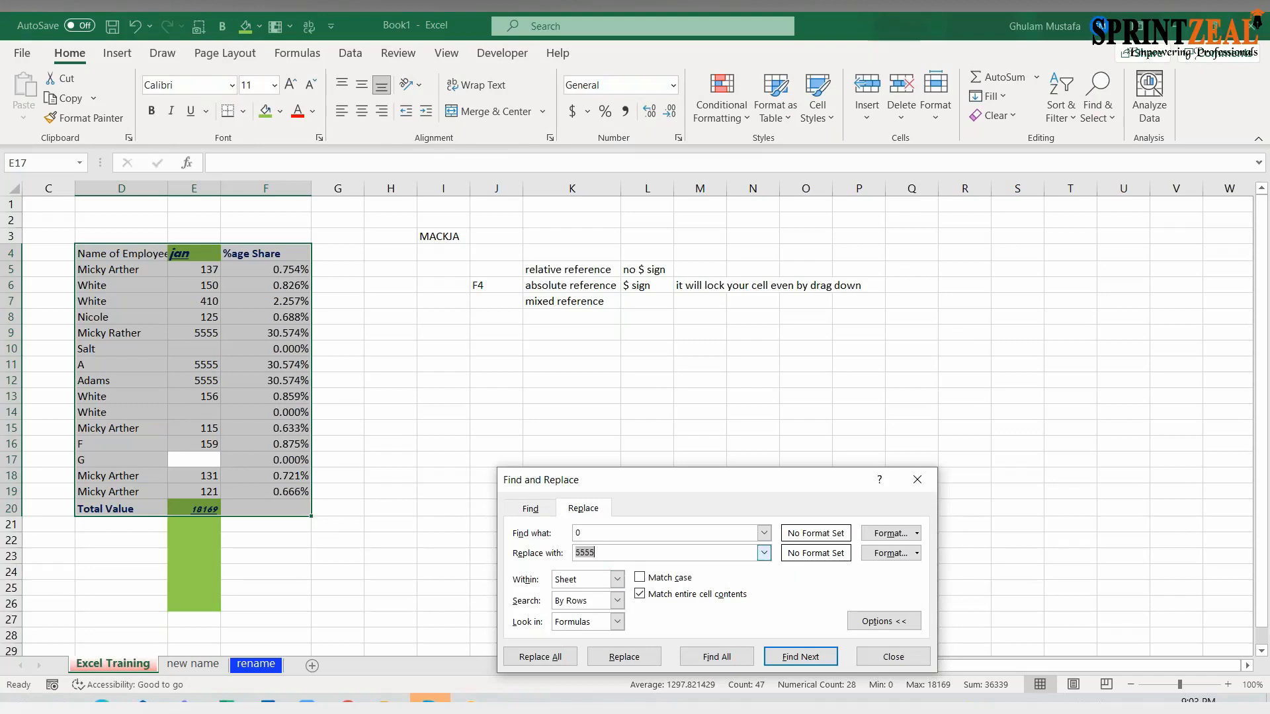
{"action": "left_click", "coordinate": [876, 655]}
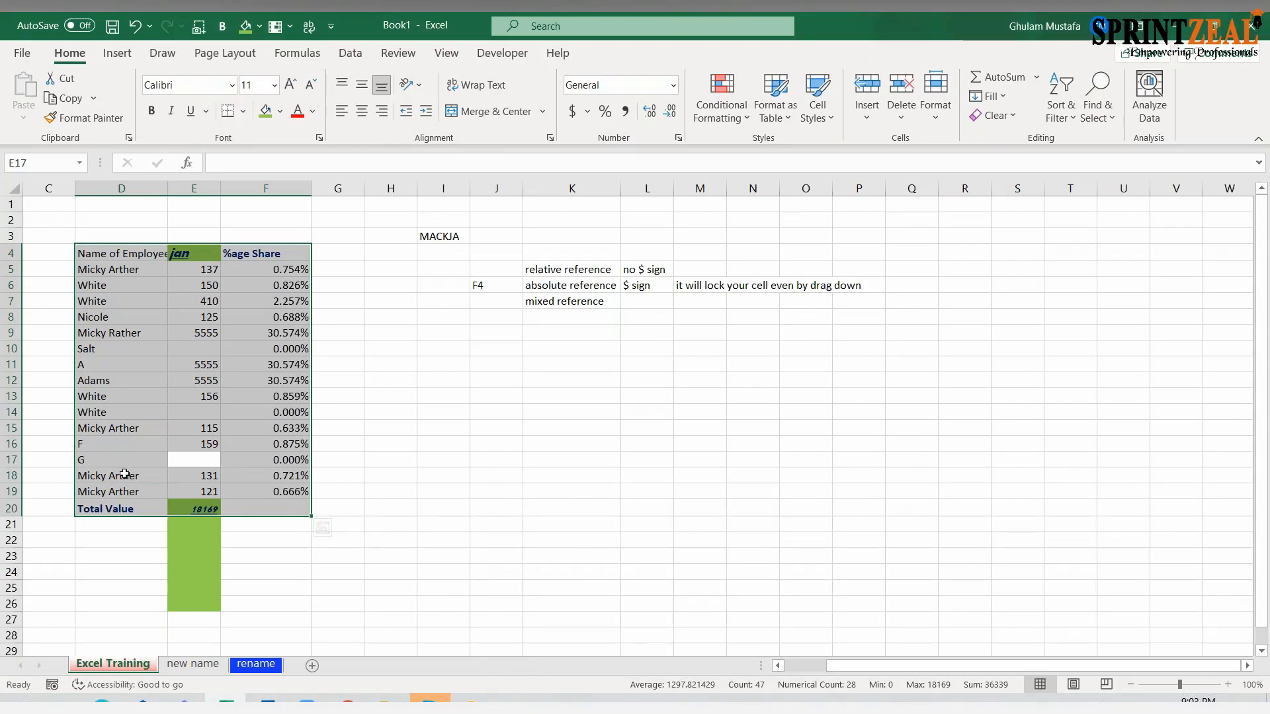
{"action": "key", "text": "ctrl+1"}
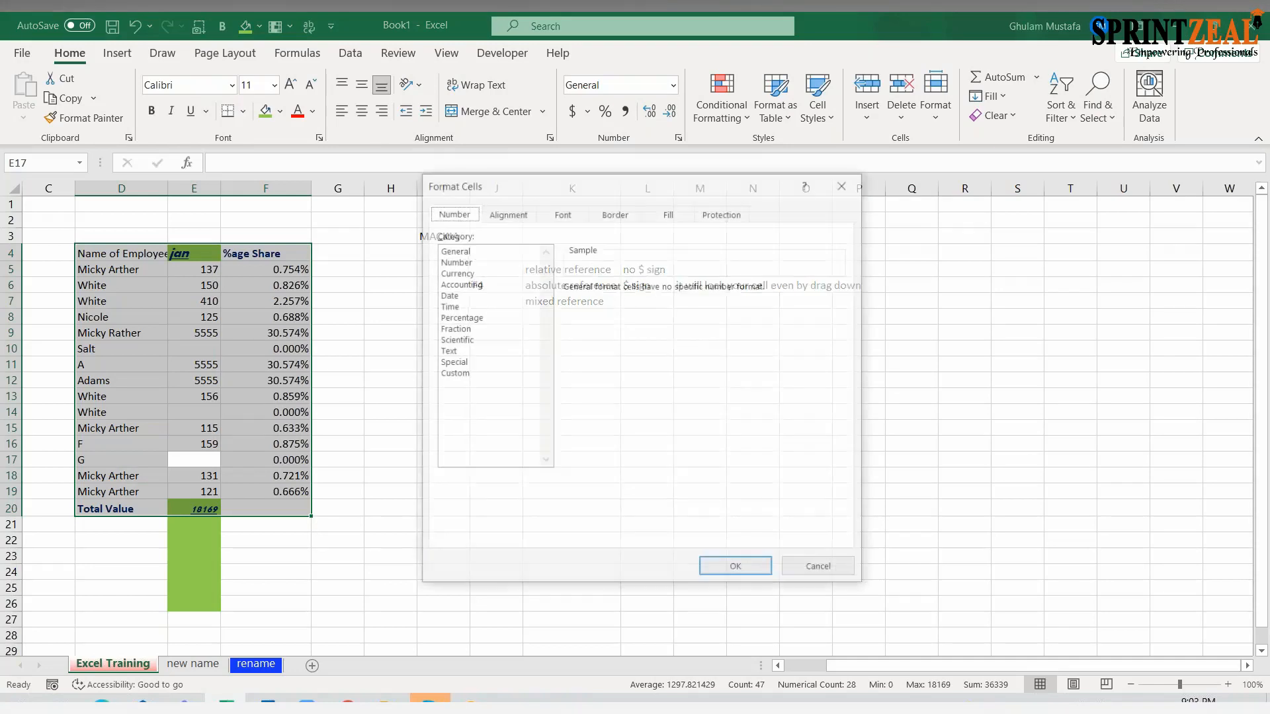
{"action": "key", "text": "Escape"}
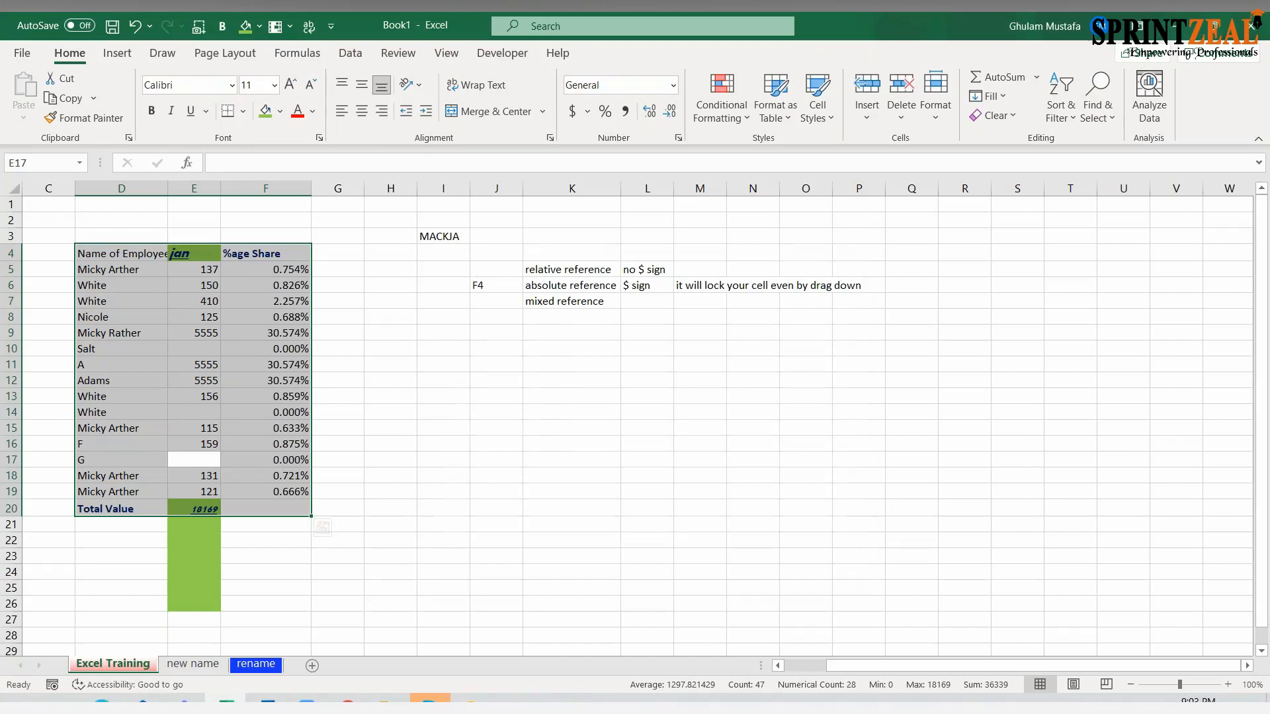
Try to enter 0 in the table's blank cells after selecting them with Go To Special.
{"action": "key", "text": "F5"}
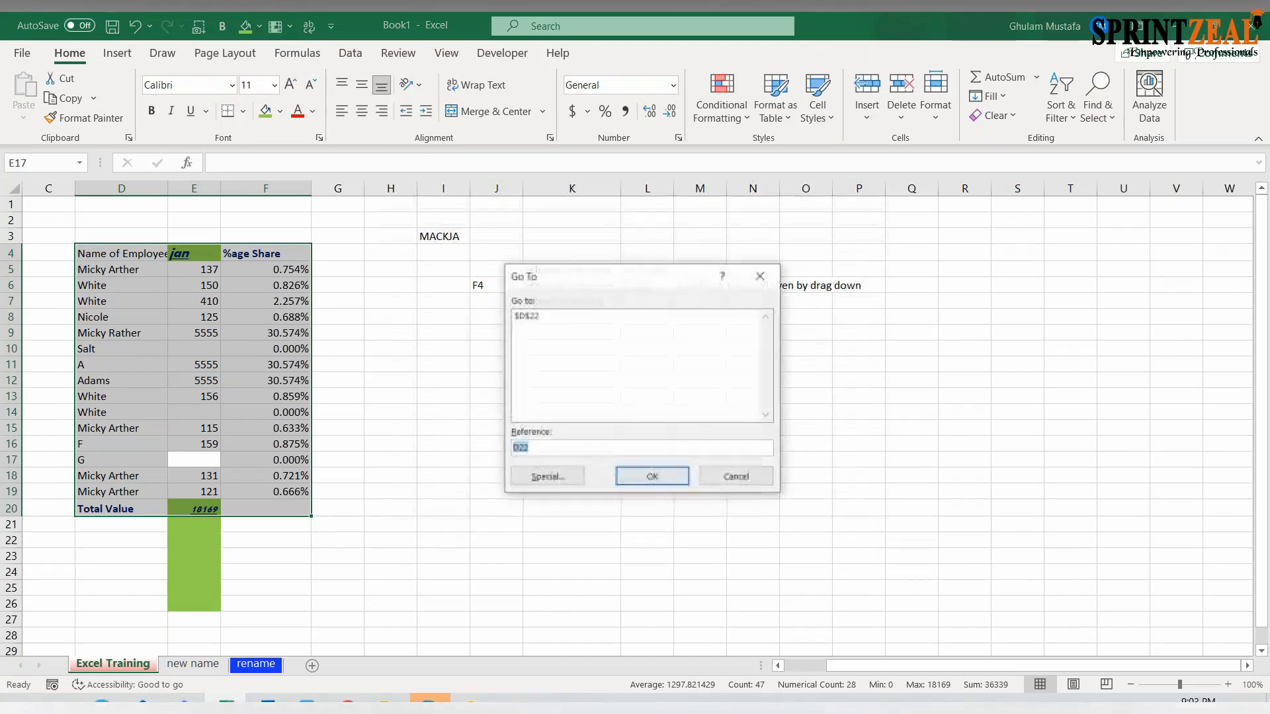
{"action": "left_click", "coordinate": [533, 476]}
{"action": "left_click", "coordinate": [538, 408]}
{"action": "left_click", "coordinate": [638, 504]}
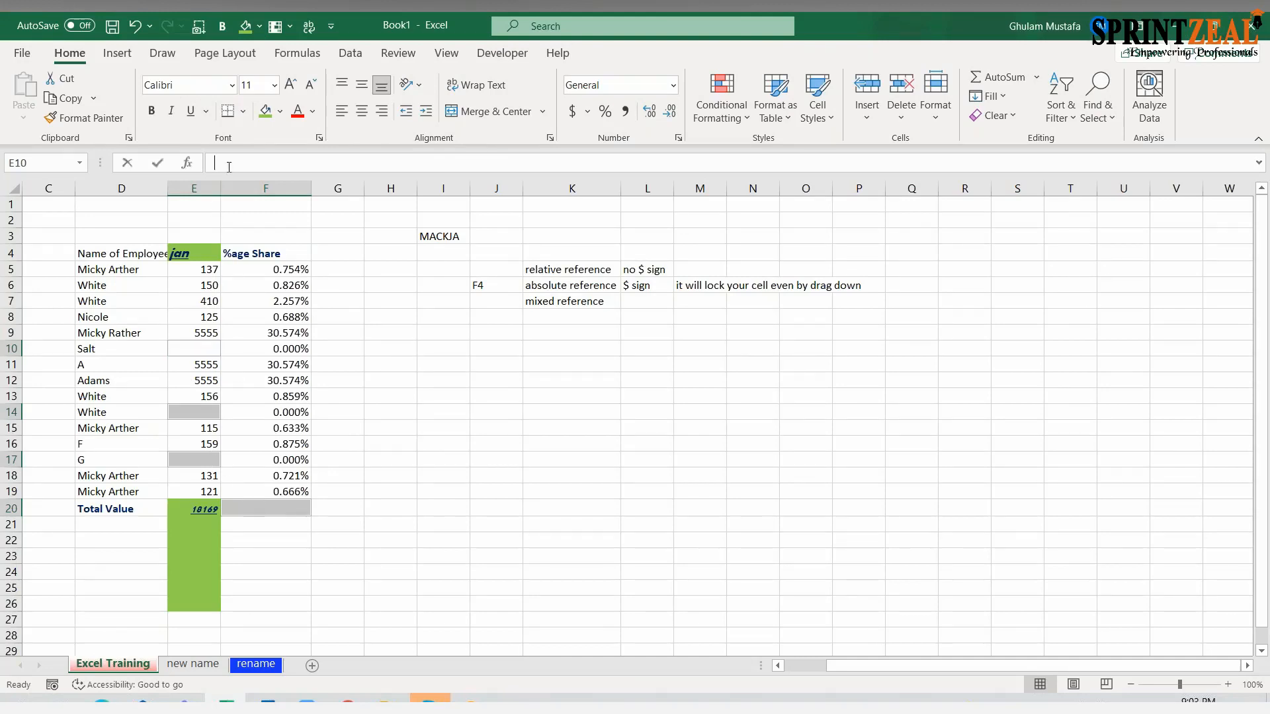
{"action": "type", "text": "0"}
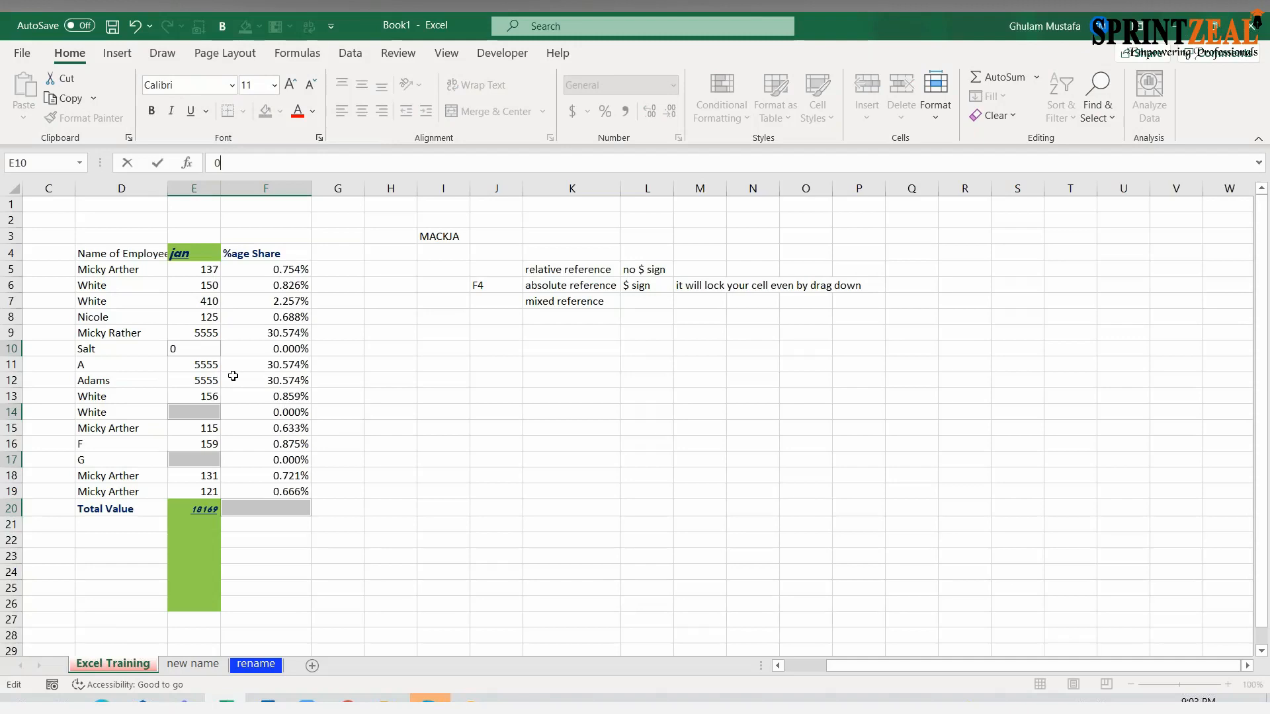
{"action": "key", "text": "Escape"}
Select the blank cells in the whole table with Go To Special and enter 0 in all of them at once.
{"action": "left_click", "coordinate": [265, 365]}
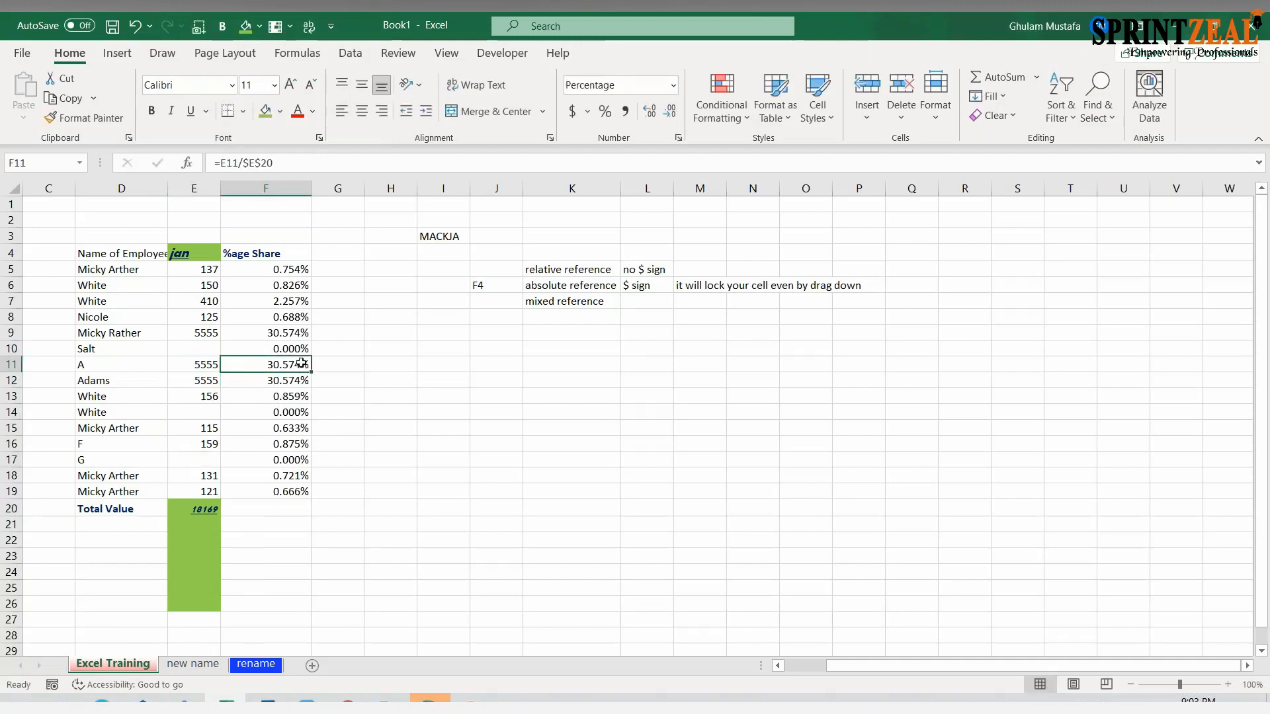
{"action": "key", "text": "ctrl+a"}
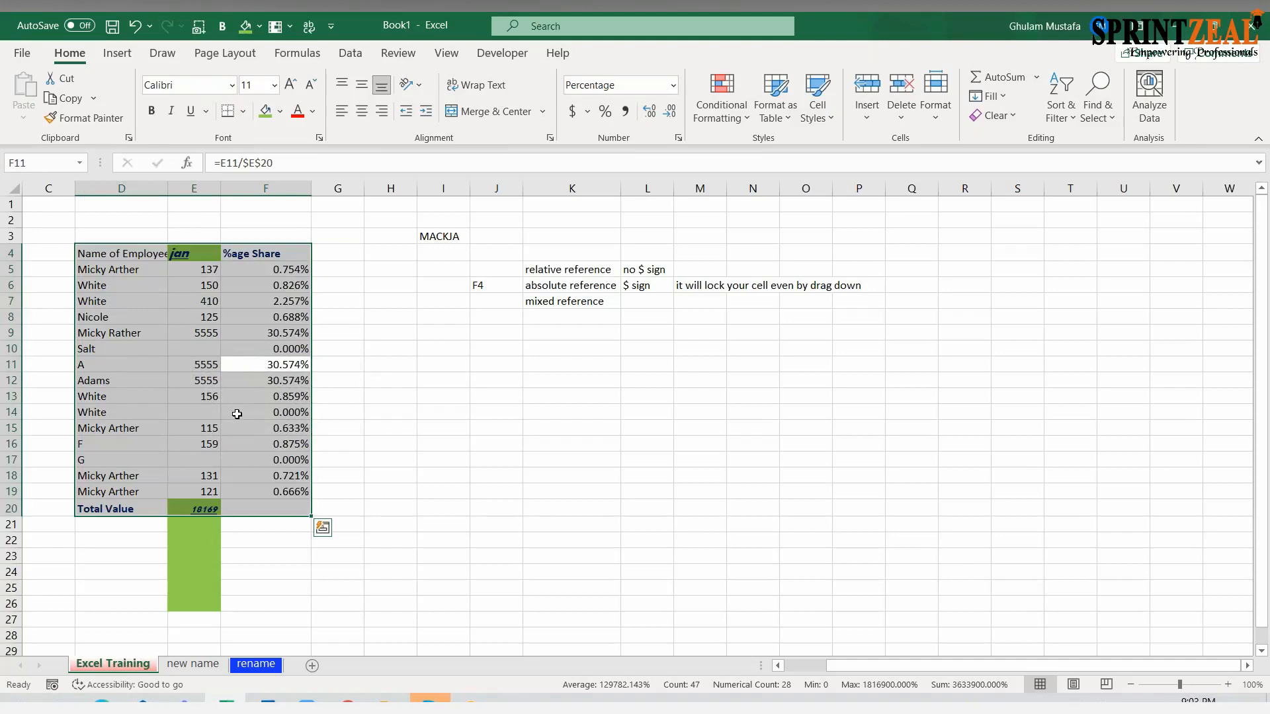
{"action": "key", "text": "ctrl+g"}
{"action": "left_click", "coordinate": [541, 476]}
{"action": "left_click", "coordinate": [539, 407]}
{"action": "left_click", "coordinate": [642, 503]}
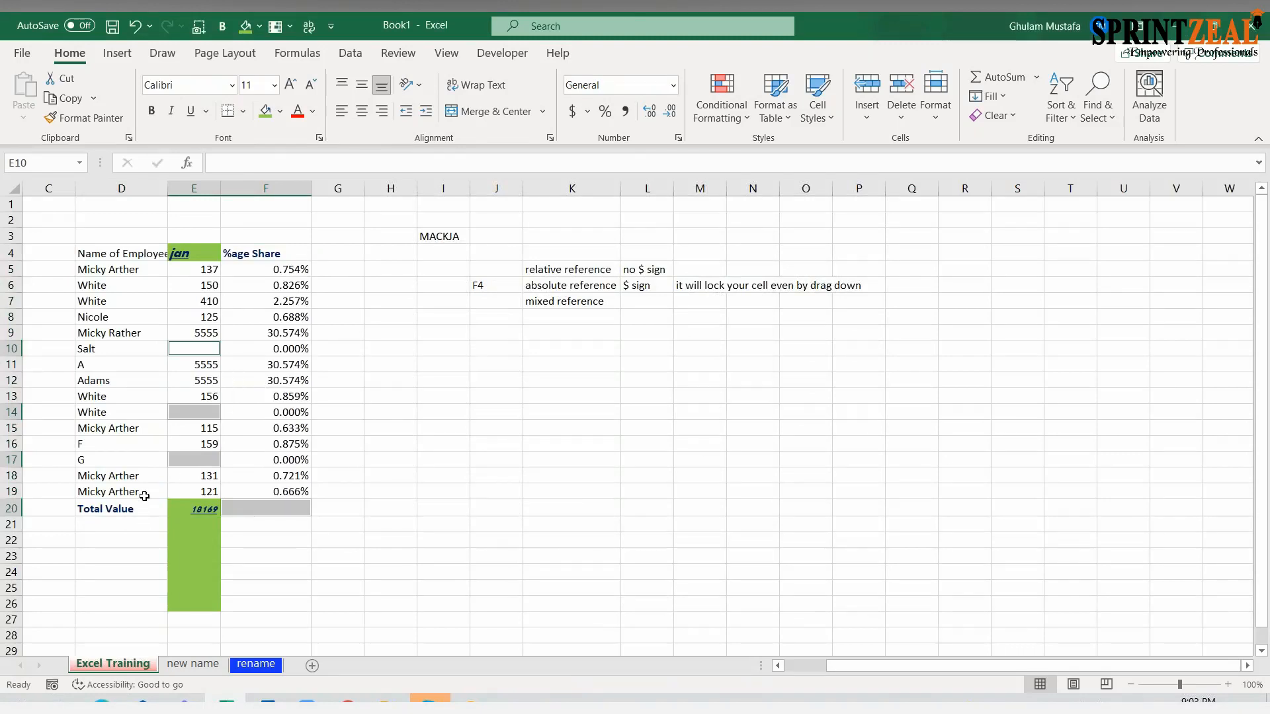
{"action": "left_click", "coordinate": [218, 156]}
{"action": "type", "text": "0"}
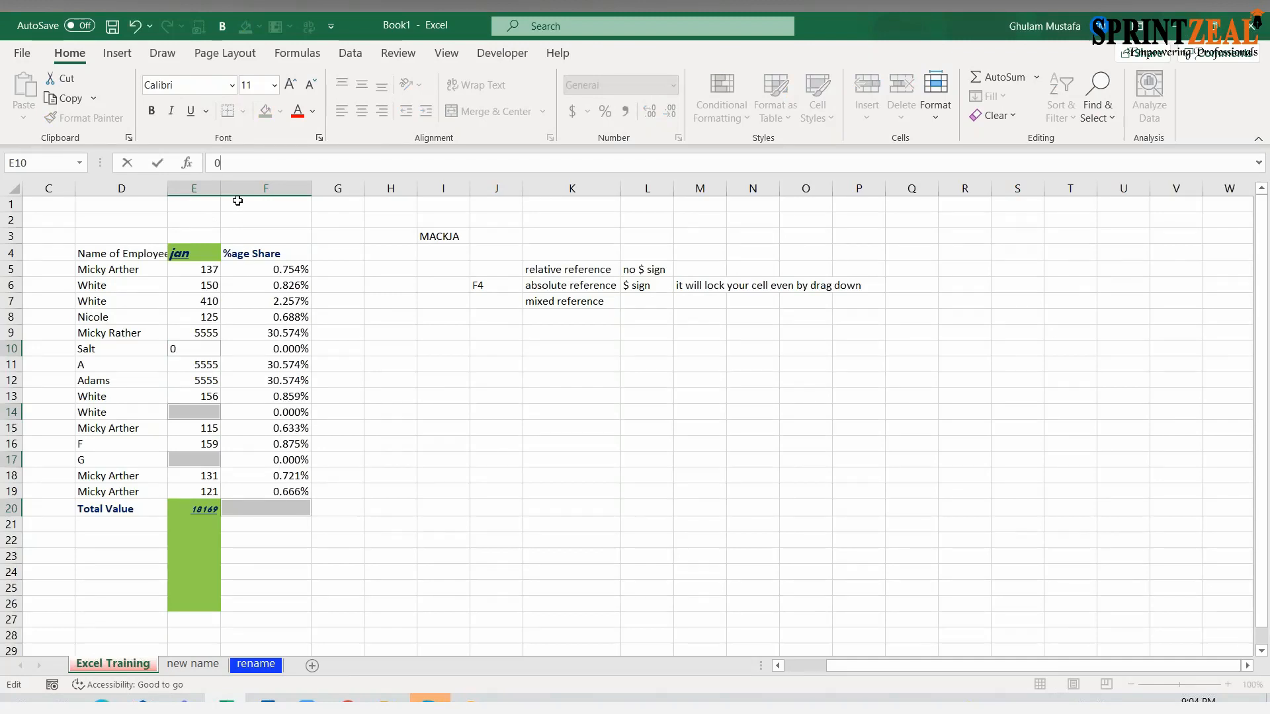
{"action": "key", "text": "ctrl+Return"}
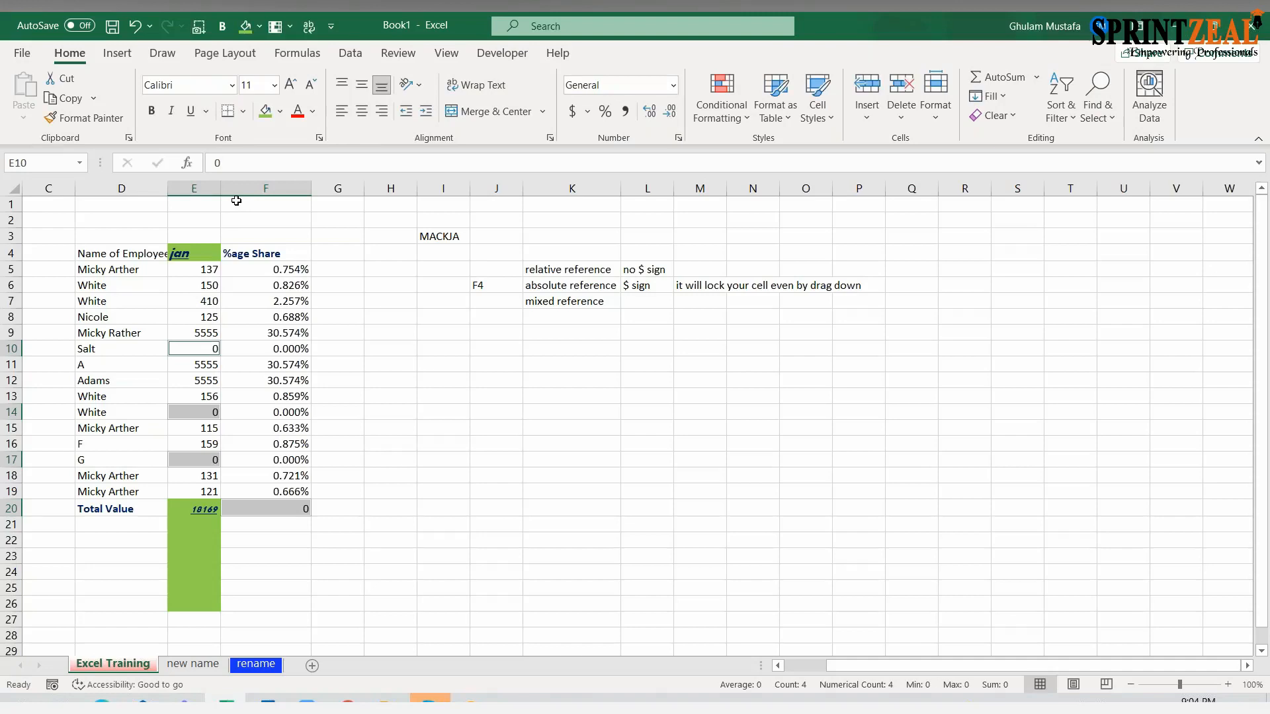
{"action": "left_click", "coordinate": [264, 318]}
Select all formula cells in the table with Go To Special and give them a gold fill.
{"action": "left_click", "coordinate": [258, 381]}
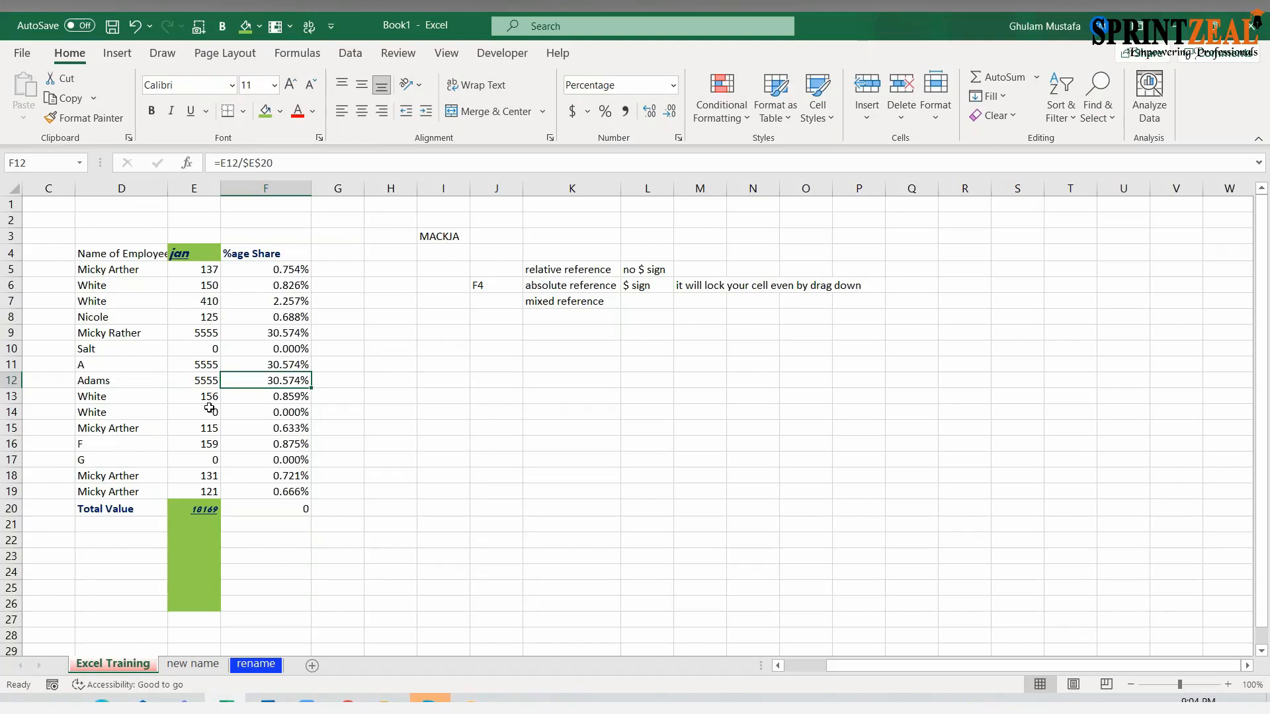
{"action": "key", "text": "ctrl+a"}
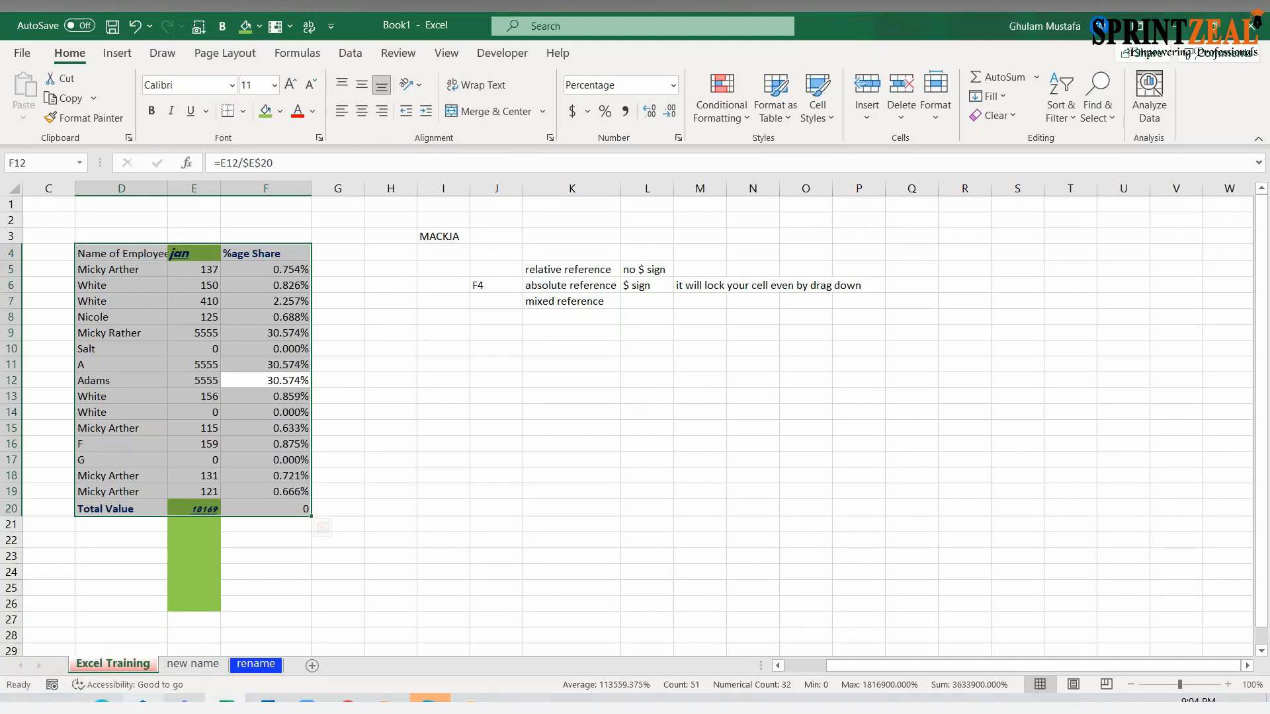
{"action": "mouse_move", "coordinate": [226, 699]}
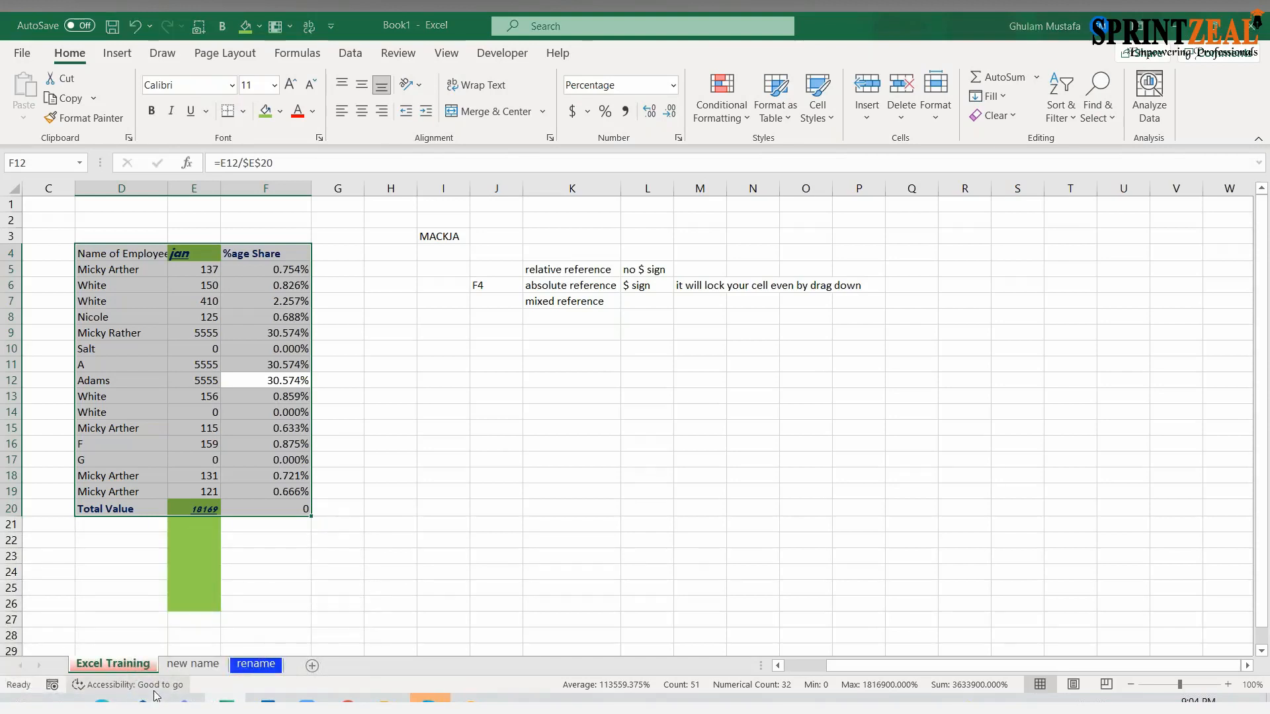
{"action": "key", "text": "F5"}
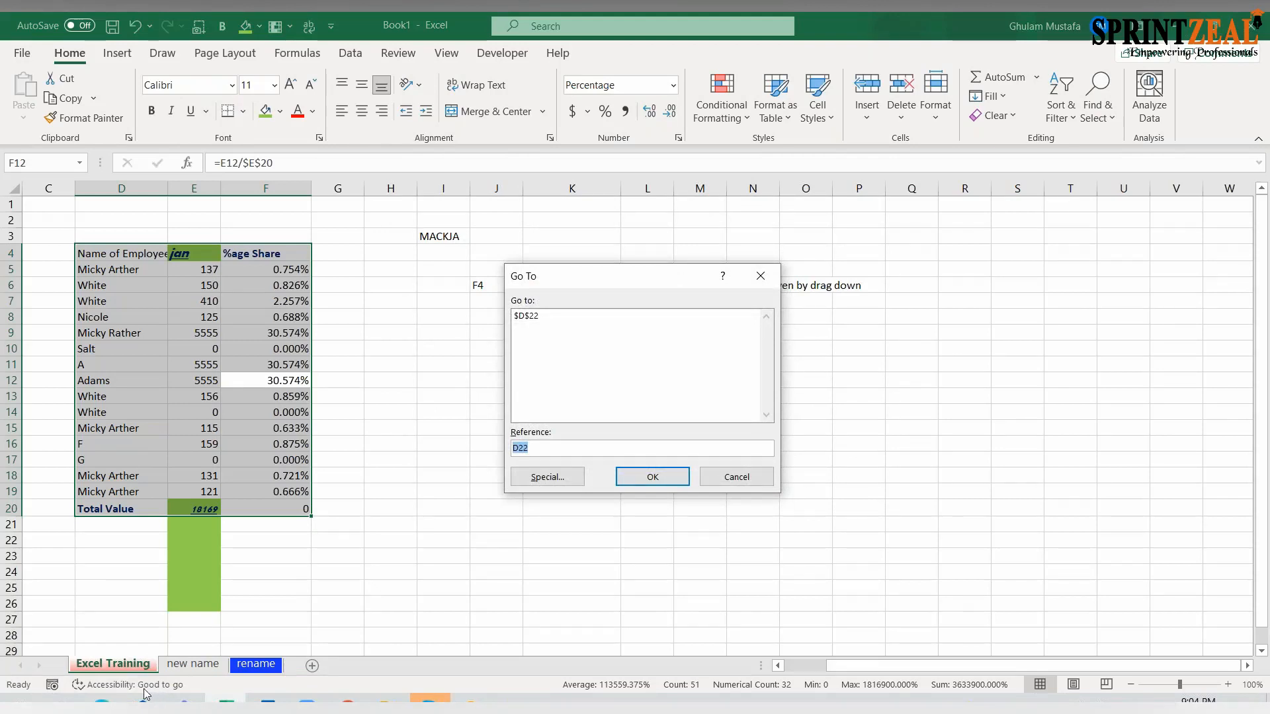
{"action": "left_click", "coordinate": [564, 486]}
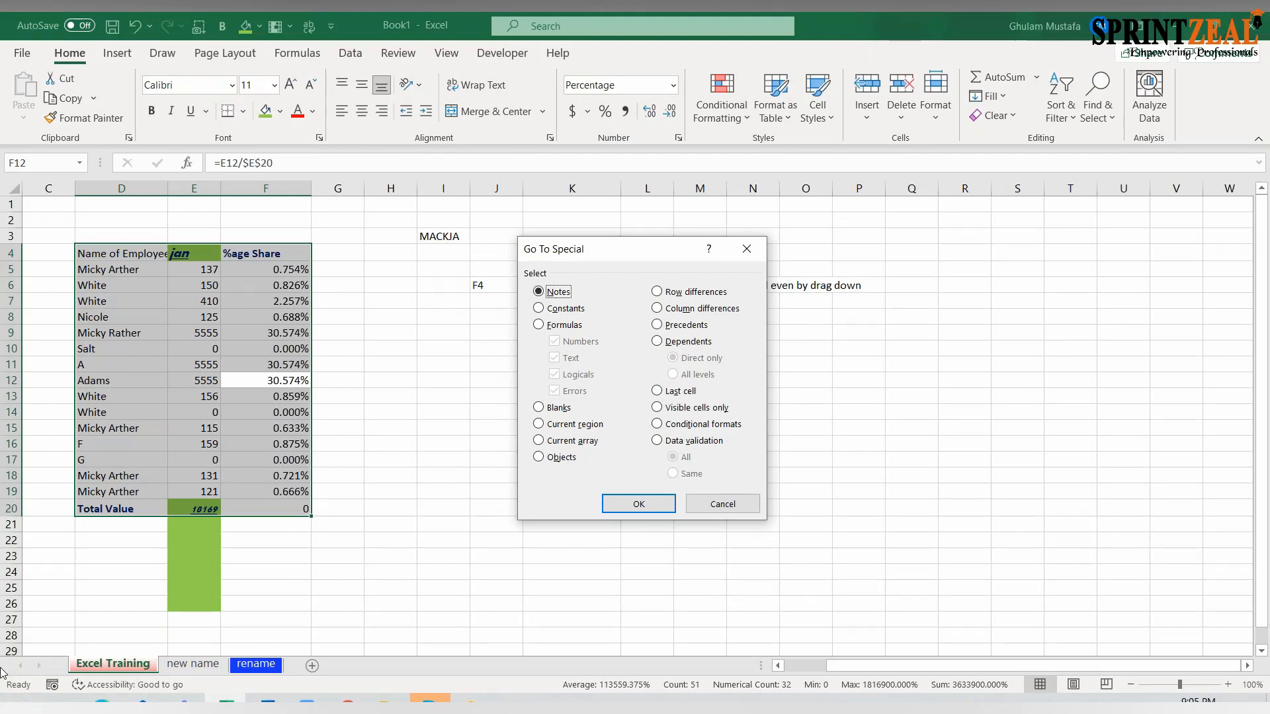
{"action": "left_click", "coordinate": [565, 327]}
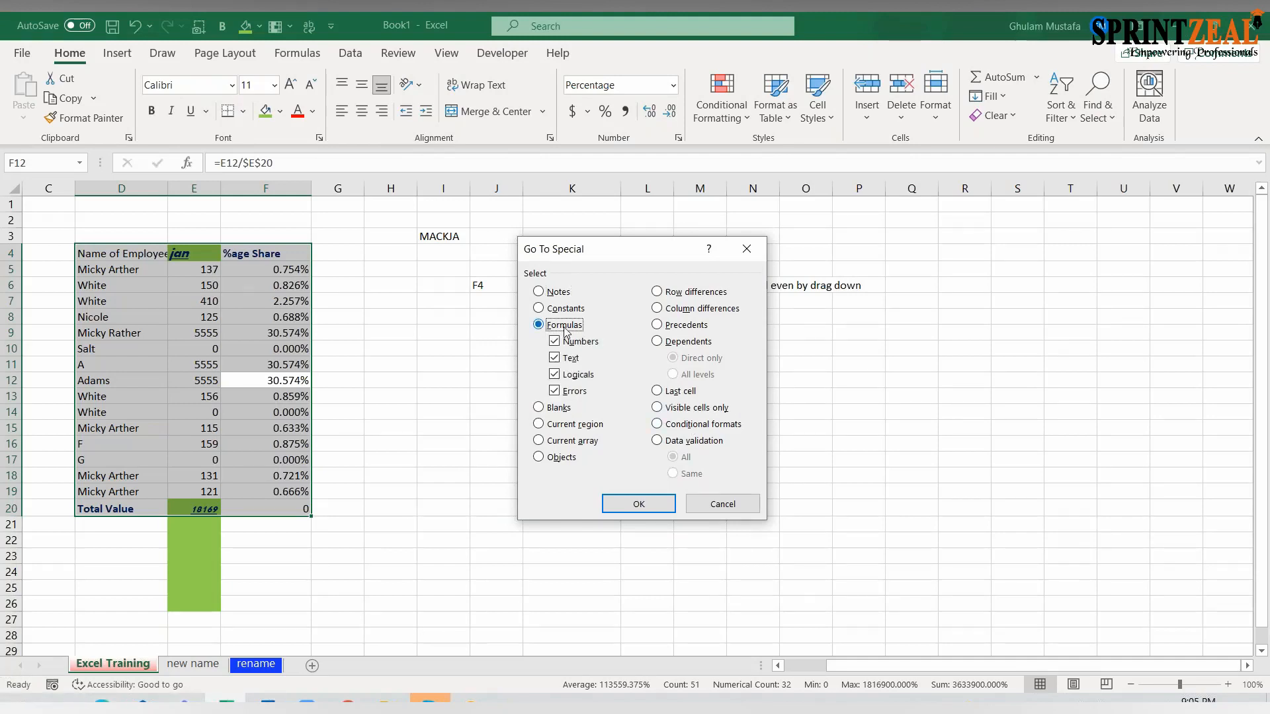
{"action": "left_click", "coordinate": [638, 504]}
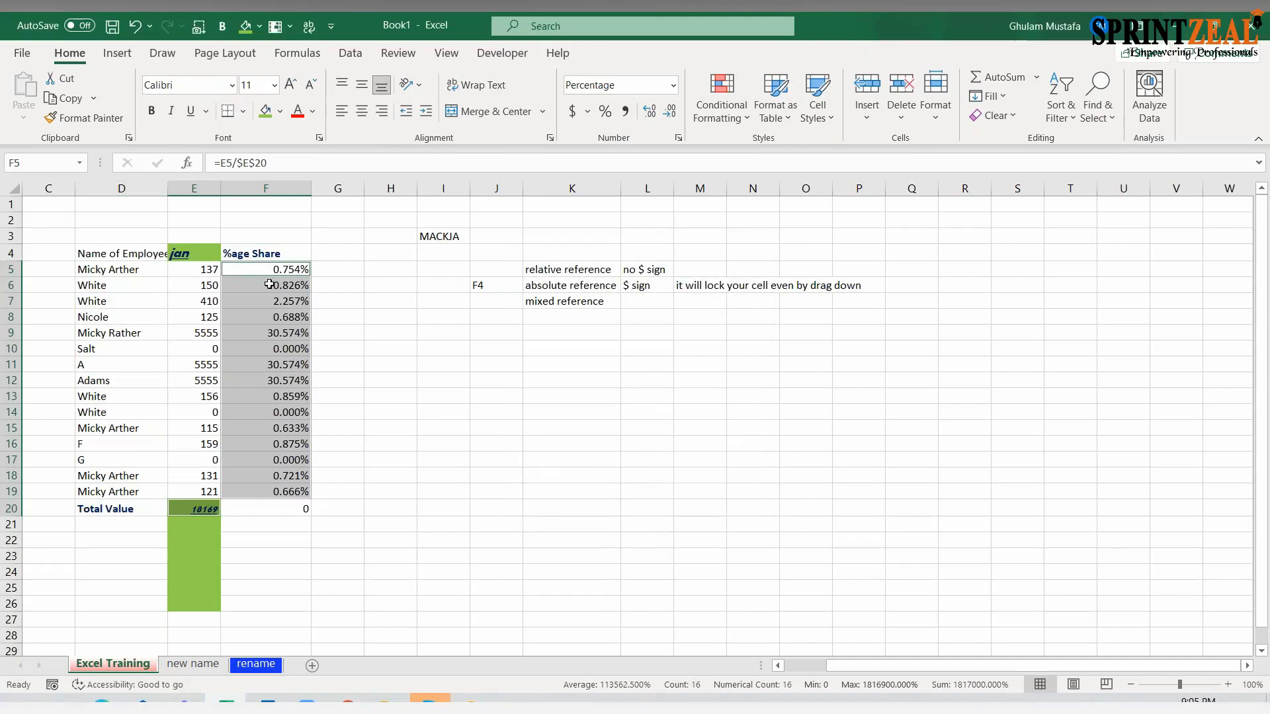
{"action": "left_click", "coordinate": [280, 111]}
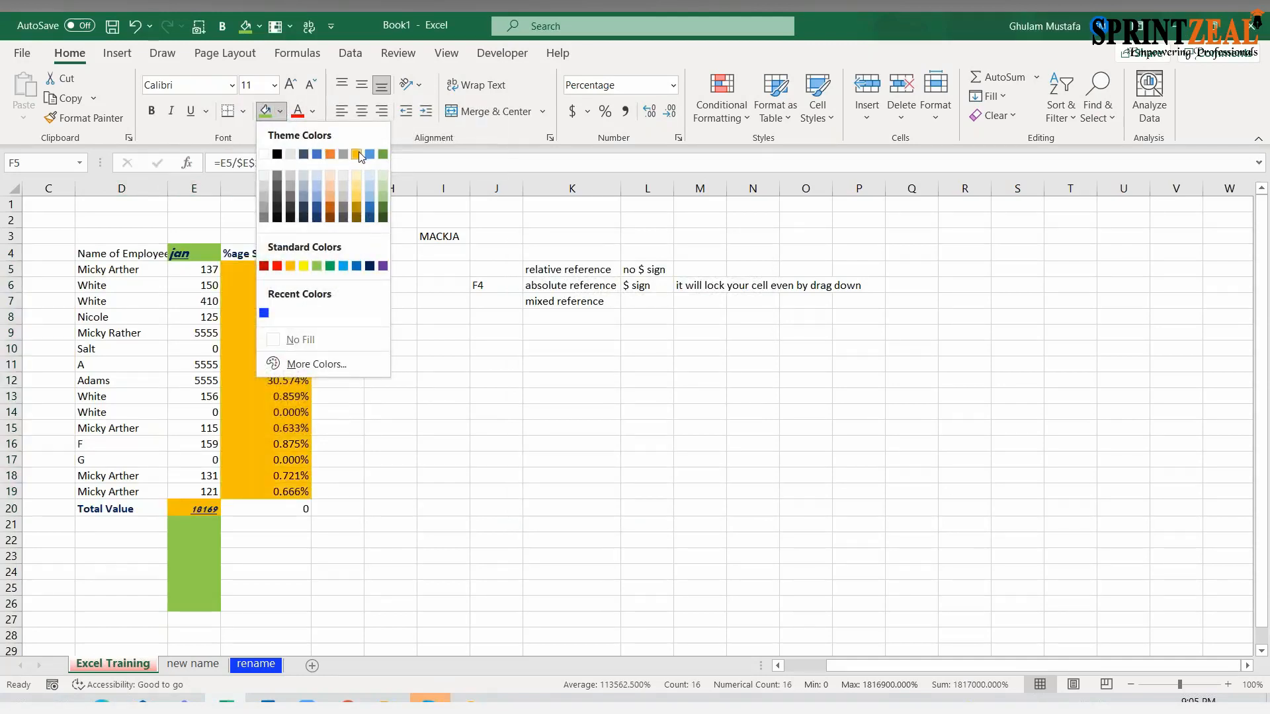
{"action": "left_click", "coordinate": [358, 153]}
{"action": "left_click", "coordinate": [308, 366]}
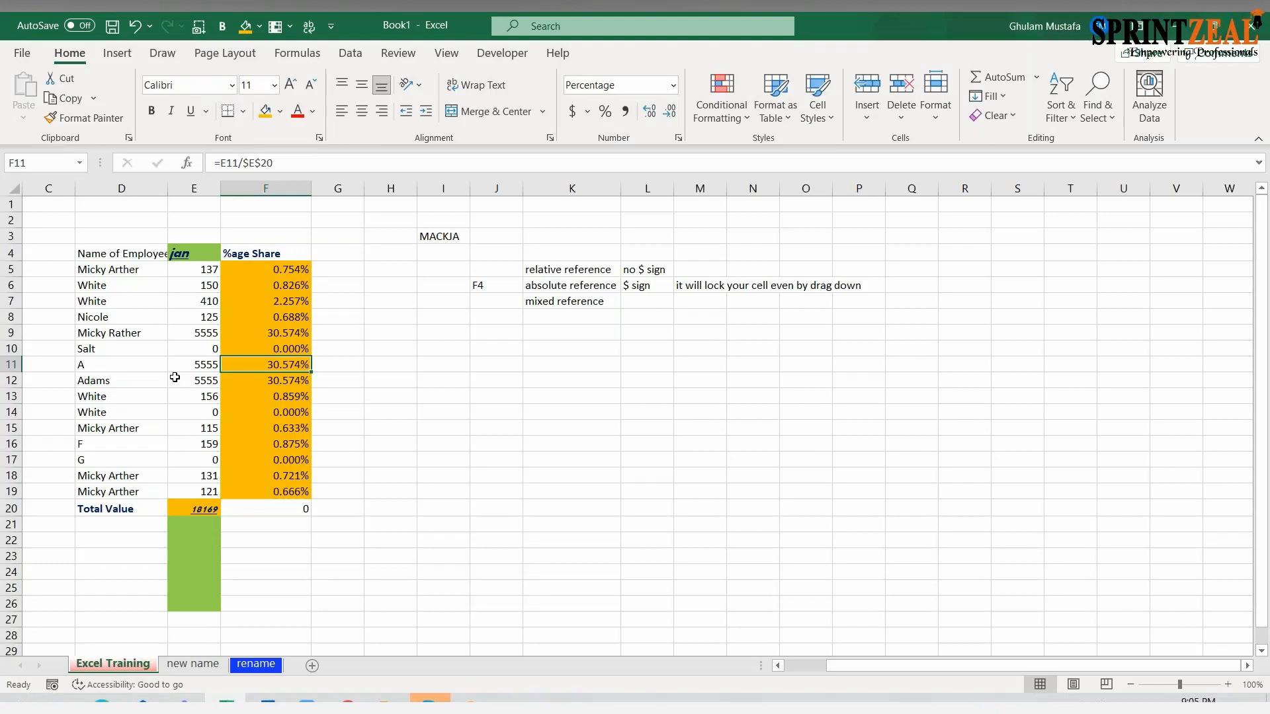
Select only the text constants in the table with Go To Special and change their font colour to red.
{"action": "key", "text": "ctrl+a"}
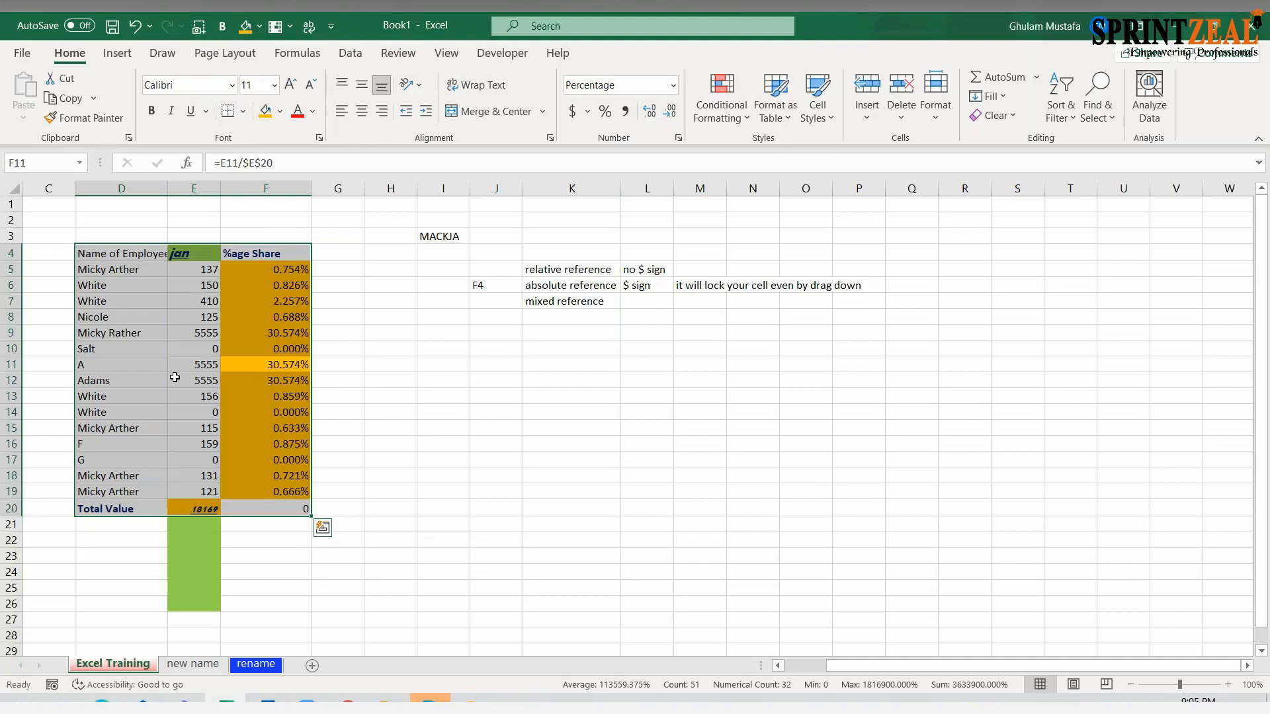
{"action": "key", "text": "F5"}
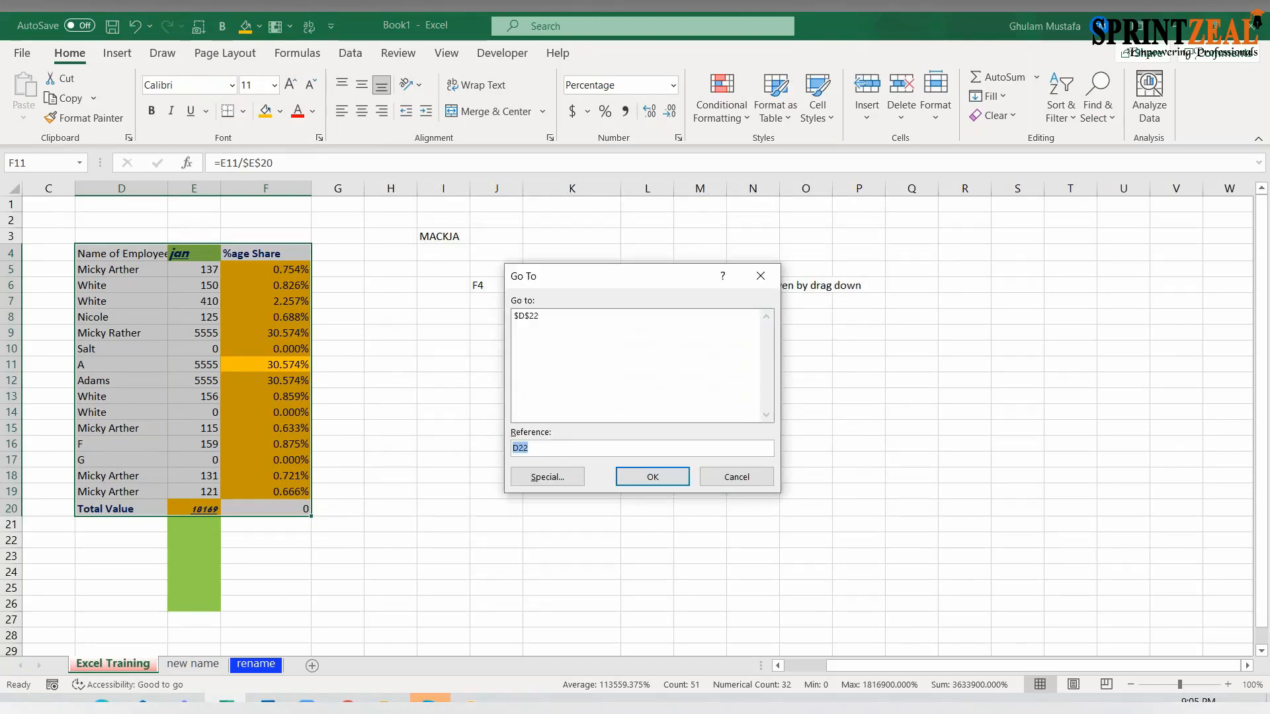
{"action": "left_click", "coordinate": [548, 477]}
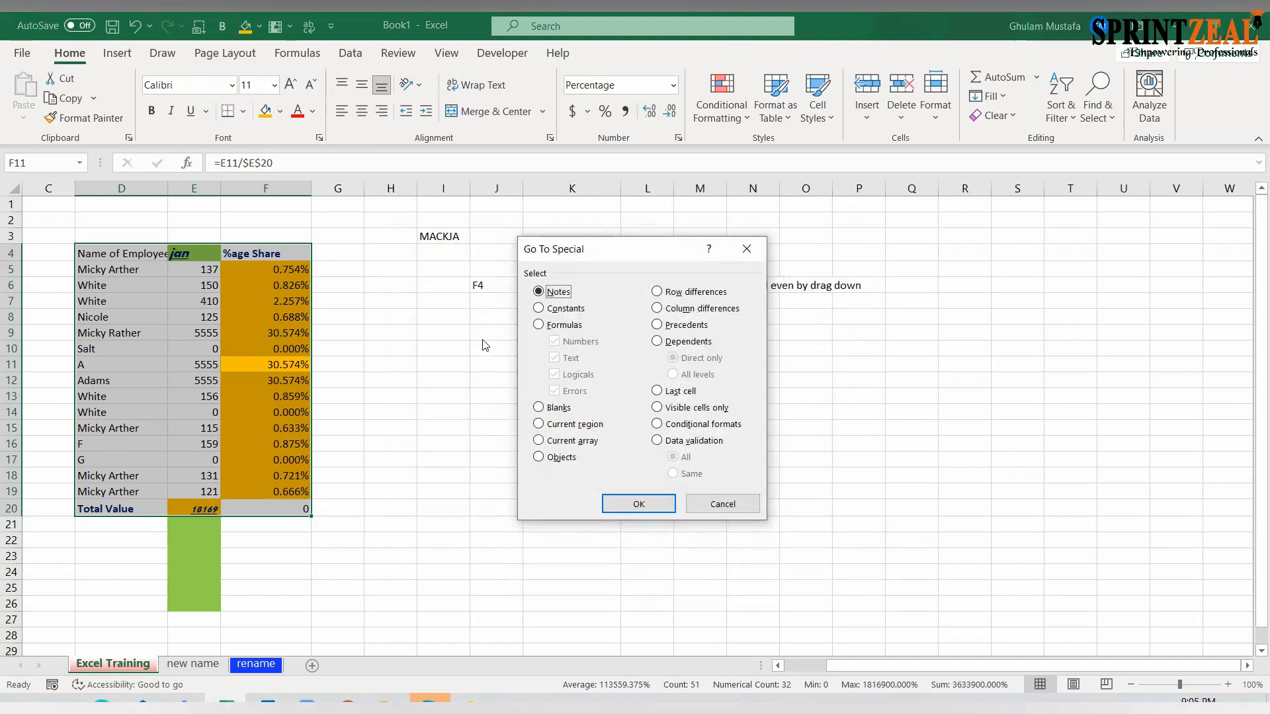
{"action": "left_click", "coordinate": [541, 308]}
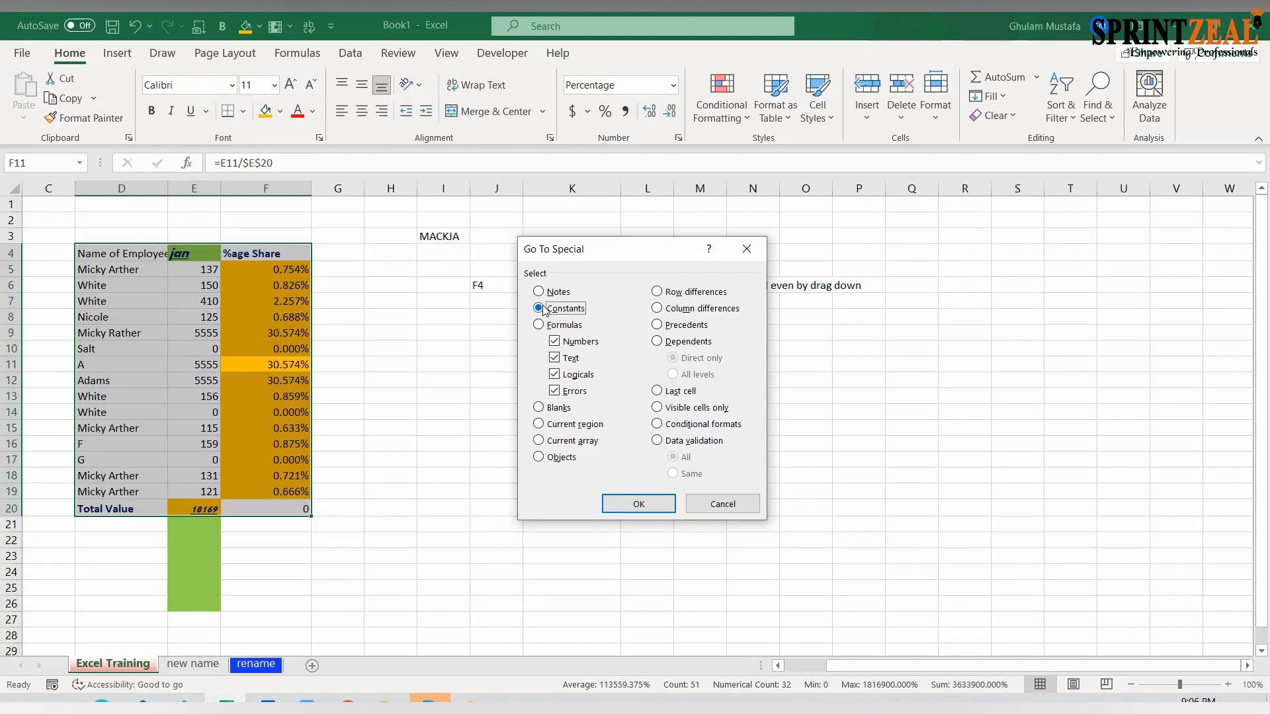
{"action": "left_click", "coordinate": [555, 341]}
{"action": "left_click", "coordinate": [554, 374]}
{"action": "left_click", "coordinate": [554, 391]}
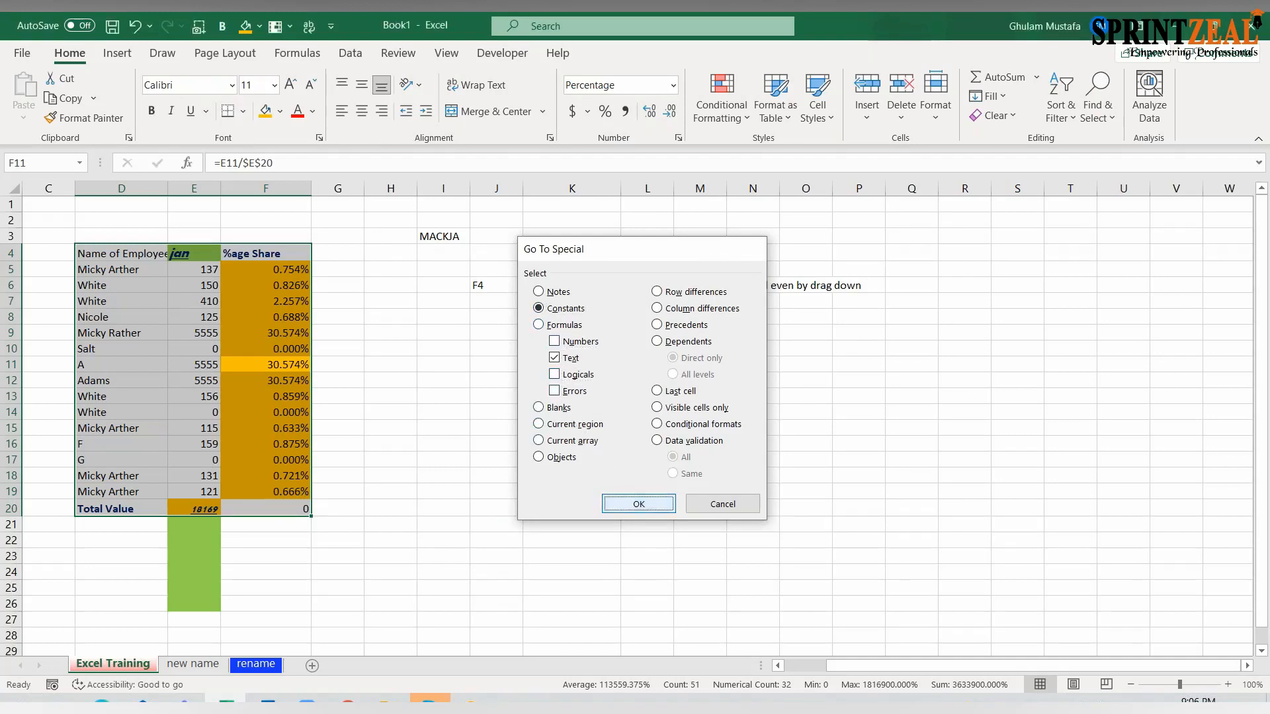
{"action": "left_click", "coordinate": [638, 504]}
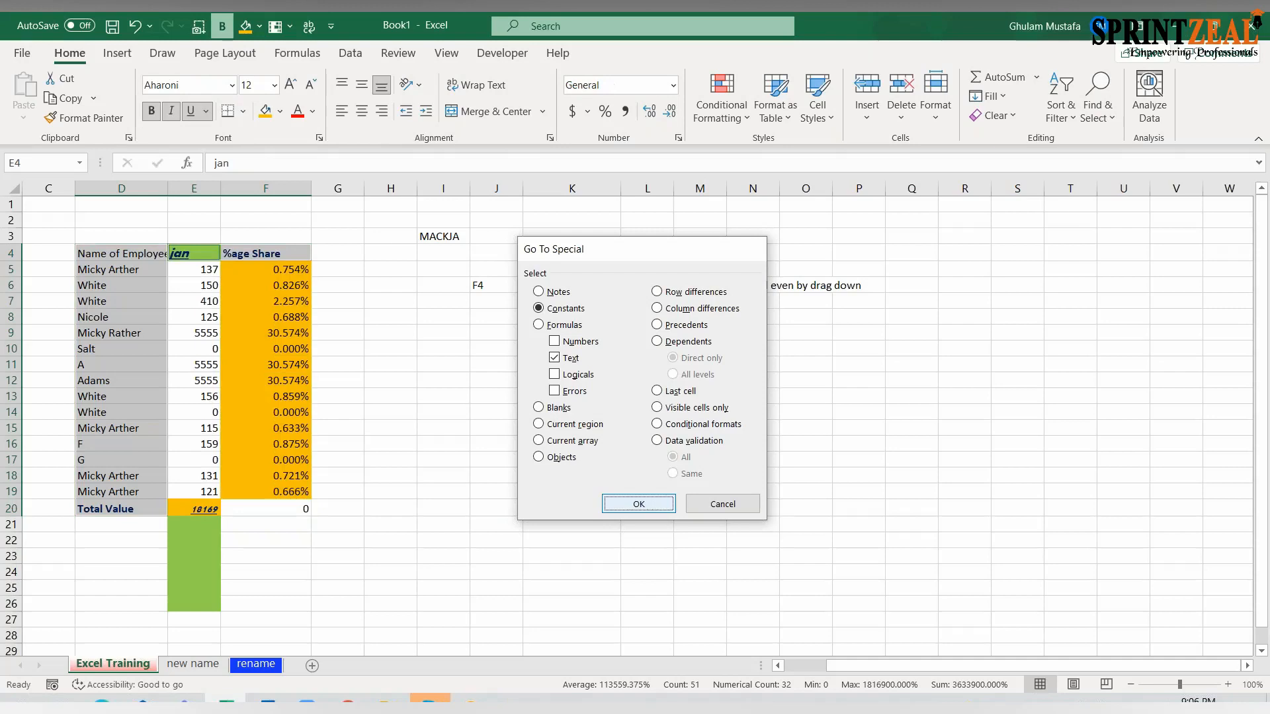
{"action": "left_click", "coordinate": [265, 263]}
{"action": "left_click", "coordinate": [207, 285]}
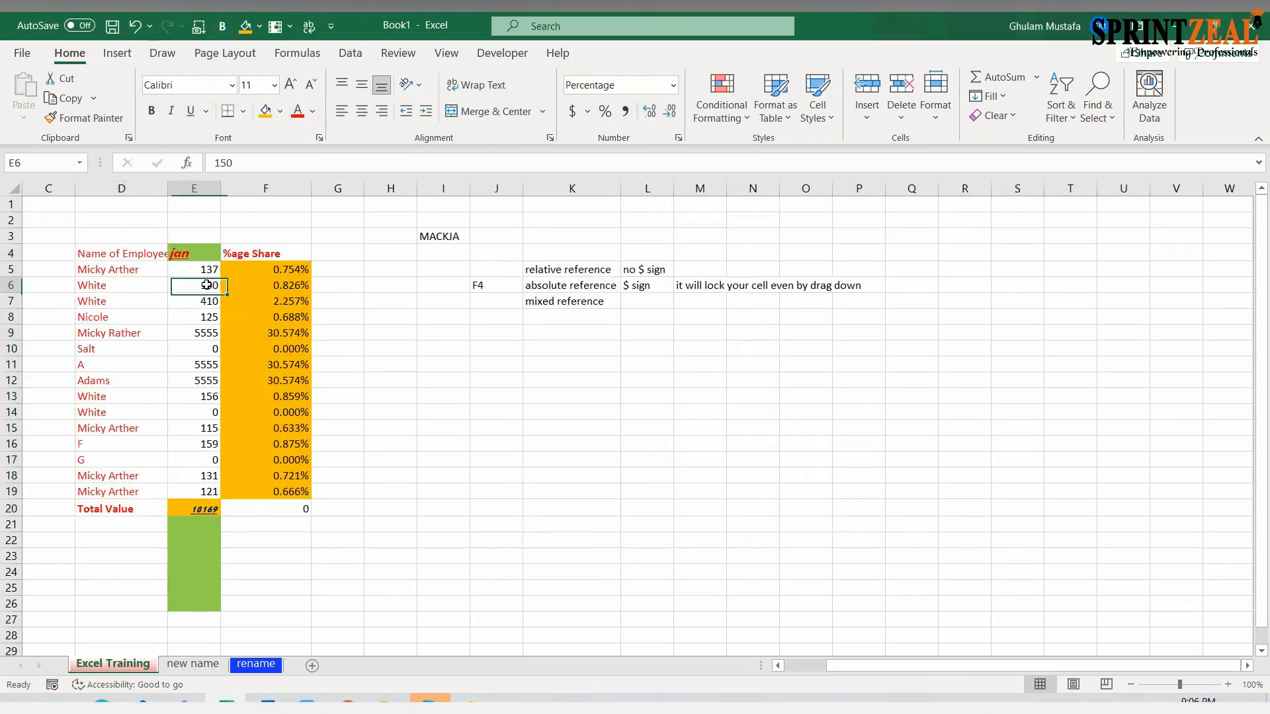
{"action": "left_click", "coordinate": [205, 345]}
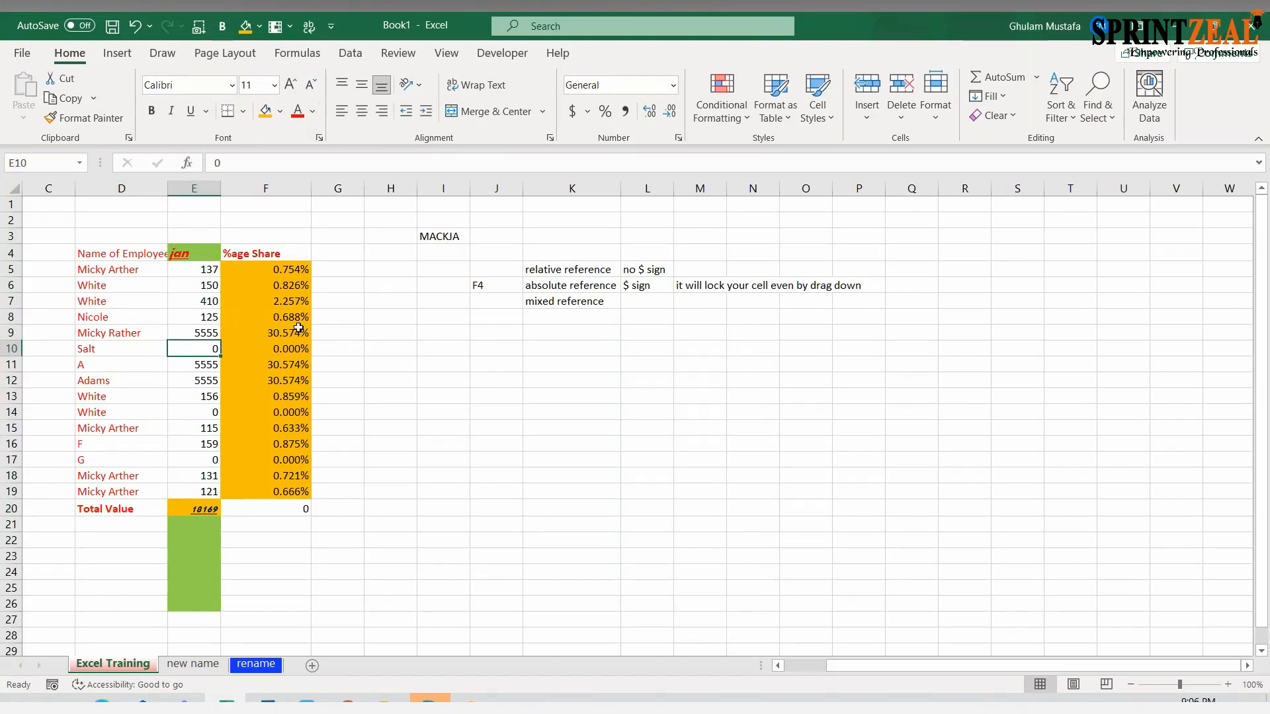
Copy the plain formatting of cell I3 (MACKJA) onto the jan header in E4 with Format Painter.
{"action": "left_click", "coordinate": [205, 252]}
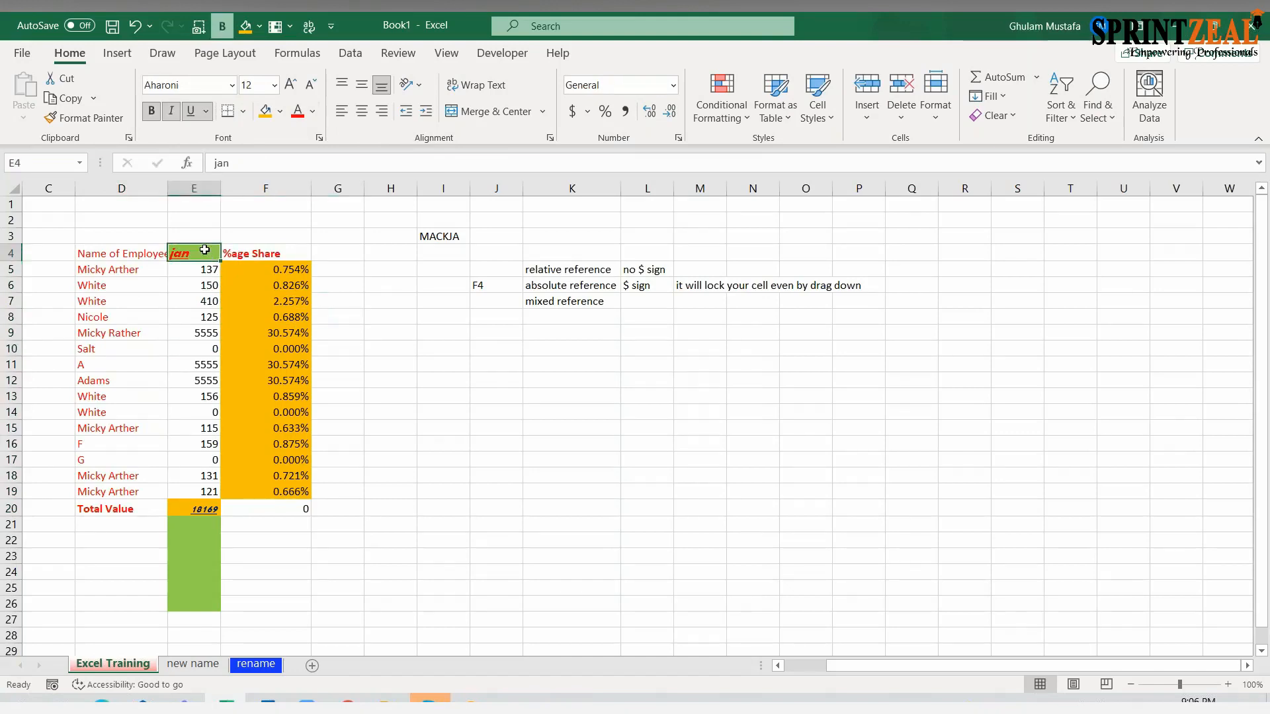
{"action": "left_click", "coordinate": [490, 285]}
{"action": "left_click", "coordinate": [207, 255]}
{"action": "left_click", "coordinate": [427, 233]}
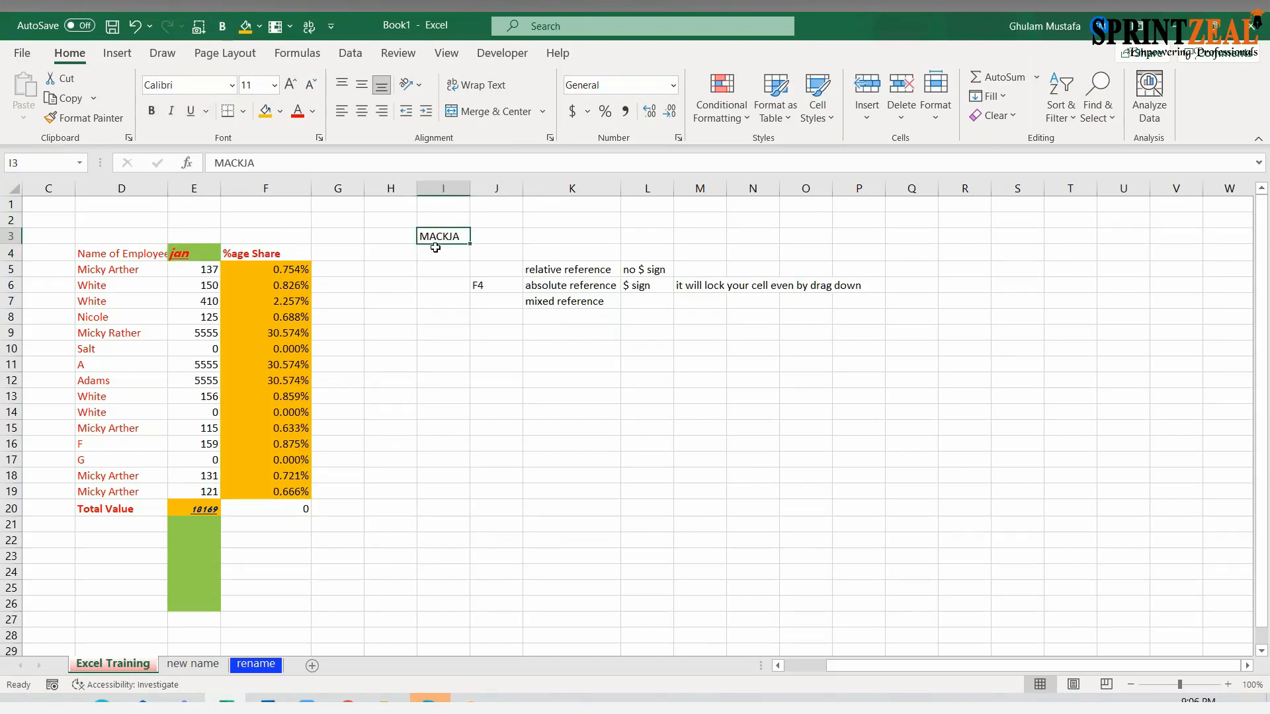
{"action": "left_click", "coordinate": [102, 123]}
{"action": "left_click", "coordinate": [184, 248]}
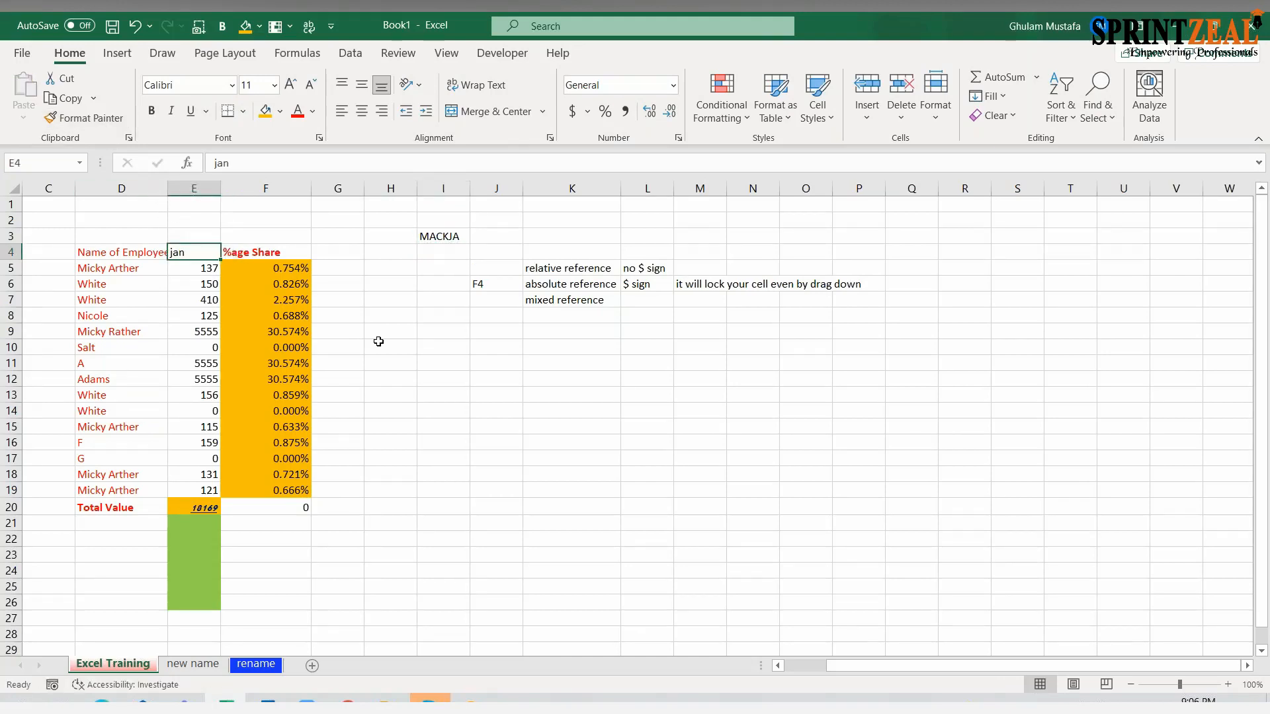
AutoFit the width of column D to the Name of Employees header.
{"action": "left_click", "coordinate": [496, 347]}
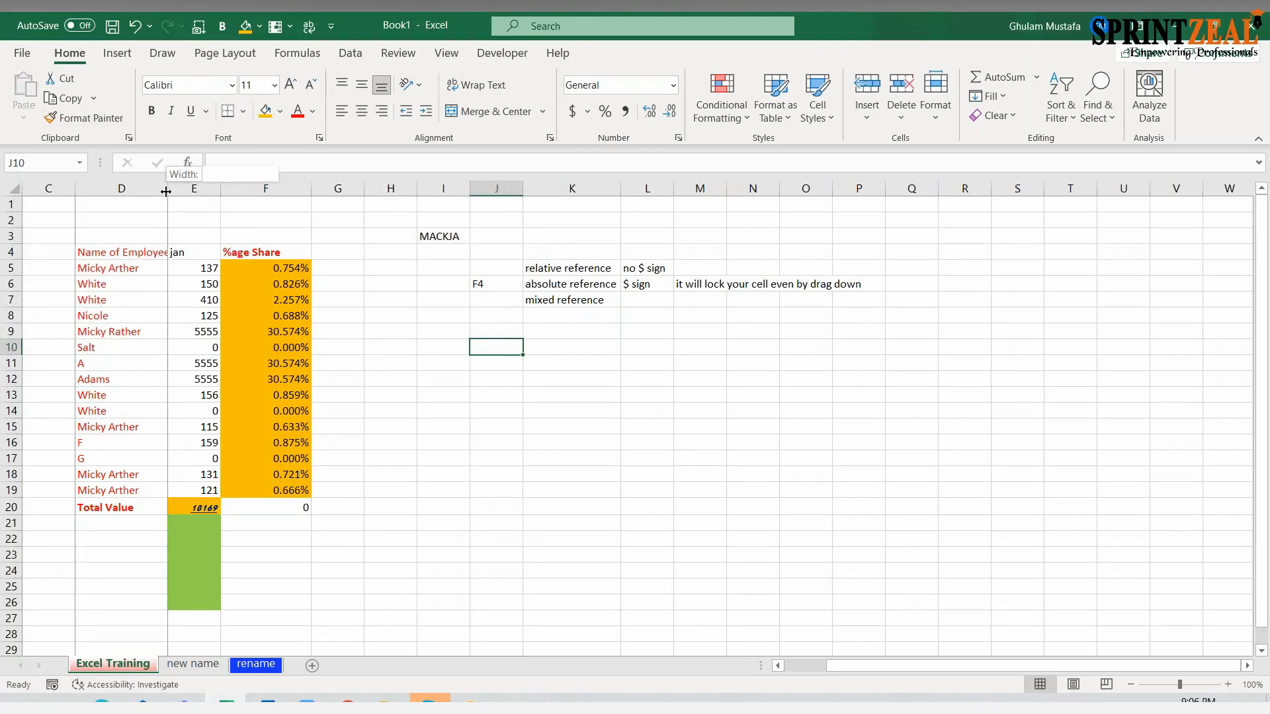
{"action": "double_click", "coordinate": [166, 191]}
{"action": "left_click", "coordinate": [309, 275]}
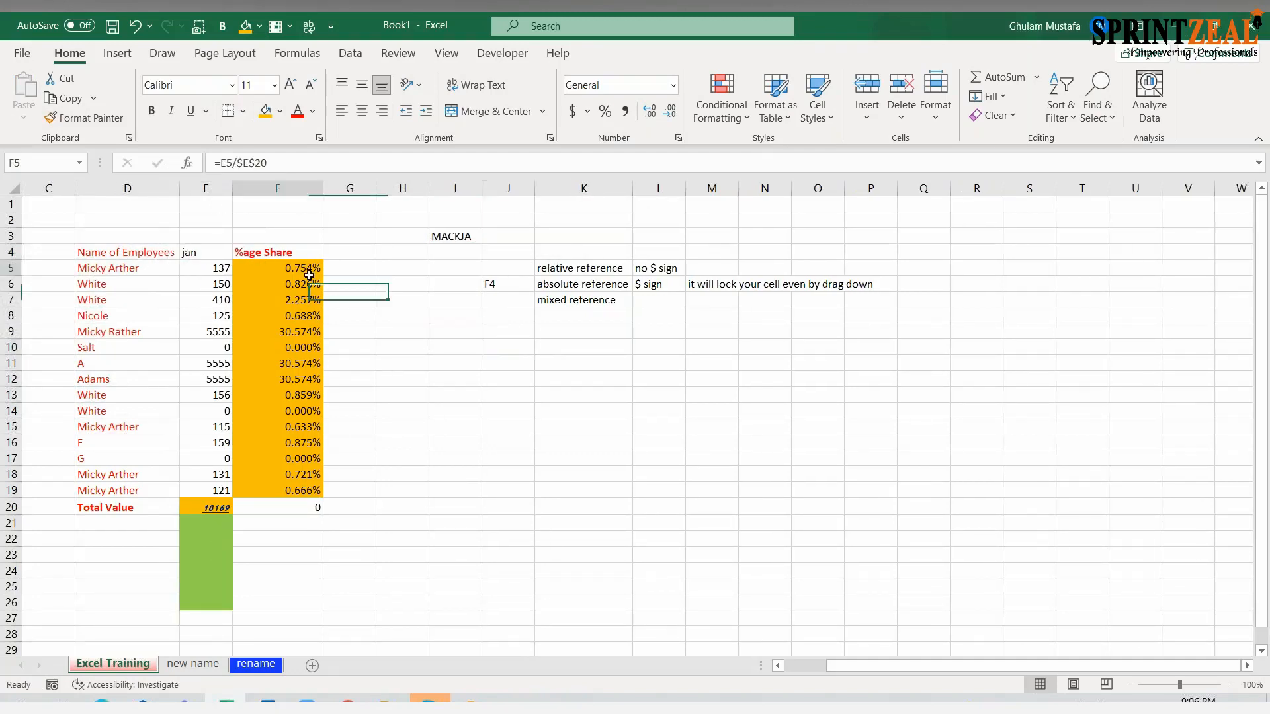
{"action": "left_click", "coordinate": [413, 334]}
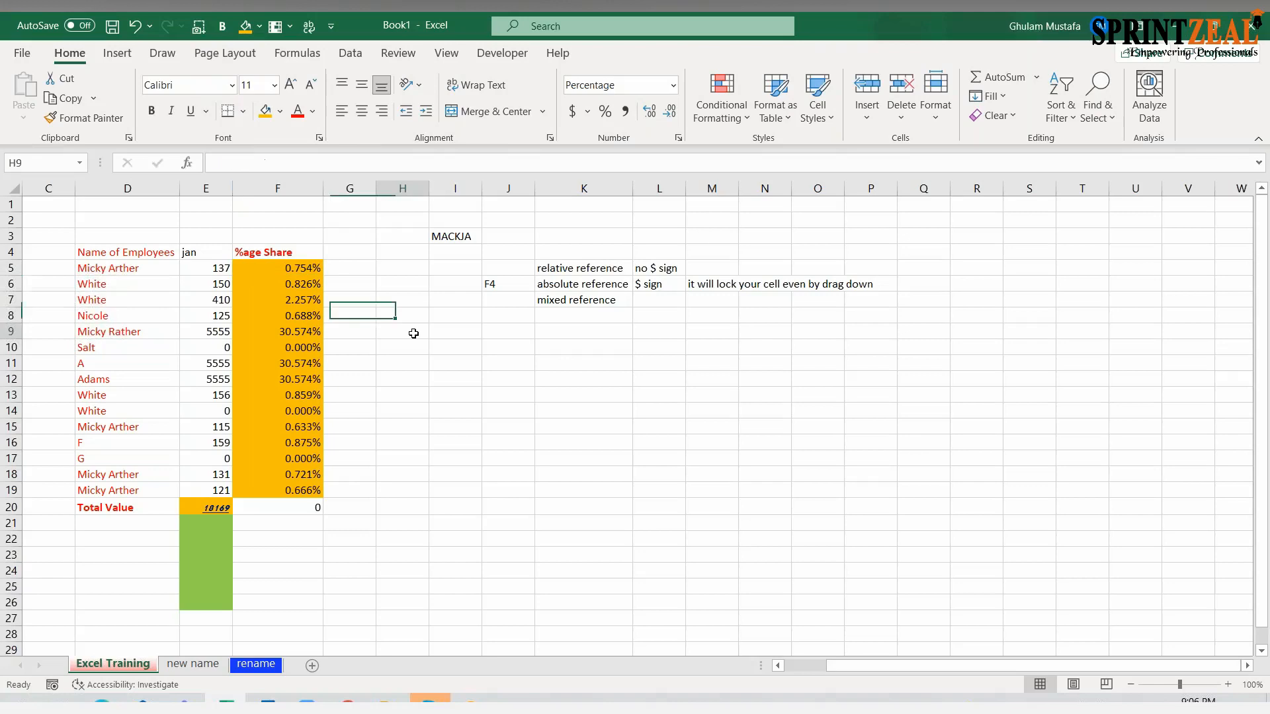
Try clearing both contents and formatting from the %age Share cells F5:F19, and undo the clearing.
{"action": "left_click", "coordinate": [308, 271]}
{"action": "left_click_drag", "start_coordinate": [307, 271], "coordinate": [311, 490]}
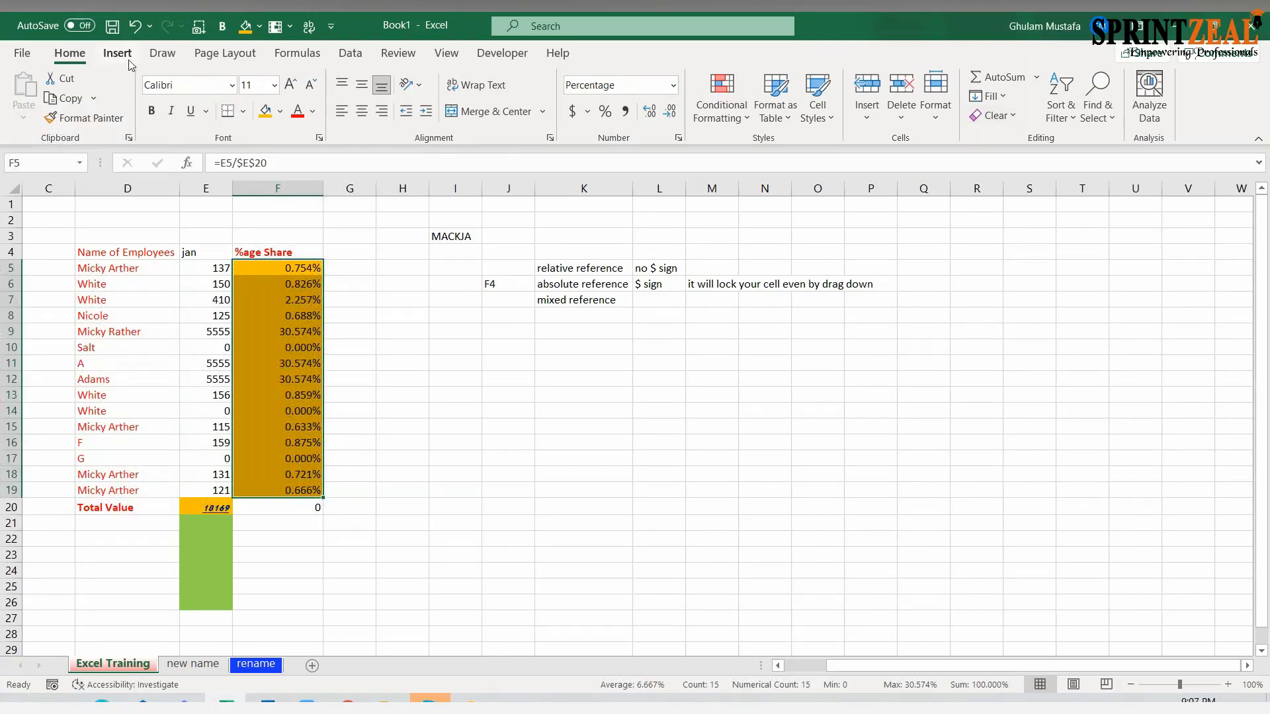
{"action": "left_click", "coordinate": [1016, 126]}
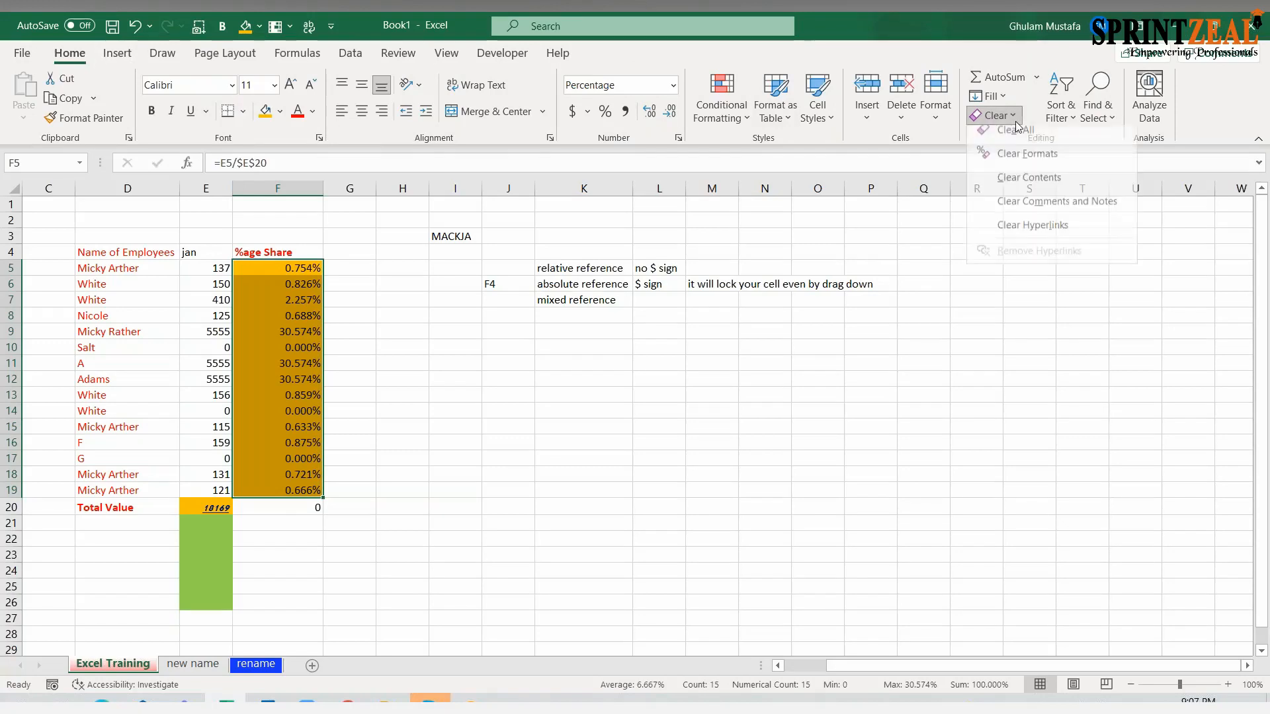
{"action": "key", "text": "Escape"}
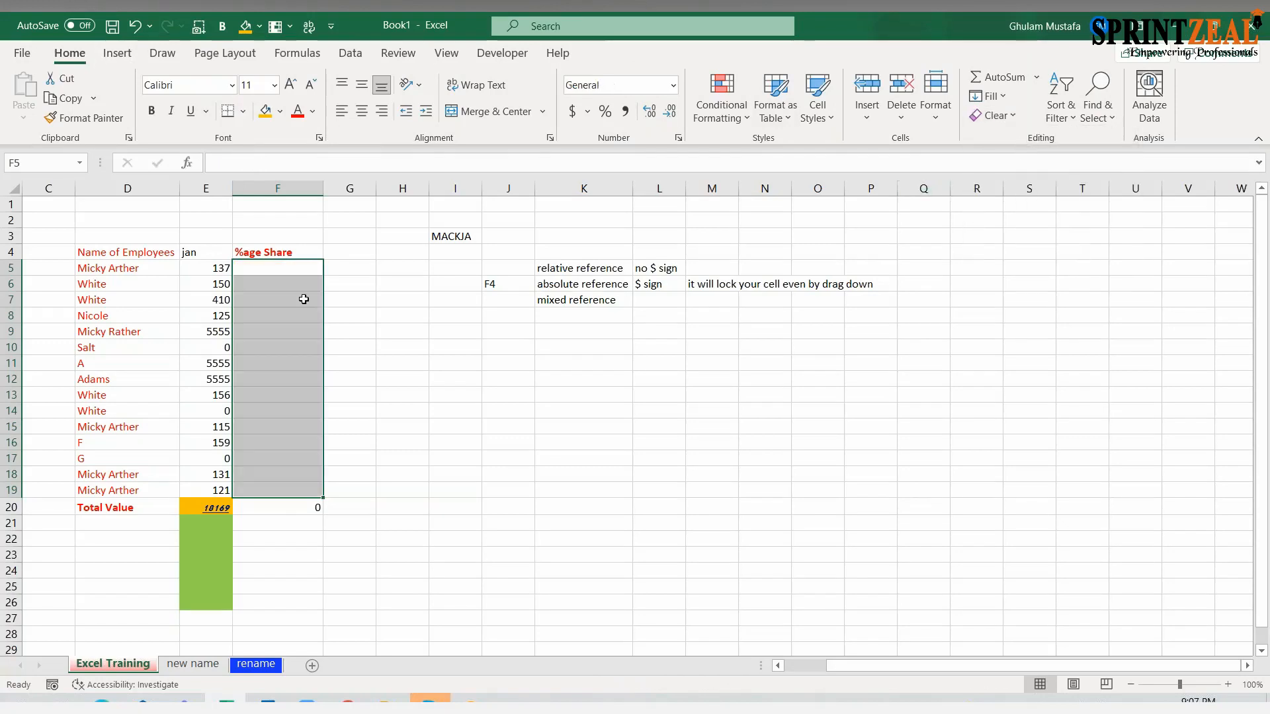
{"action": "left_click", "coordinate": [135, 26]}
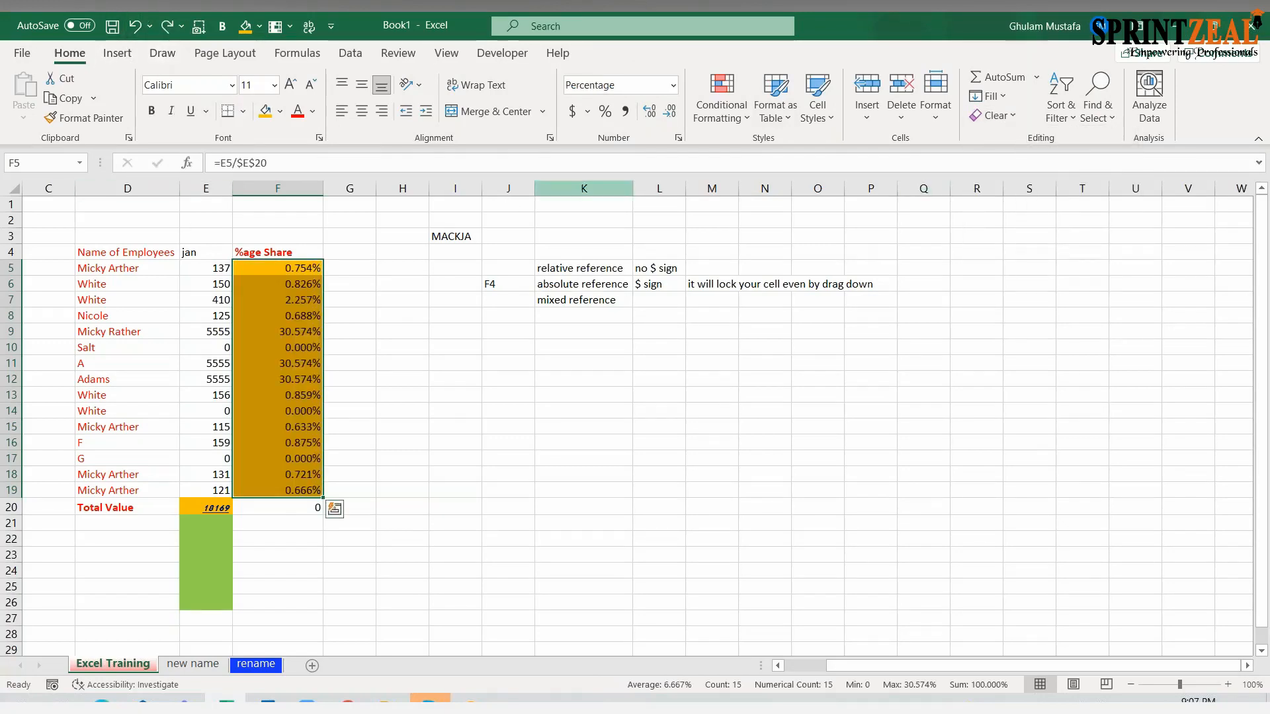
Clear only the formats of the %age Share cells F5:F19 and format them as Percentage with 0 decimal places.
{"action": "left_click", "coordinate": [994, 115]}
{"action": "left_click", "coordinate": [1028, 162]}
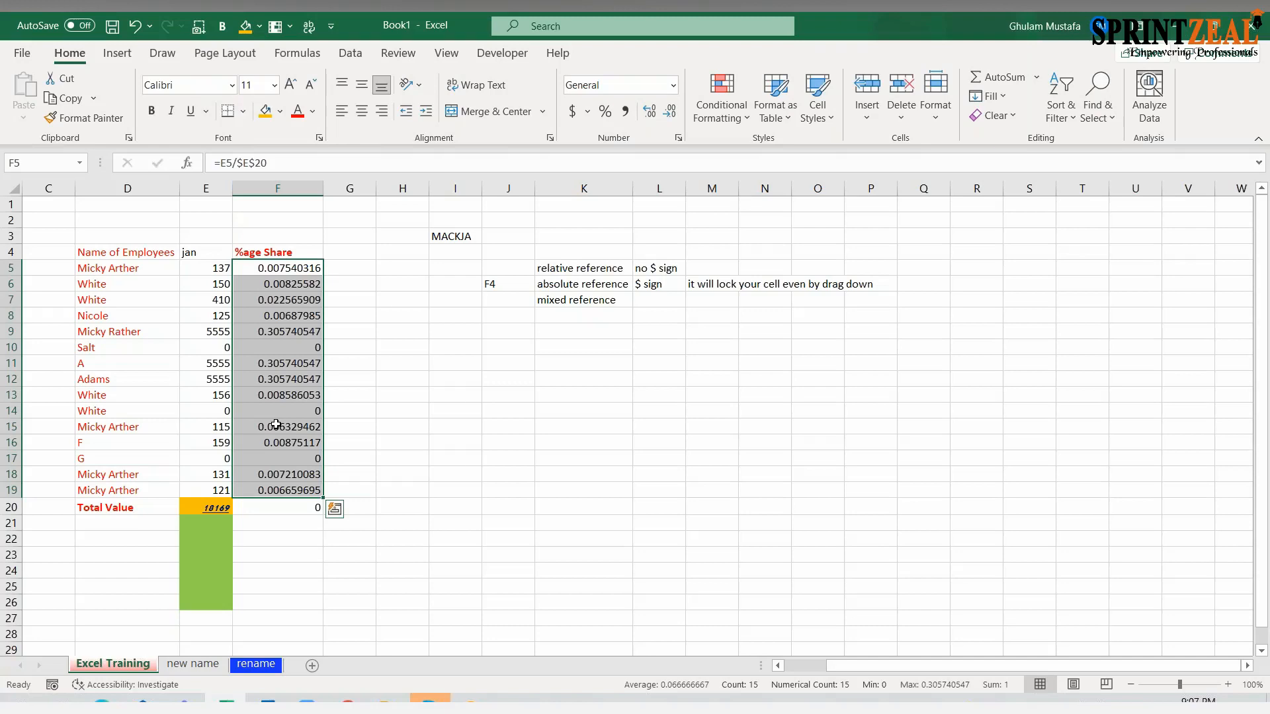
{"action": "key", "text": "ctrl+1"}
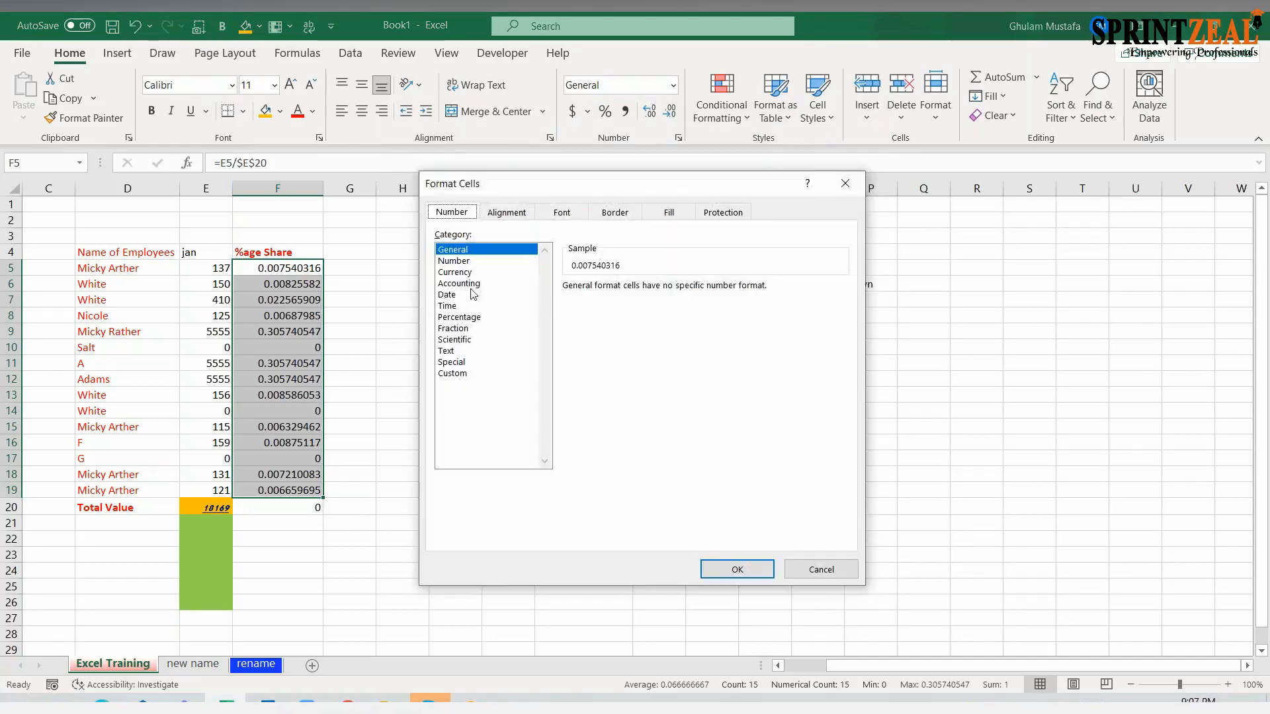
{"action": "left_click", "coordinate": [476, 318]}
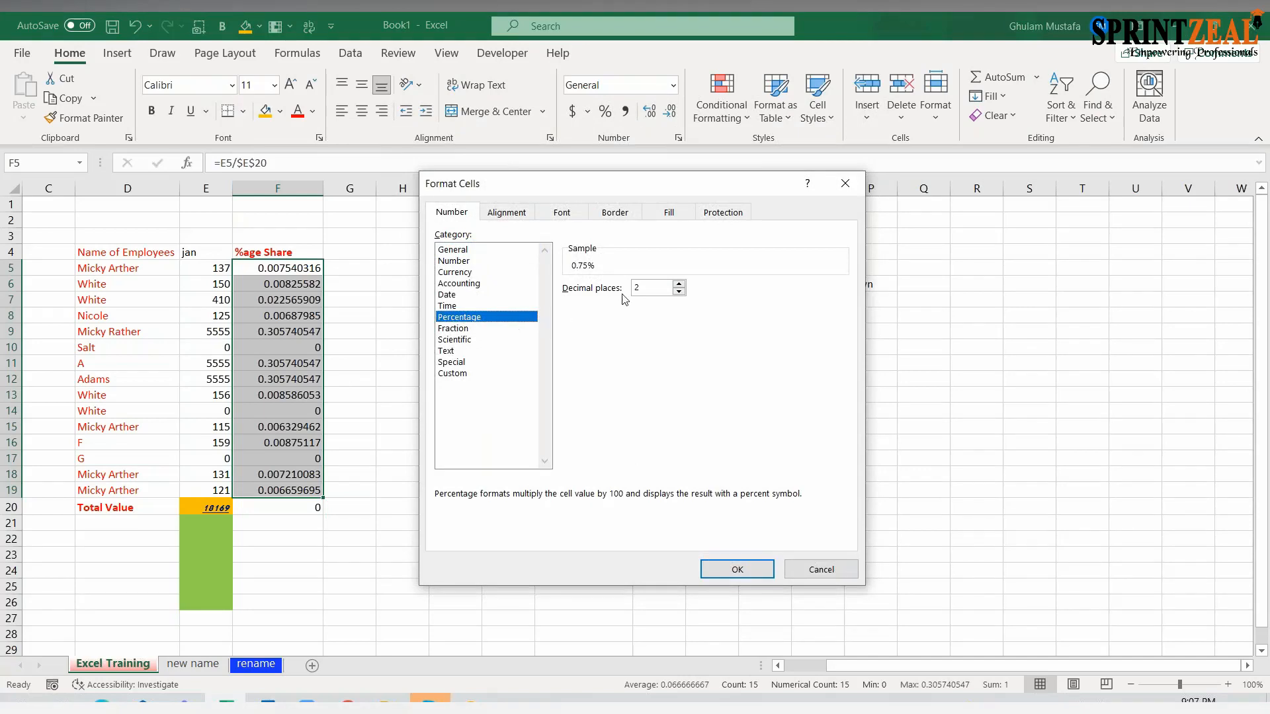
{"action": "left_click", "coordinate": [679, 283]}
{"action": "left_click", "coordinate": [679, 283]}
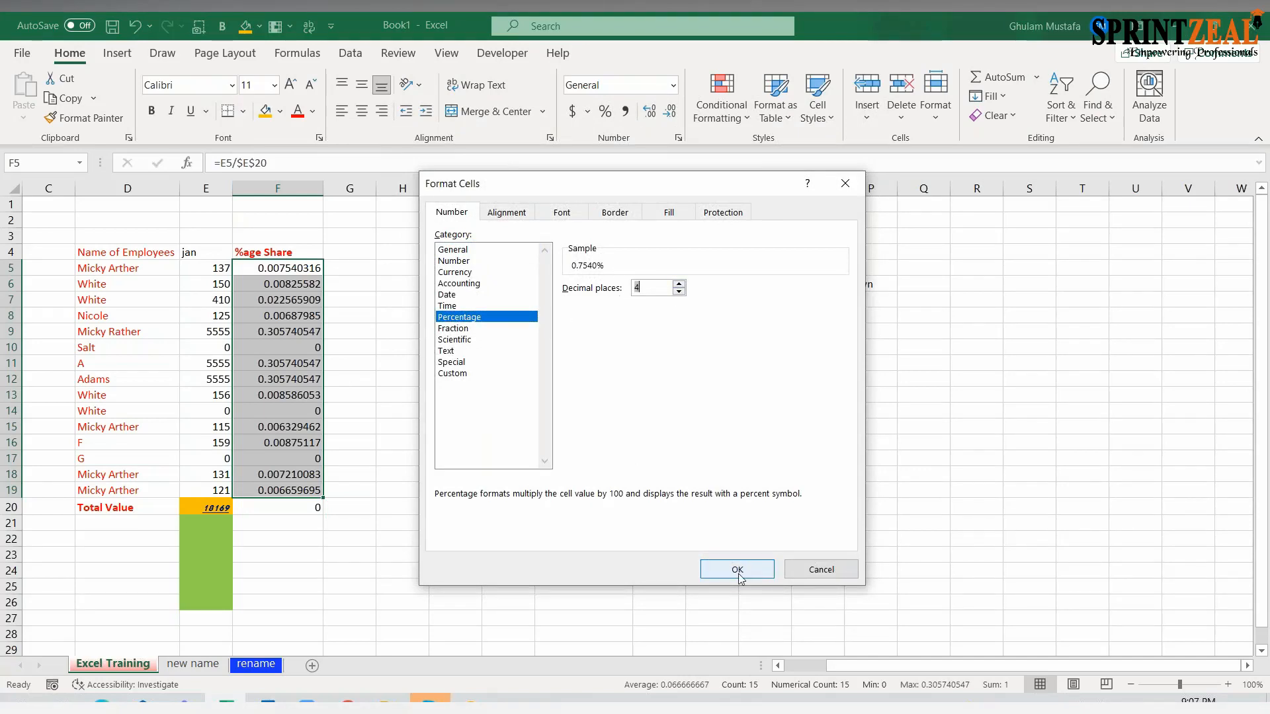
{"action": "left_click", "coordinate": [678, 292]}
{"action": "left_click", "coordinate": [678, 291]}
{"action": "left_click", "coordinate": [679, 292]}
{"action": "left_click", "coordinate": [678, 291]}
{"action": "left_click", "coordinate": [737, 570]}
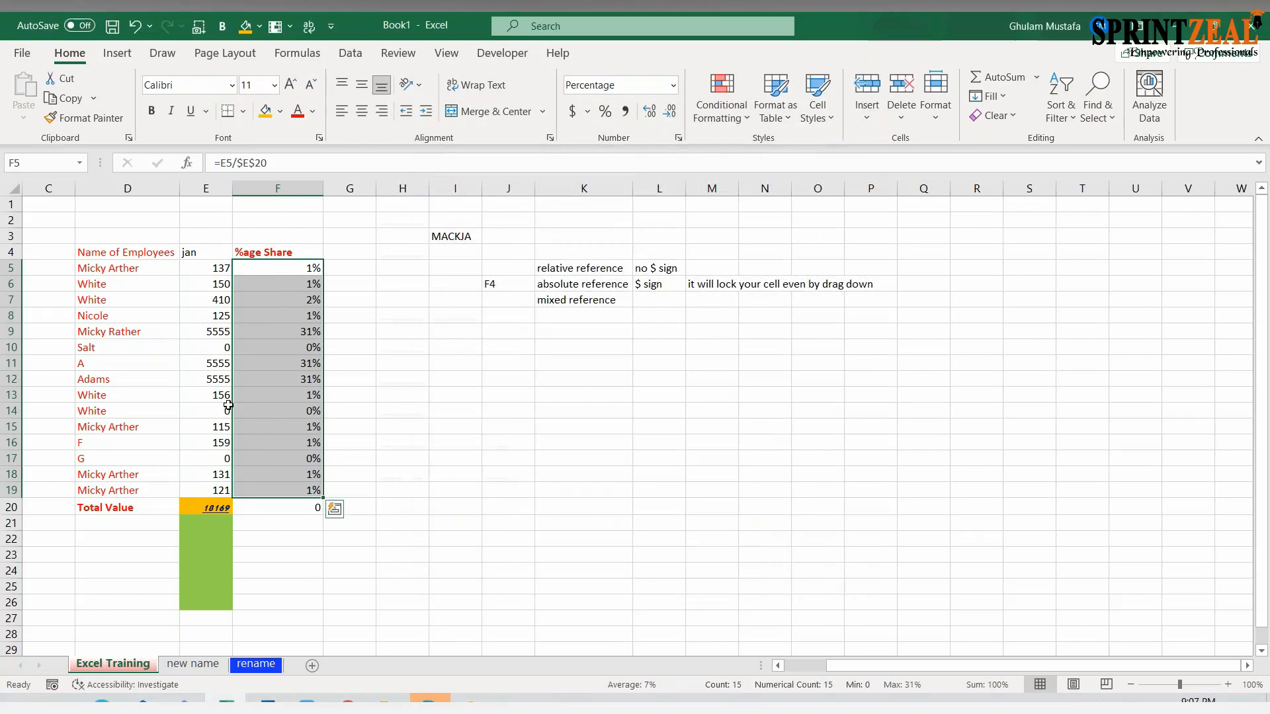